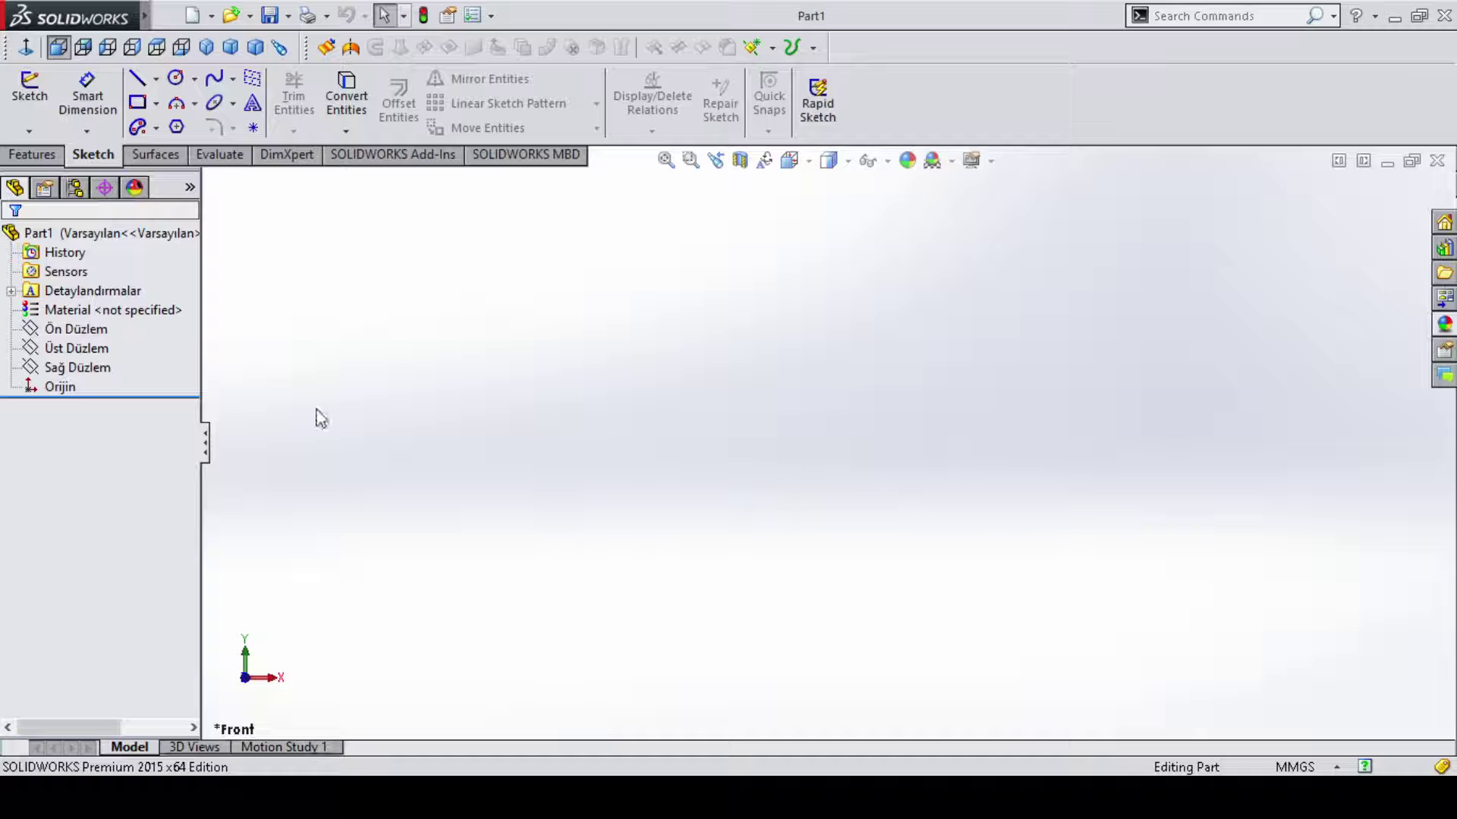
Make a first attempt at a front-plane sketch with a circle, then cancel it.
left_click(89, 329)
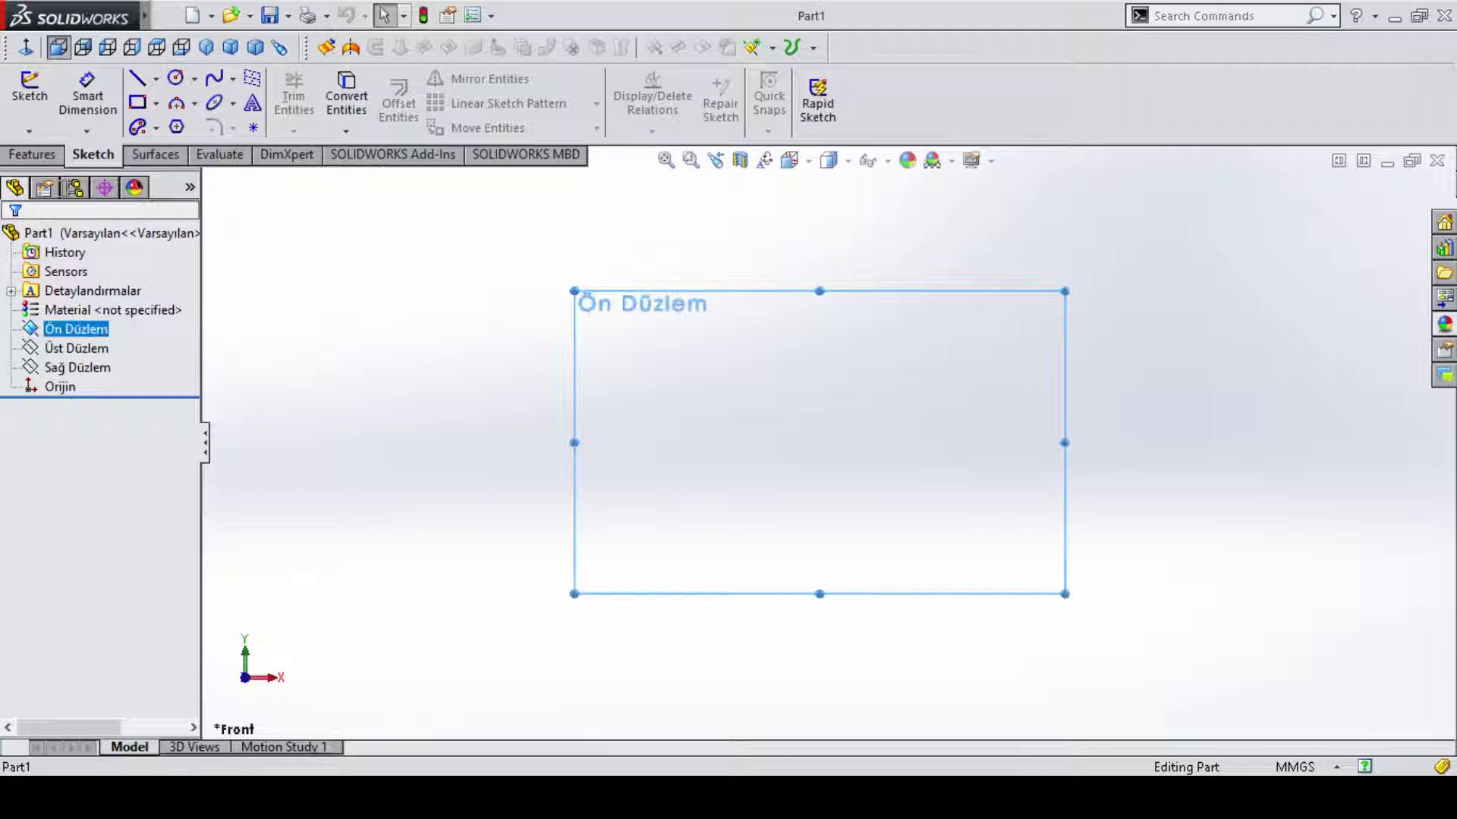
left_click(30, 89)
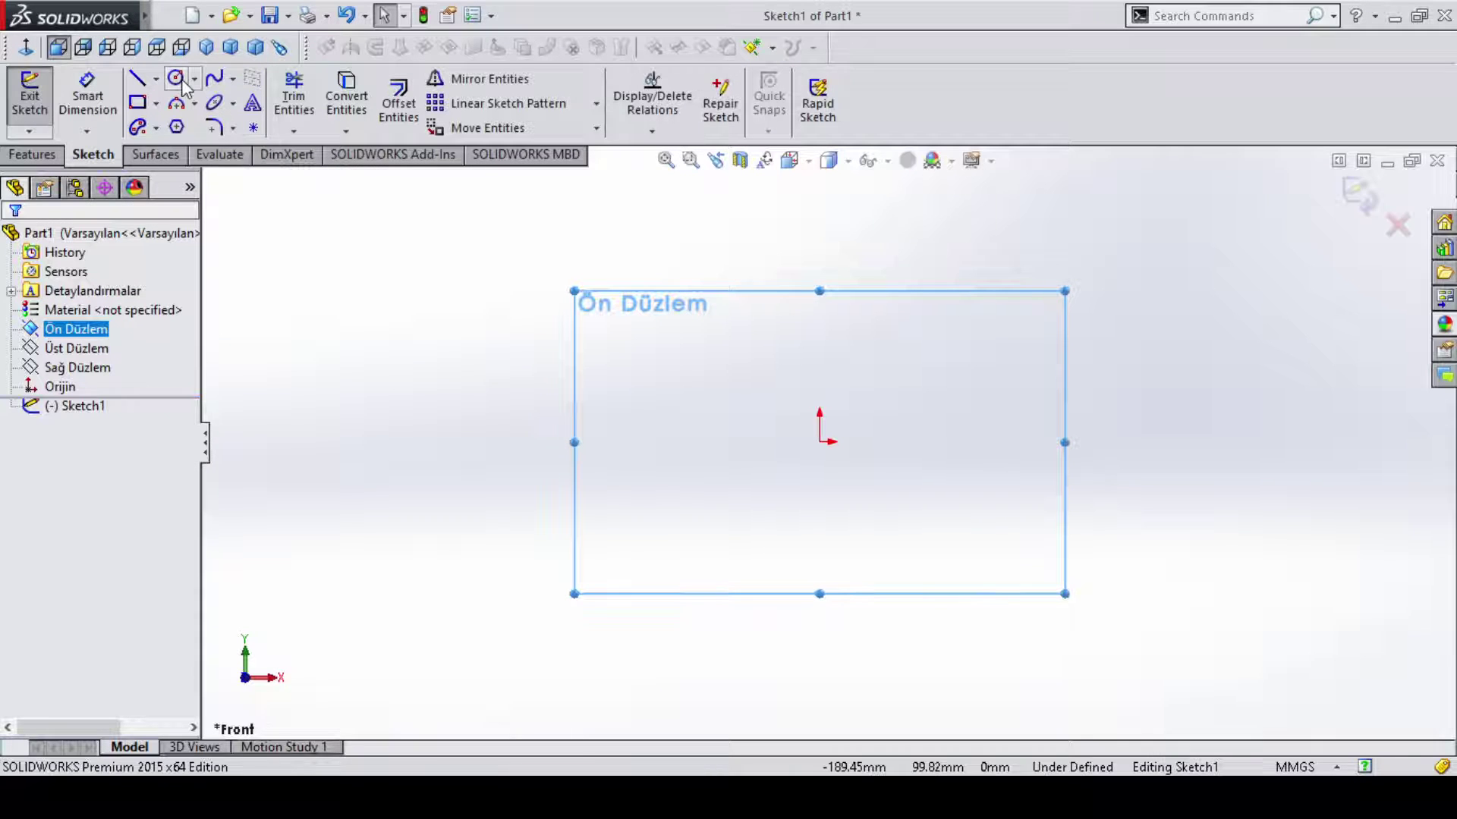
left_click(176, 79)
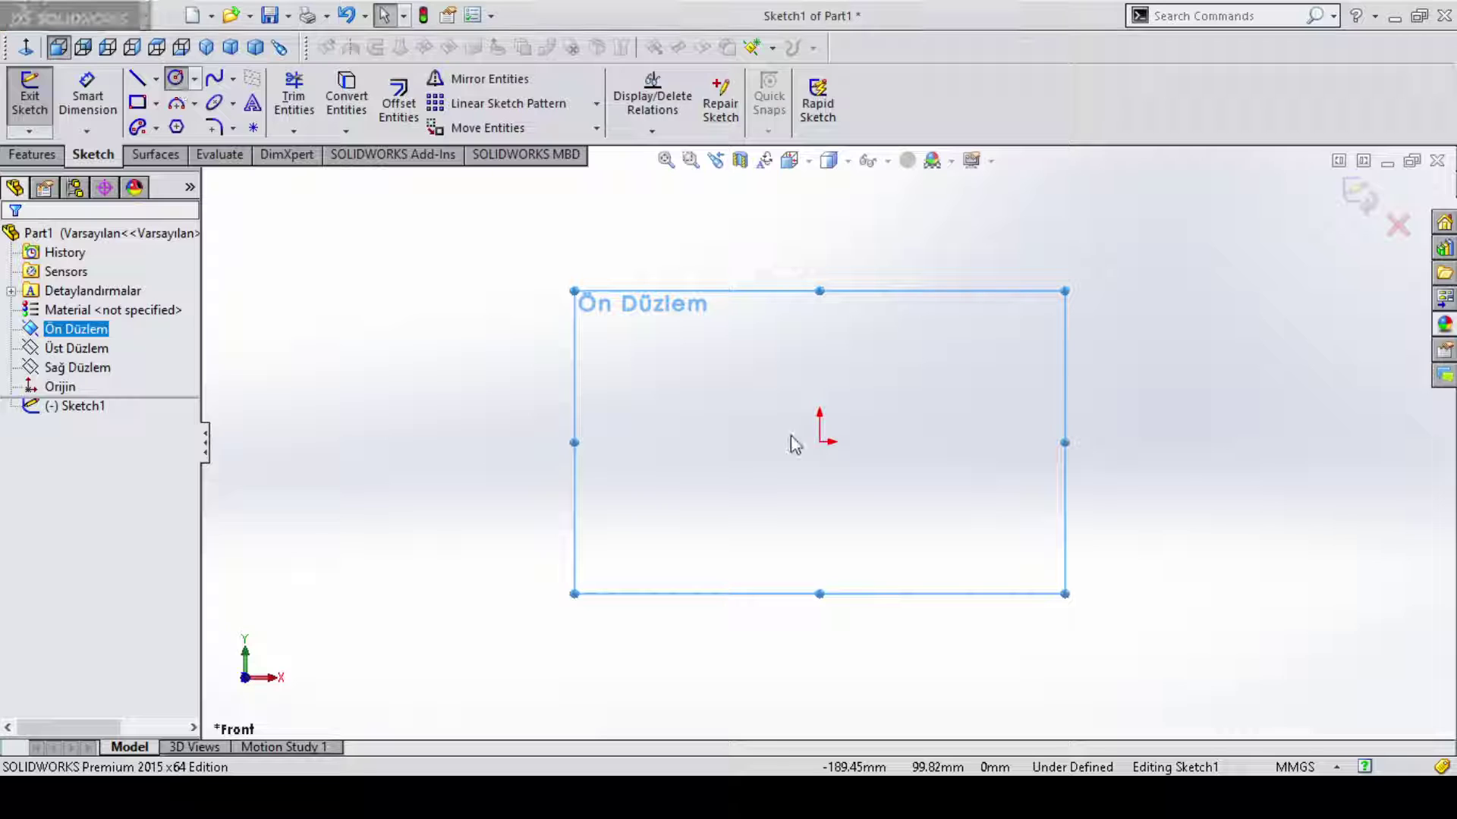
left_click(820, 441)
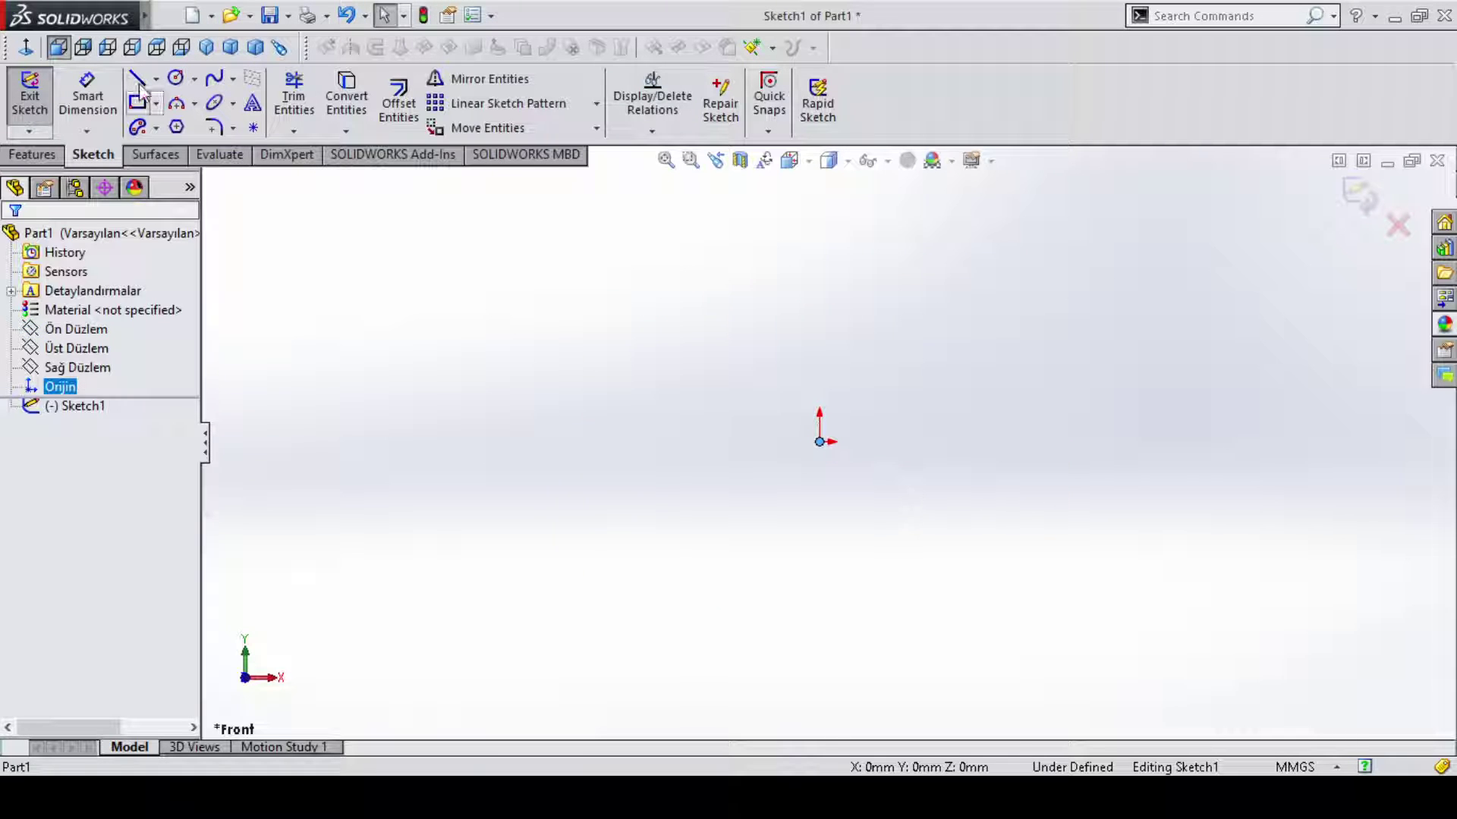
left_click(176, 78)
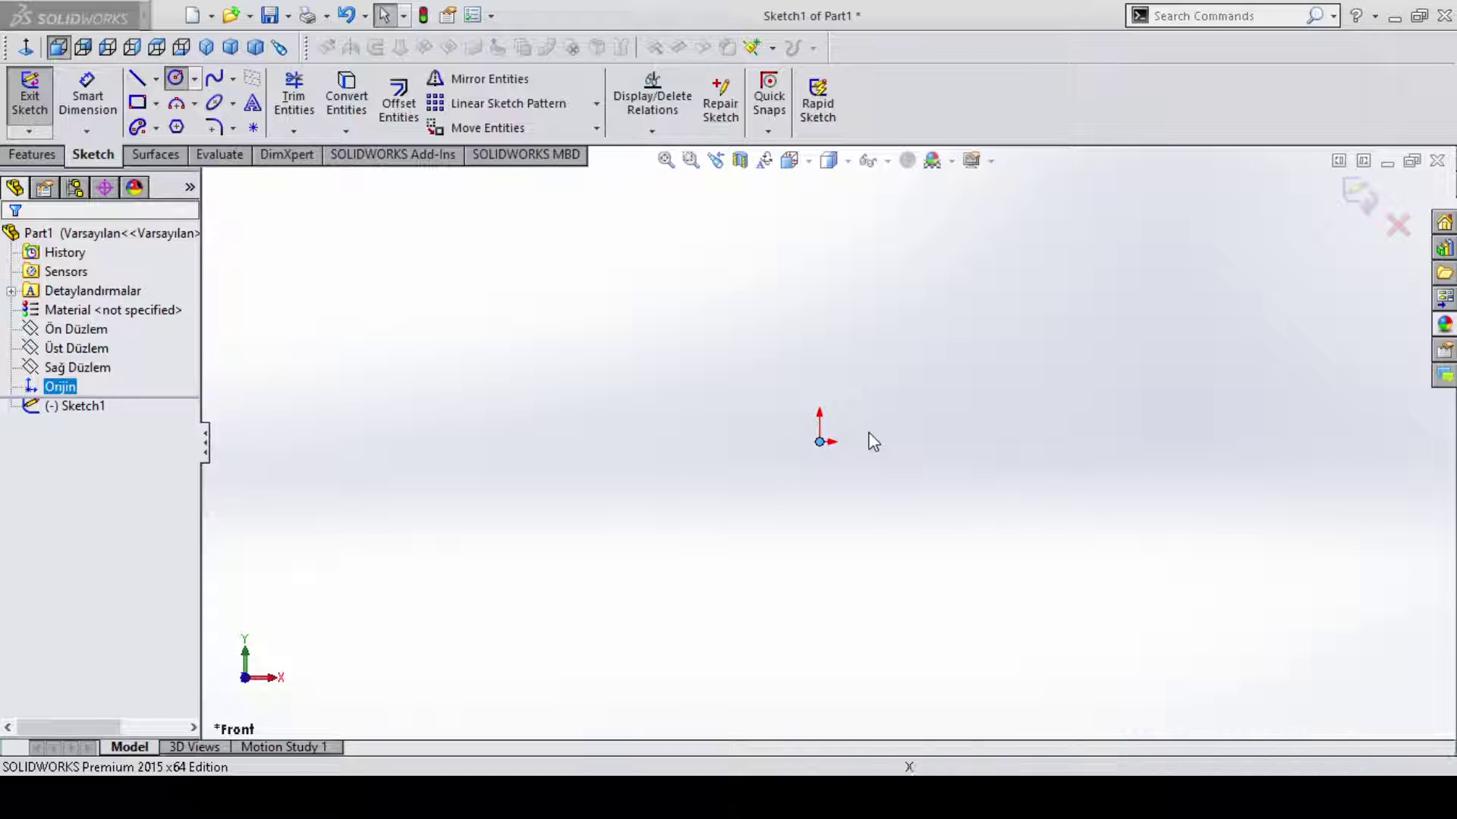
left_click(185, 111)
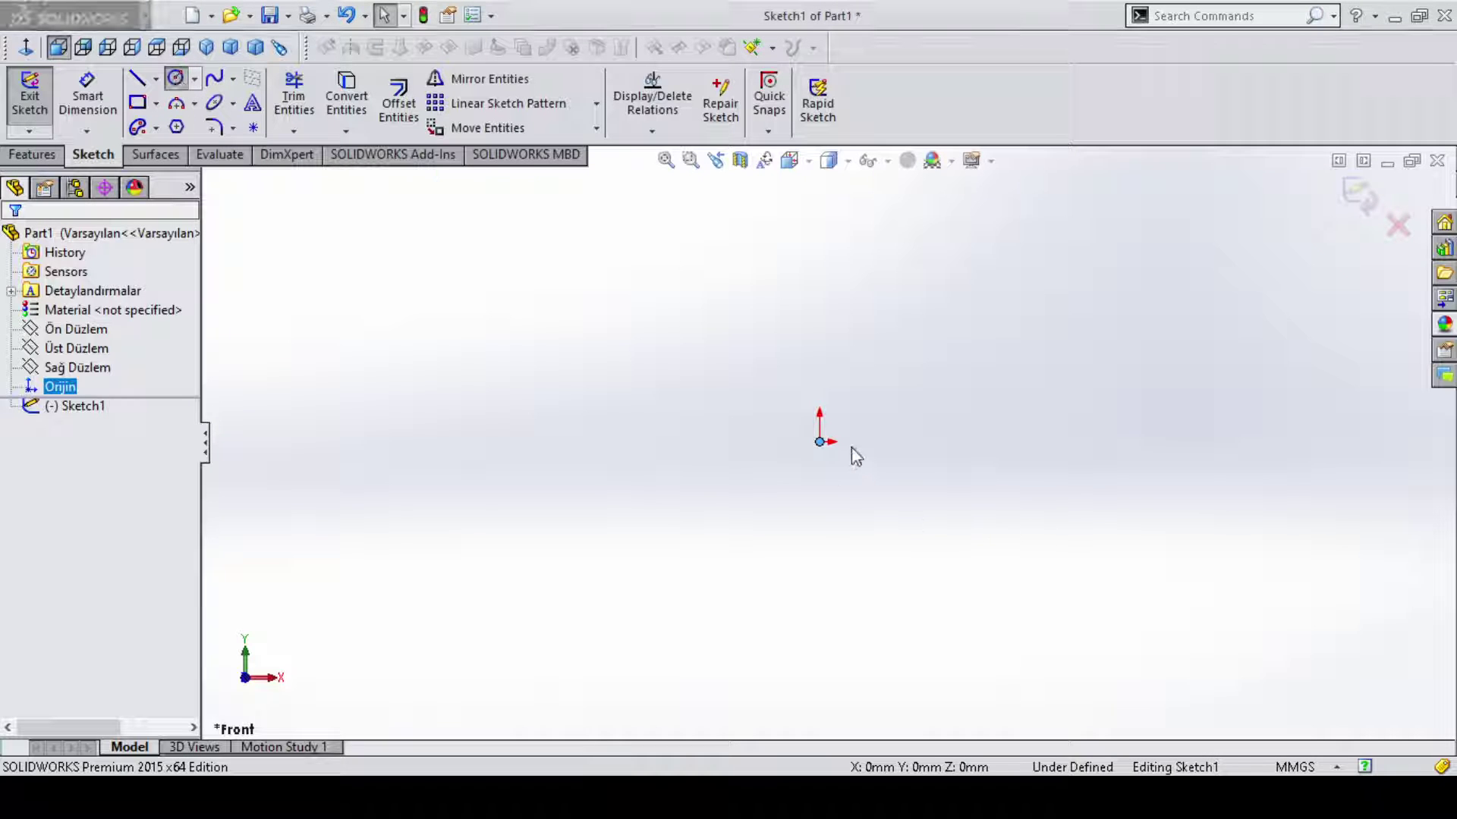
key("Escape")
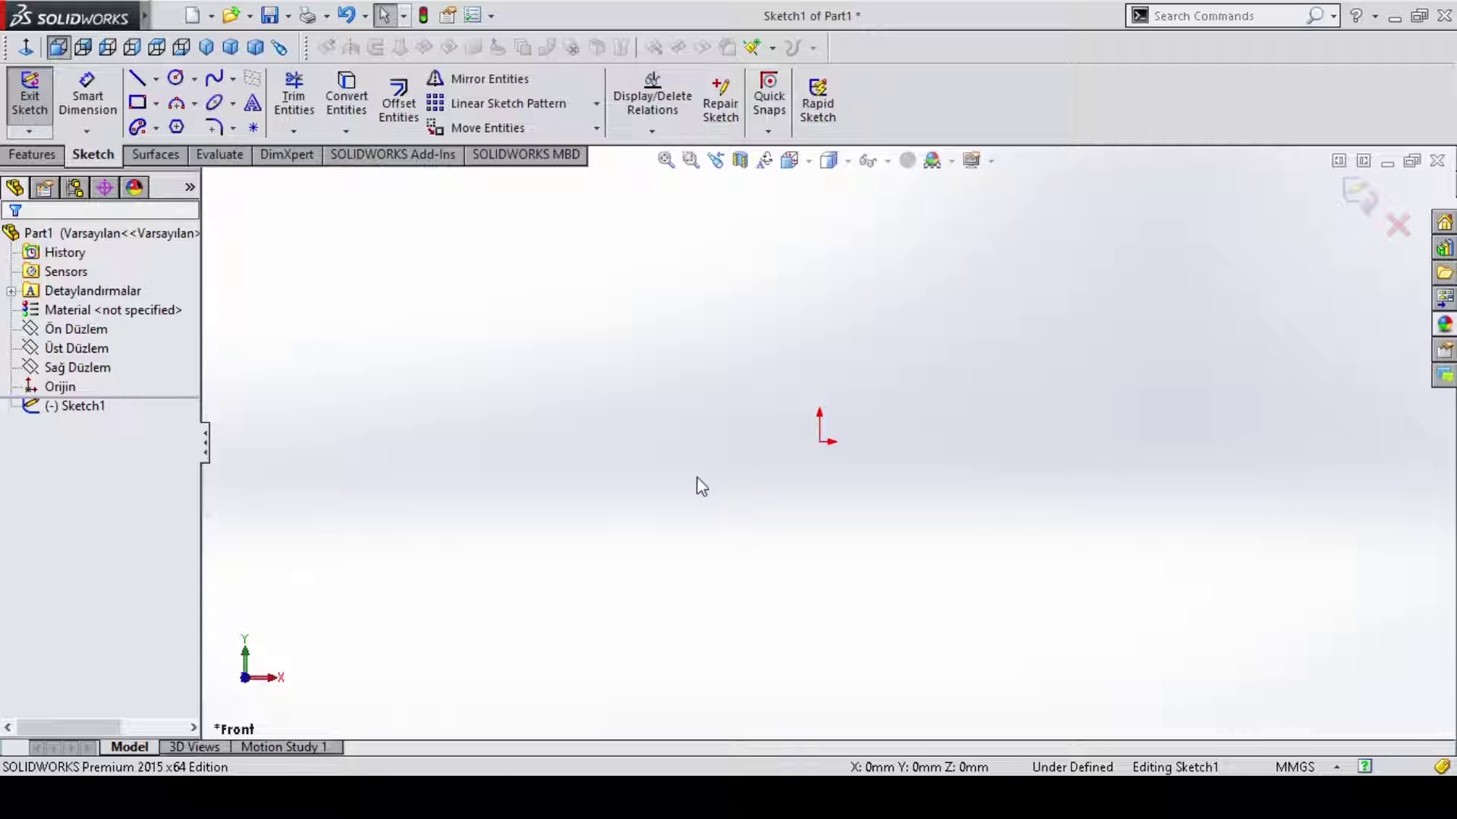
Reselect the front plane and undo the empty sketch attempt.
left_click(104, 332)
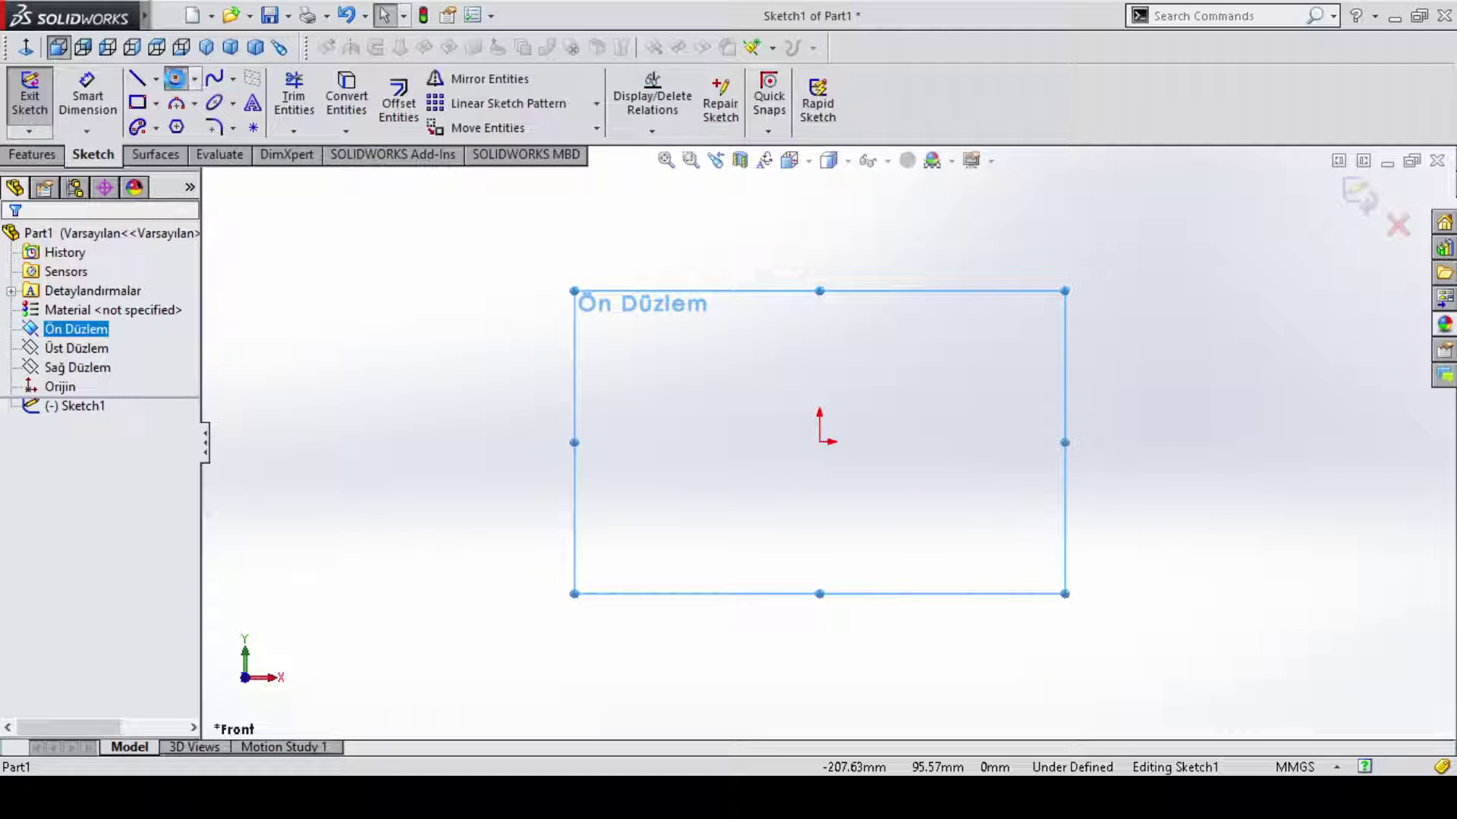
left_click(820, 443)
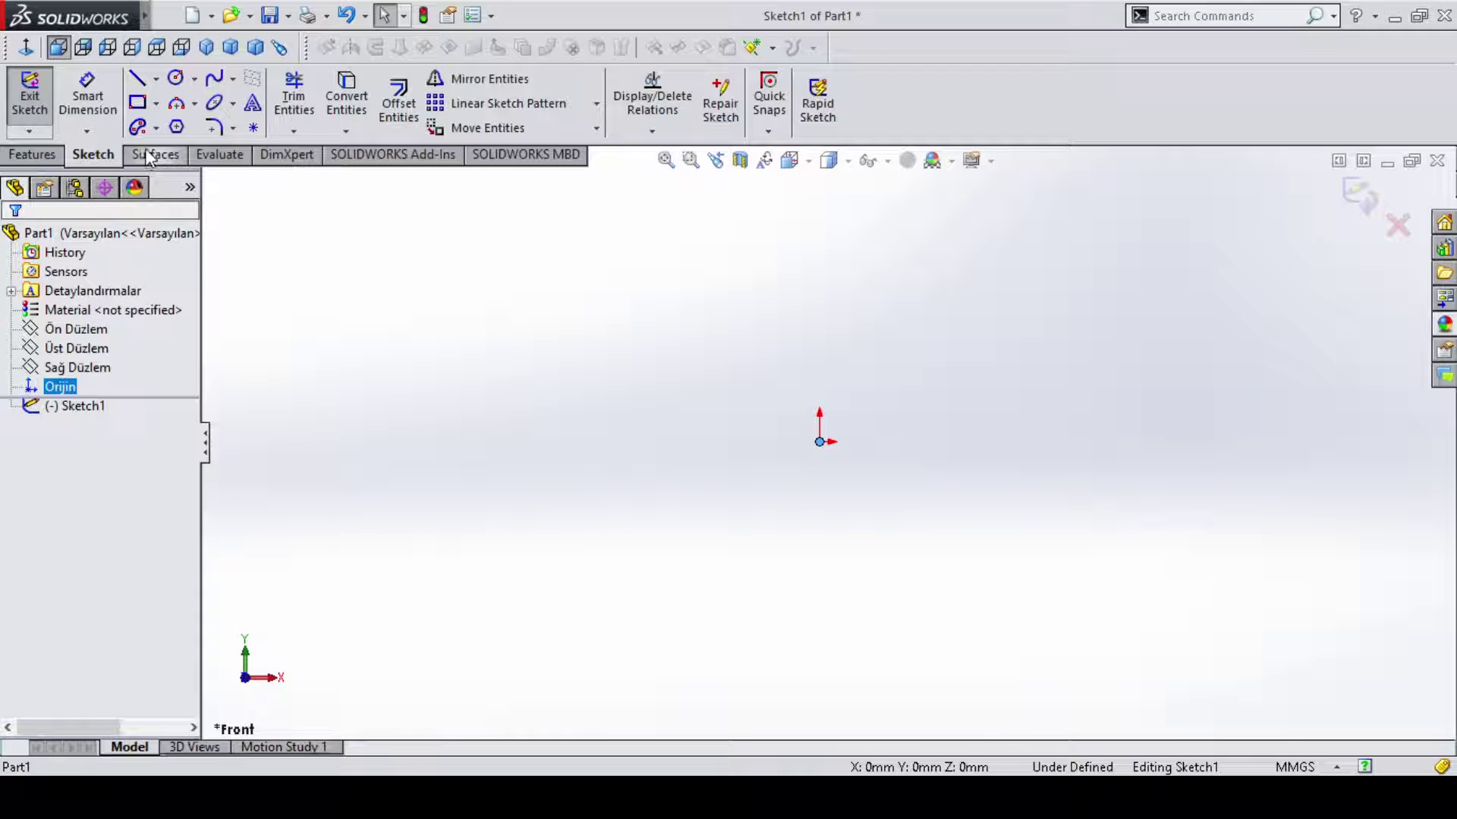
left_click_drag(296, 221, 932, 470)
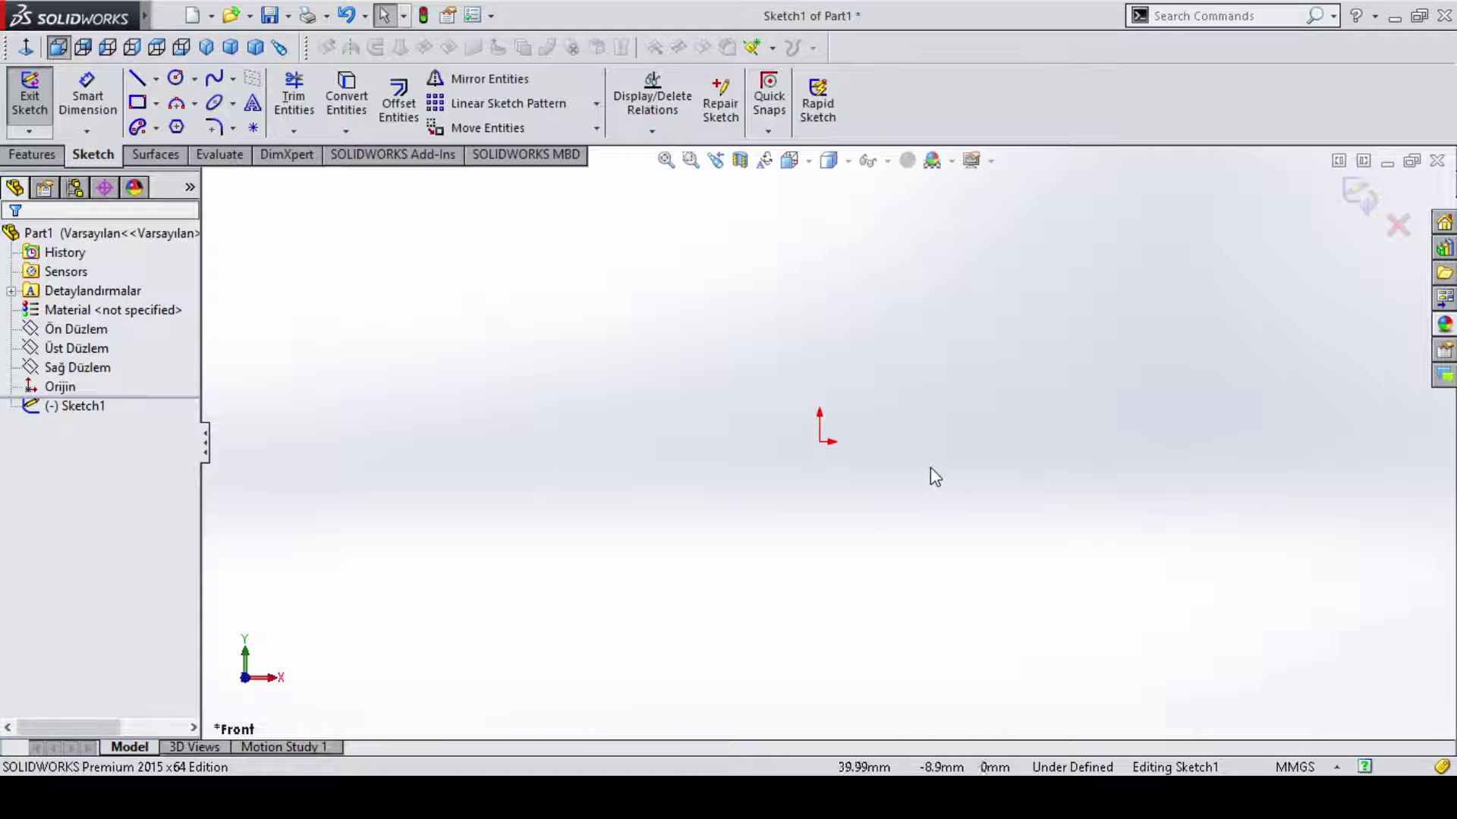
left_click(50, 331)
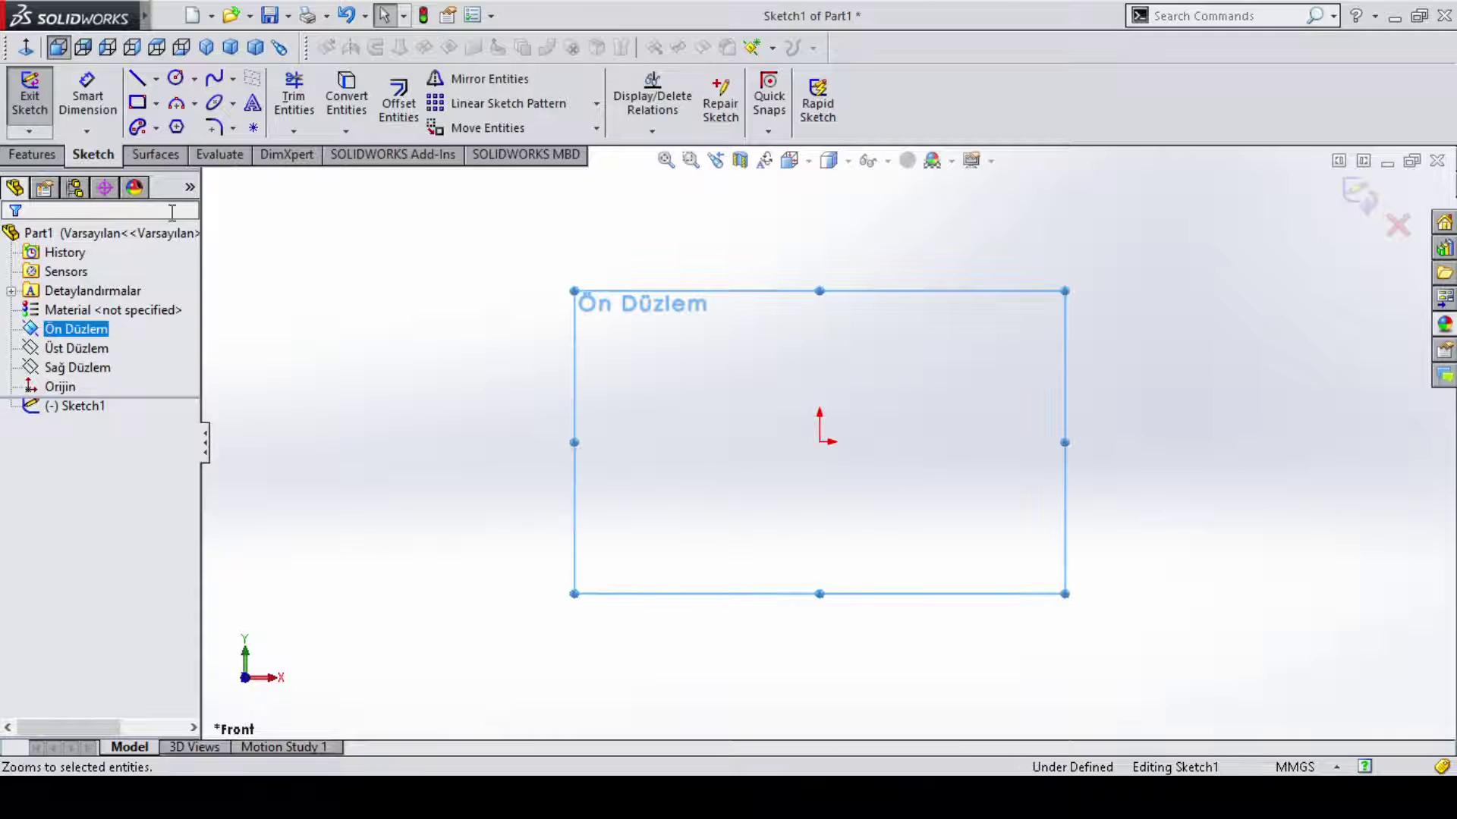
left_click(105, 307, "ctrl")
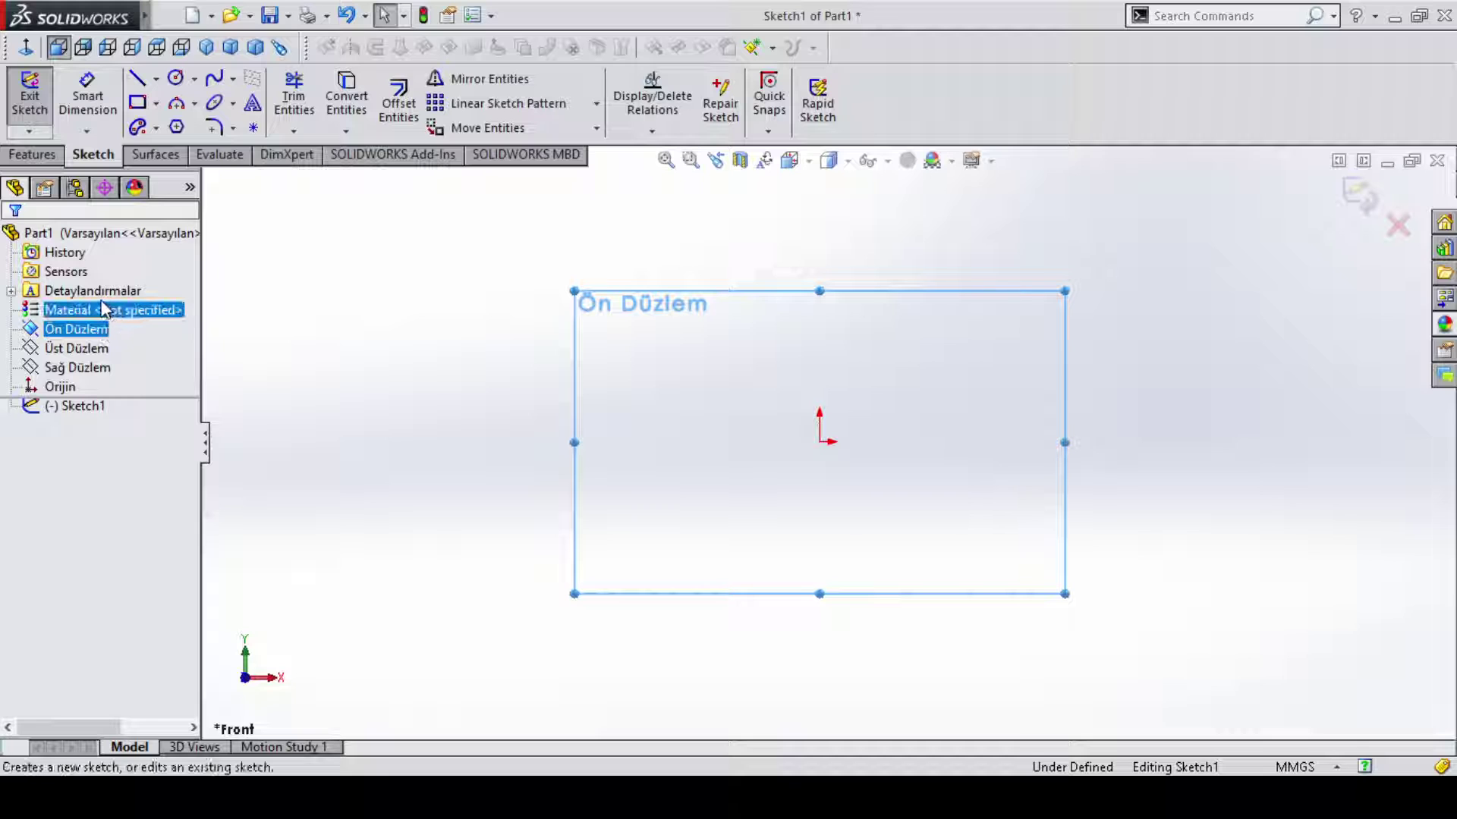
key("ctrl+z")
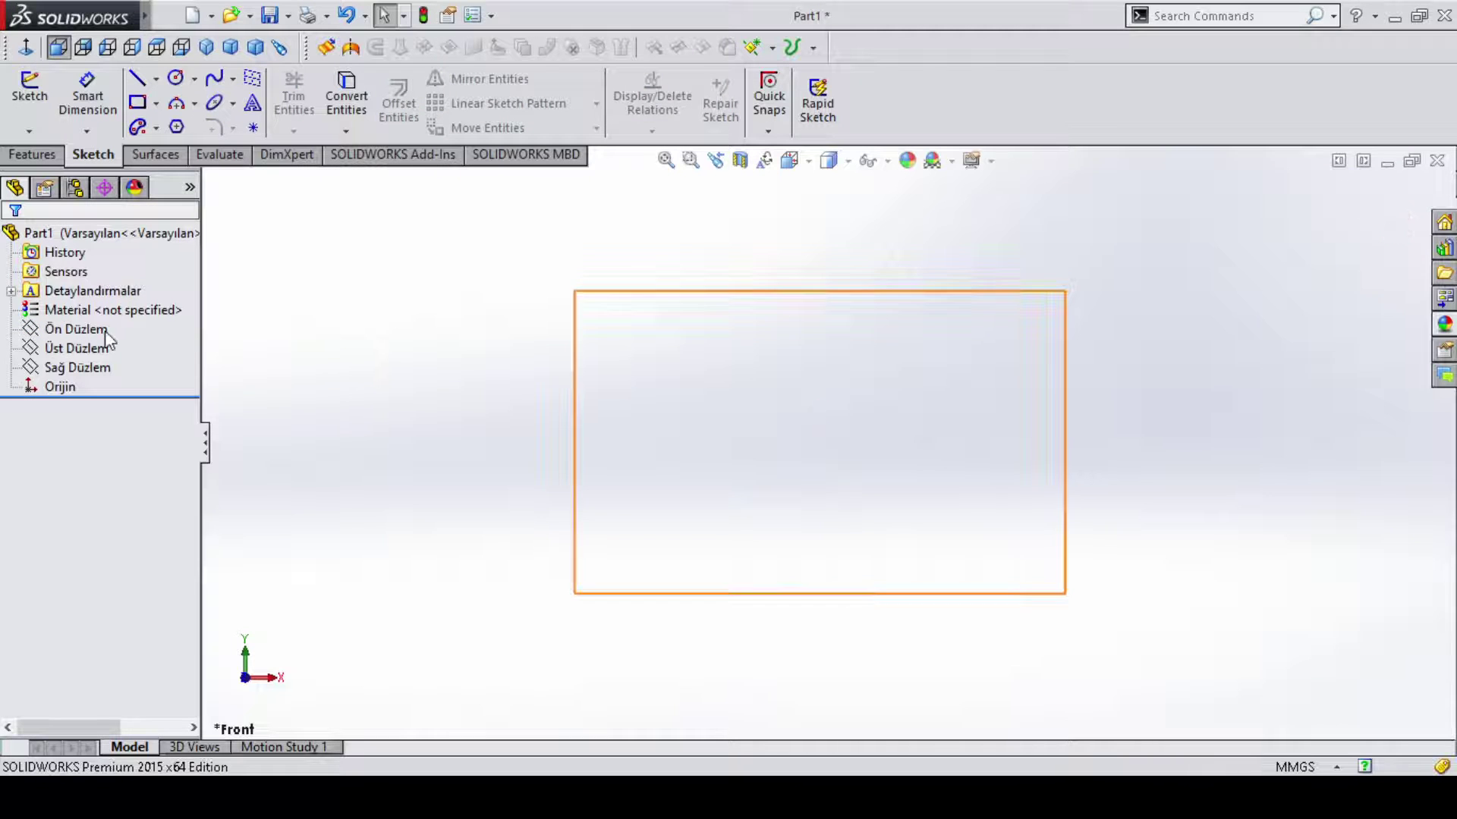
Sketch three concentric circles centred on the origin on the front plane.
left_click(76, 329)
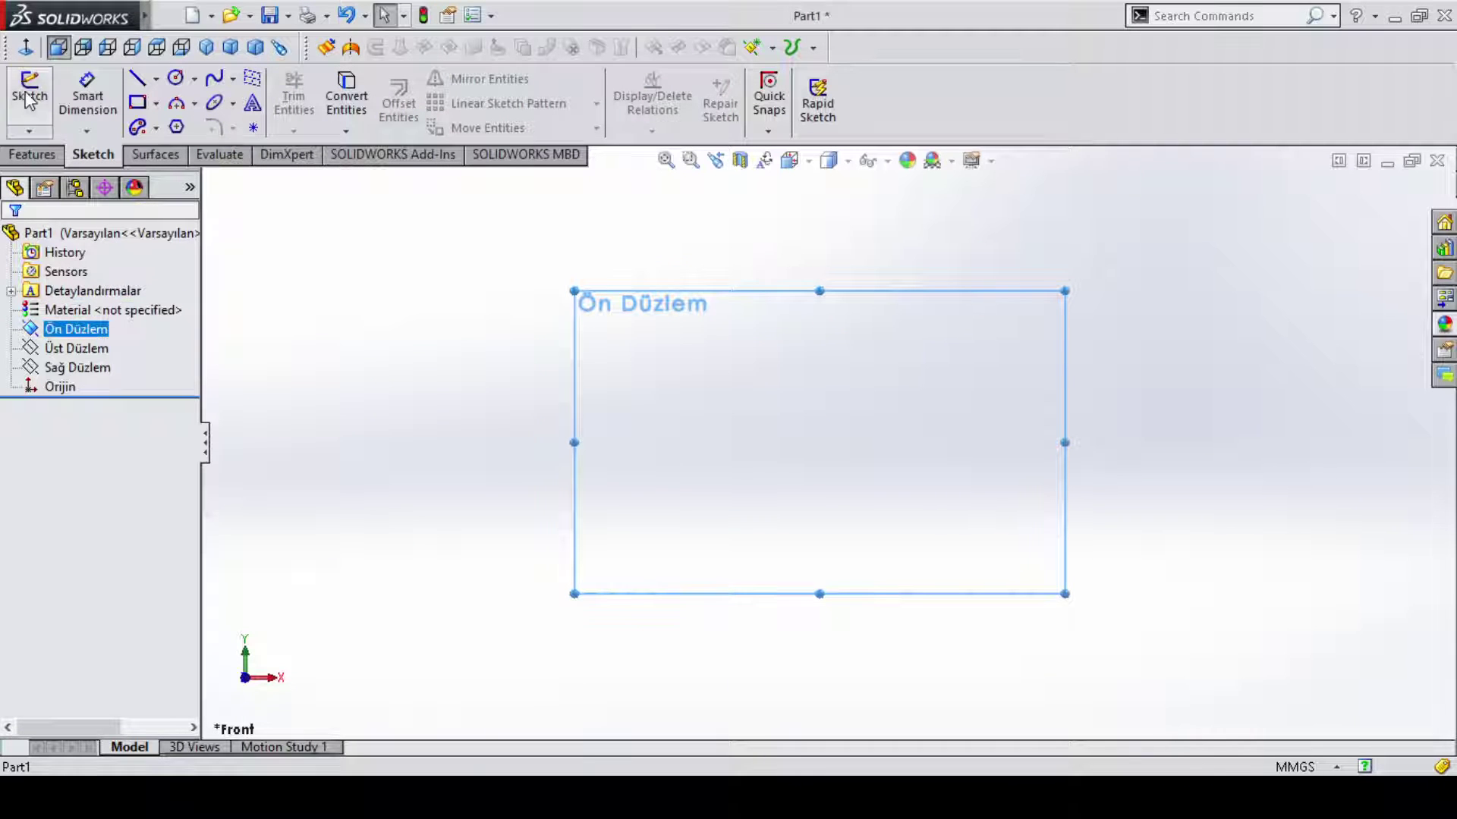
left_click(29, 98)
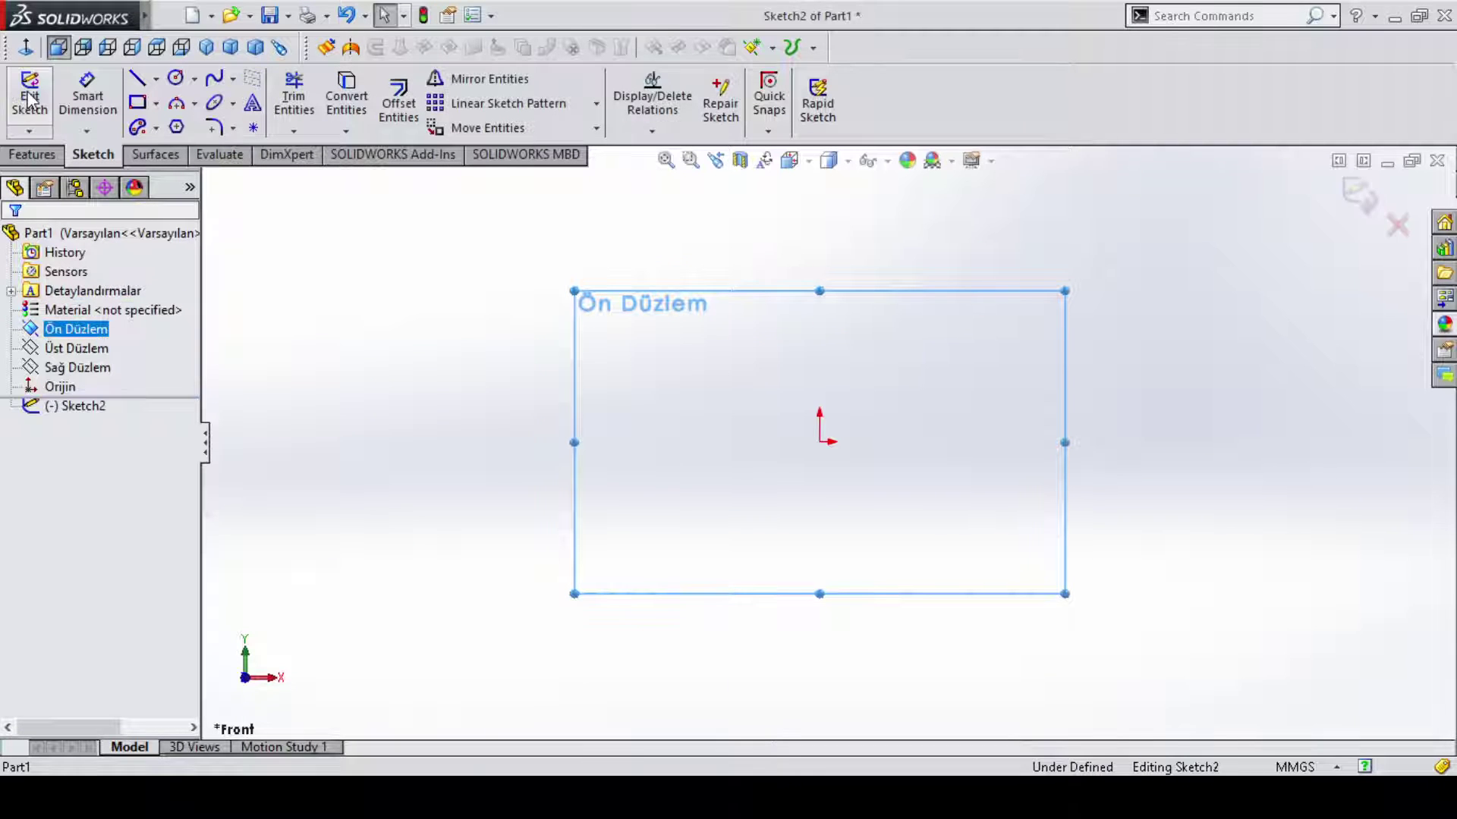
left_click(177, 81)
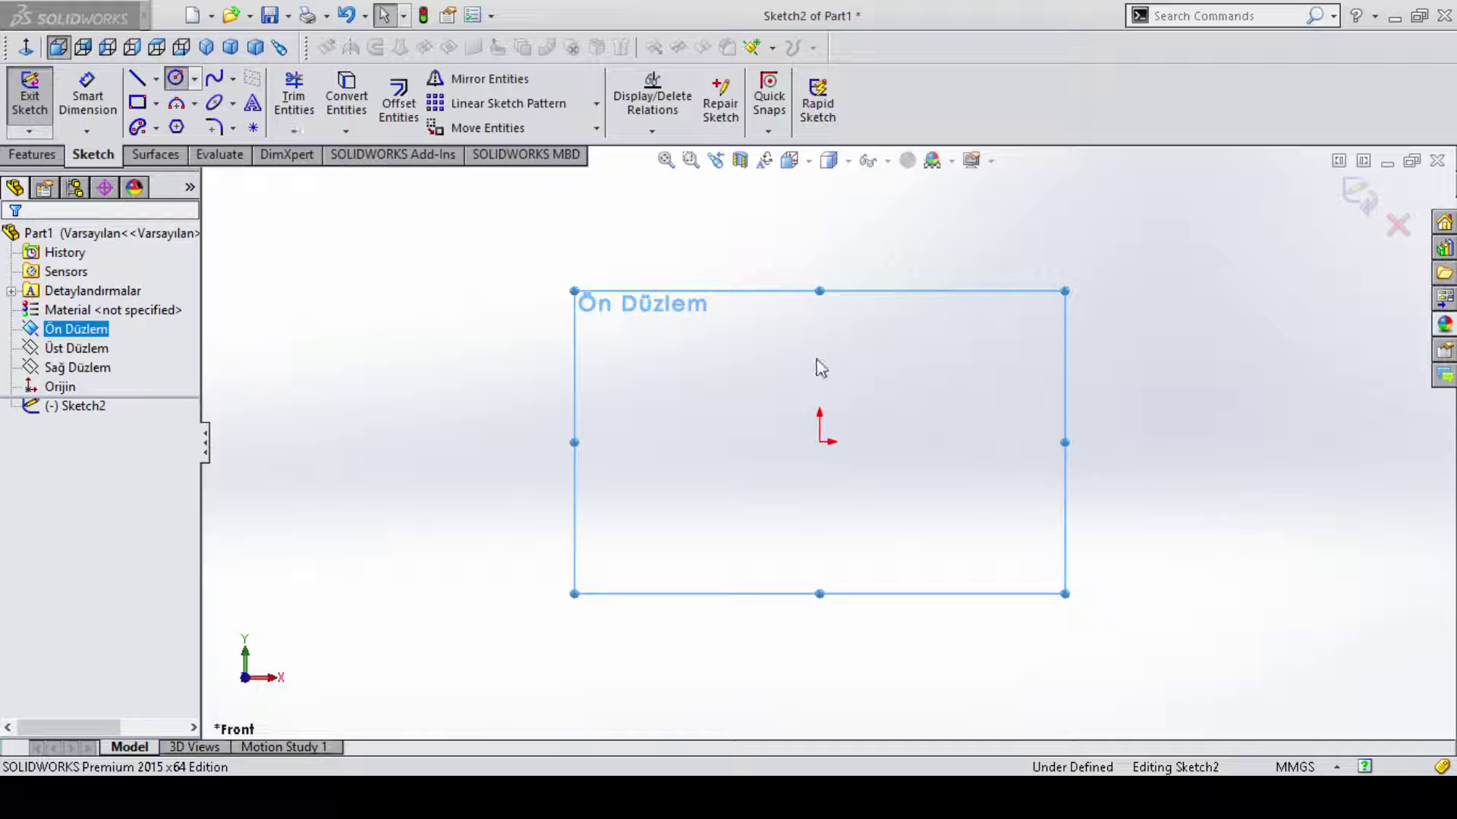
left_click(819, 442)
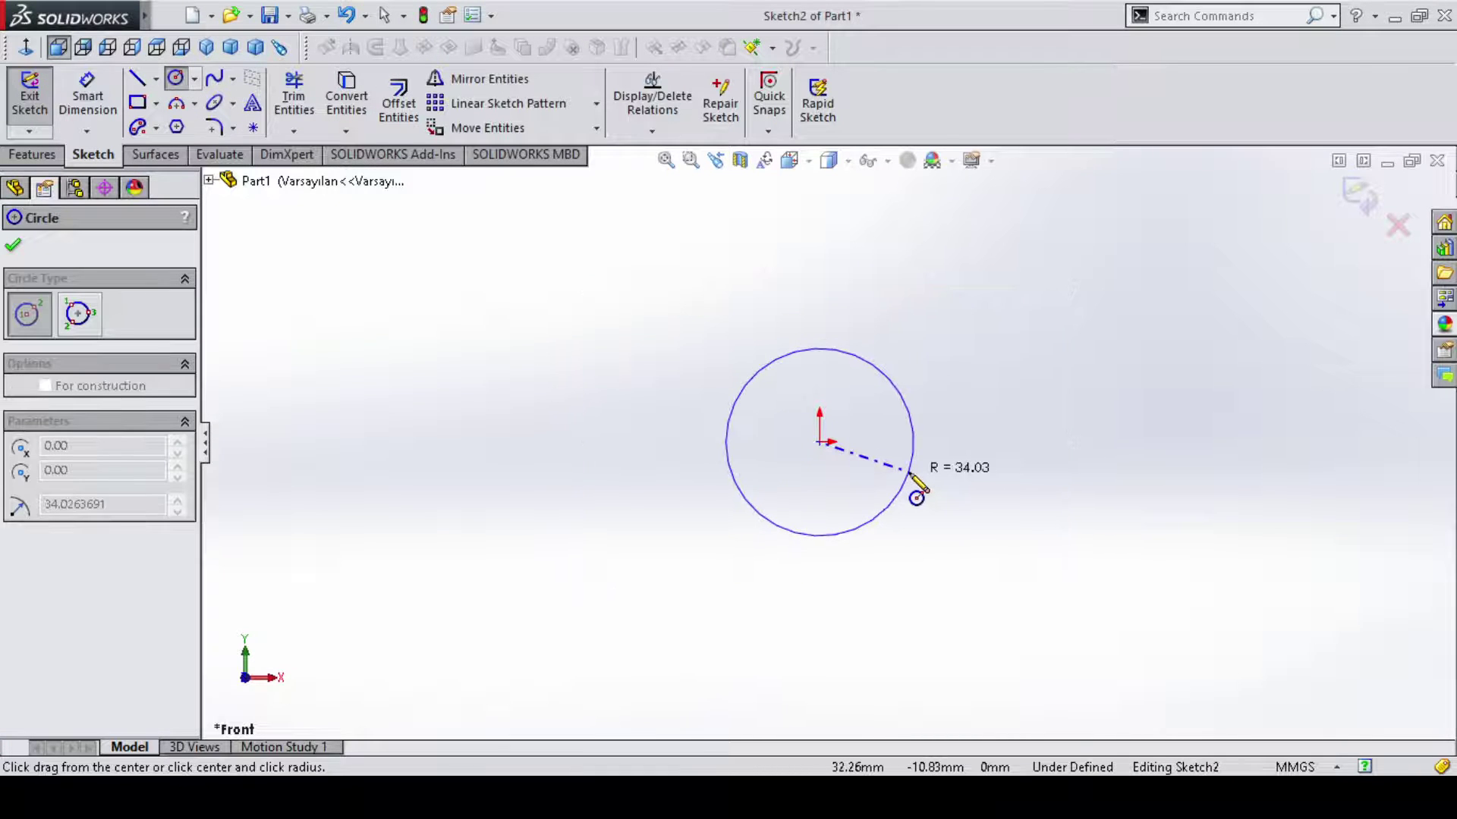
left_click(900, 480)
left_click(819, 443)
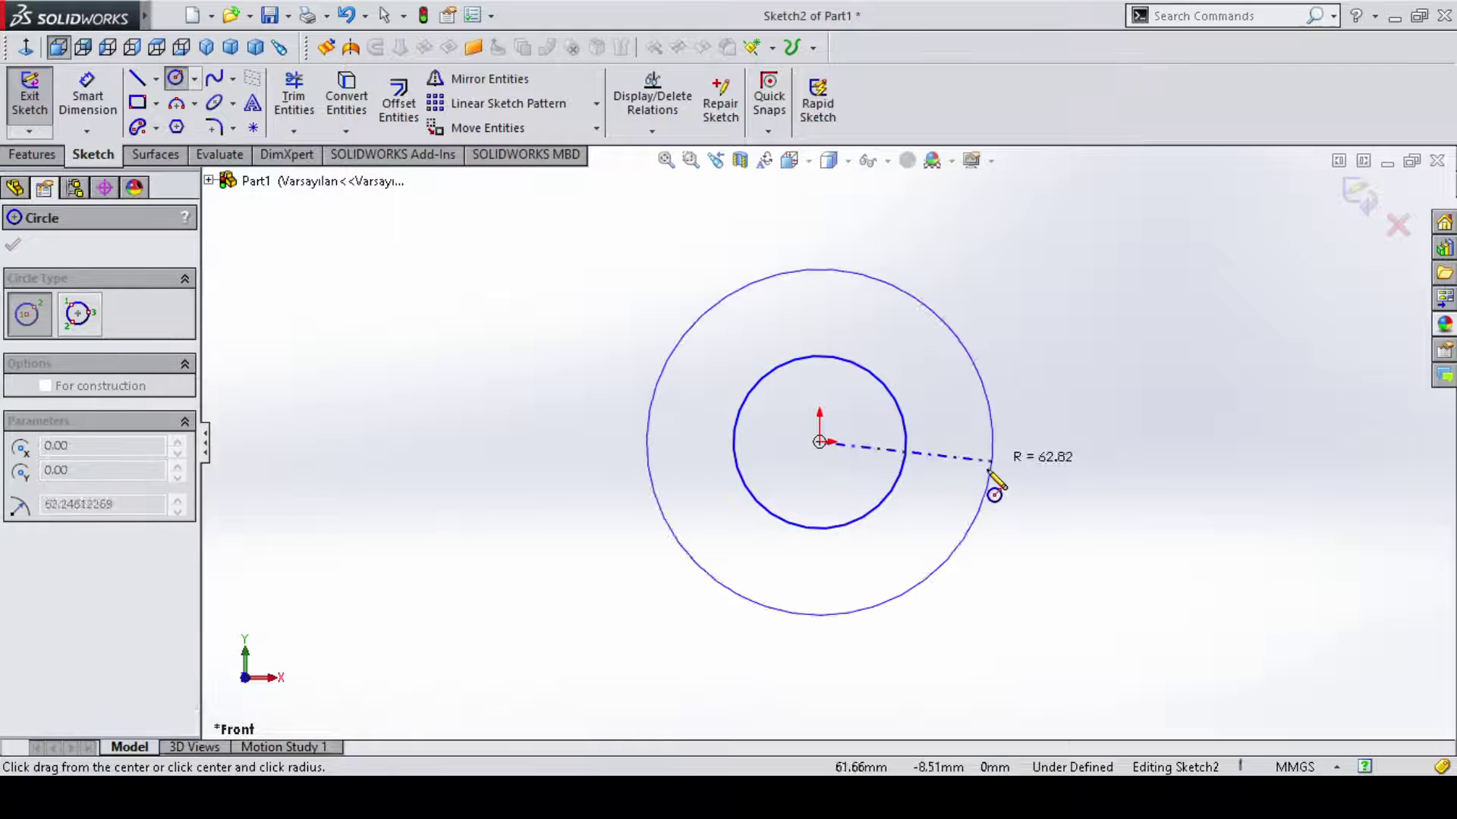
left_click(952, 472)
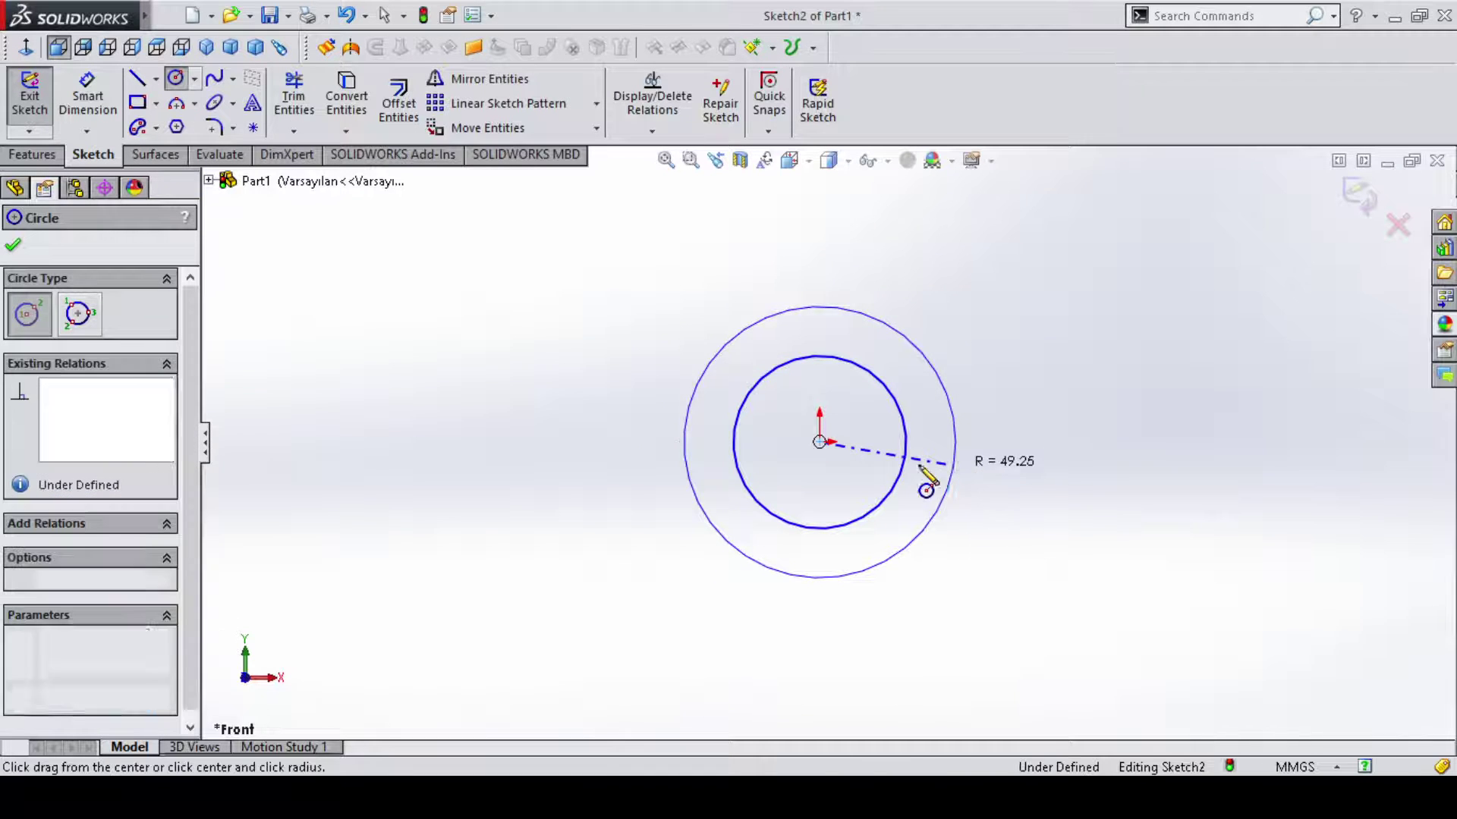
left_click(819, 442)
left_click(998, 512)
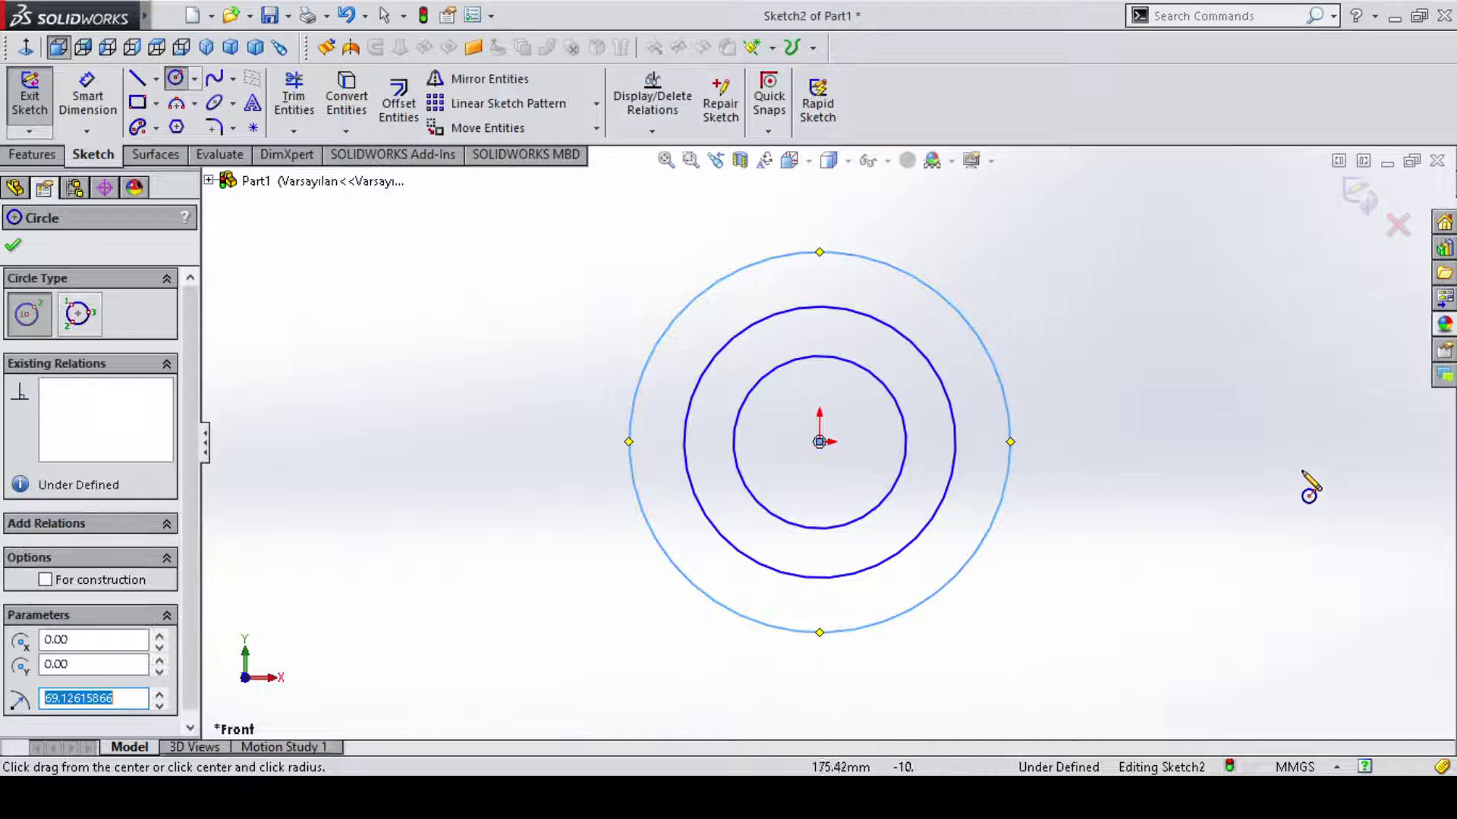
key("Escape")
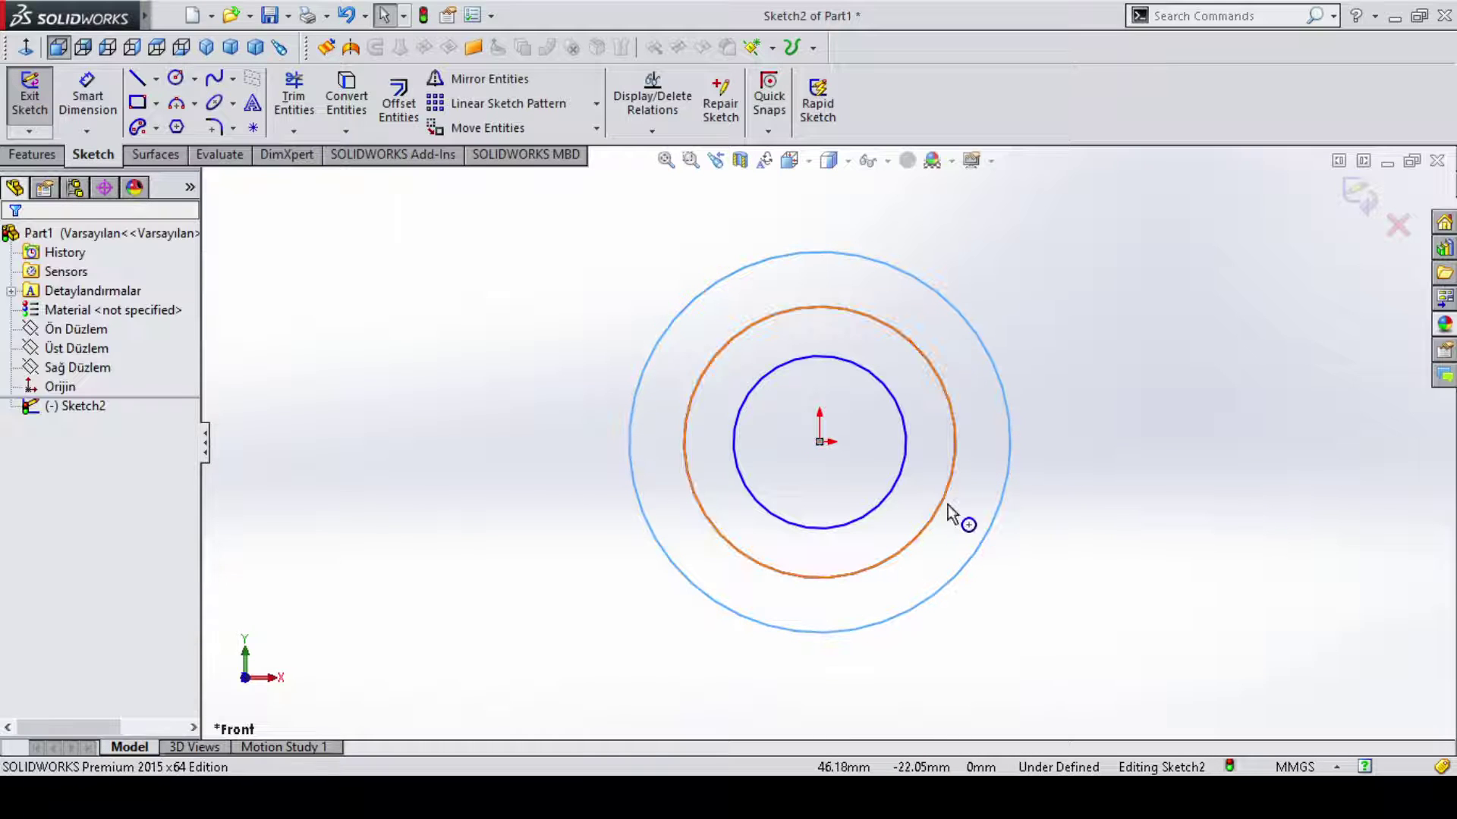
Convert the middle circle to construction geometry and begin dimensioning its diameter.
left_click(949, 504)
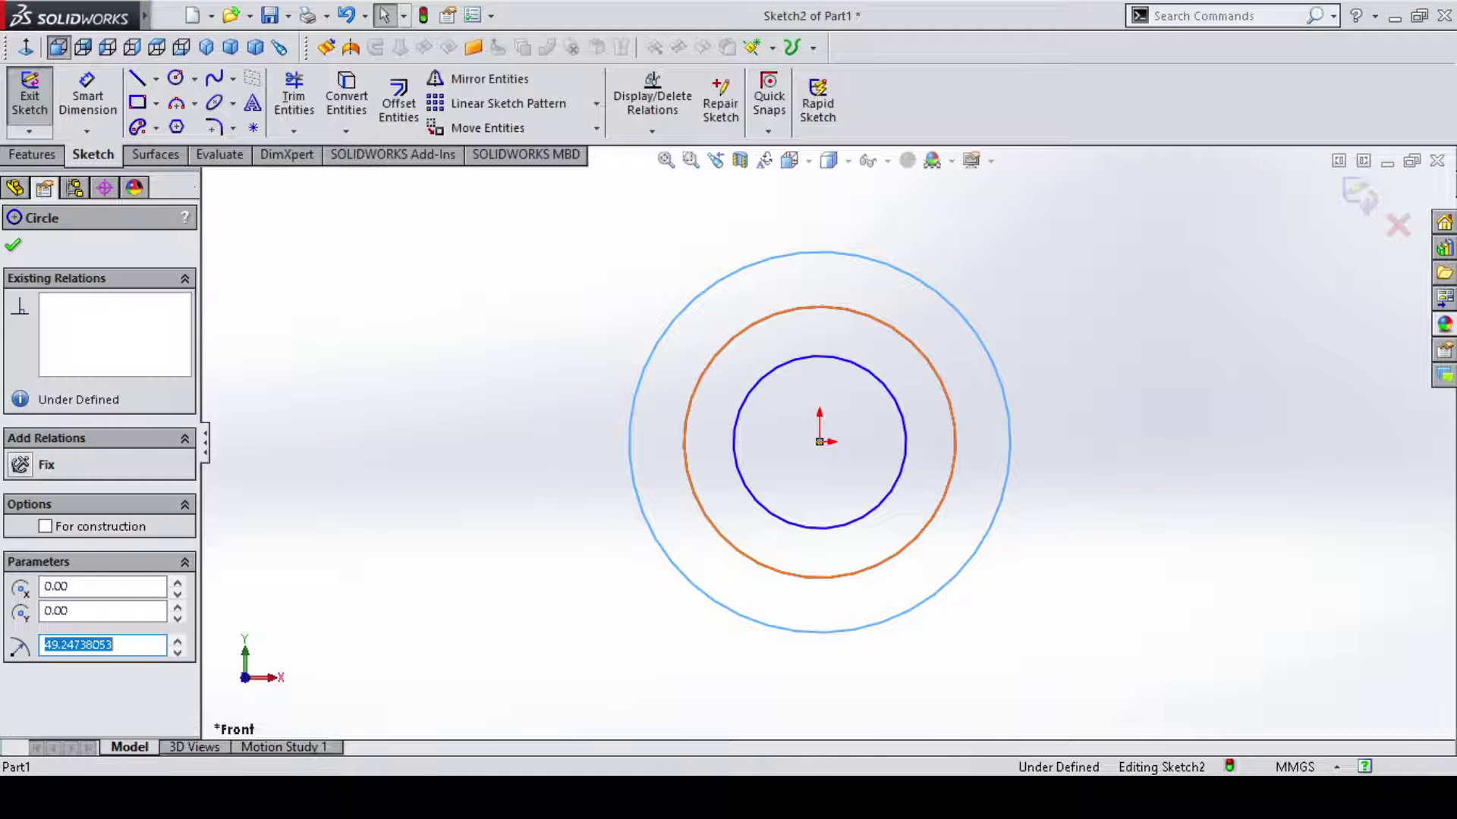
left_click(47, 527)
key("Escape")
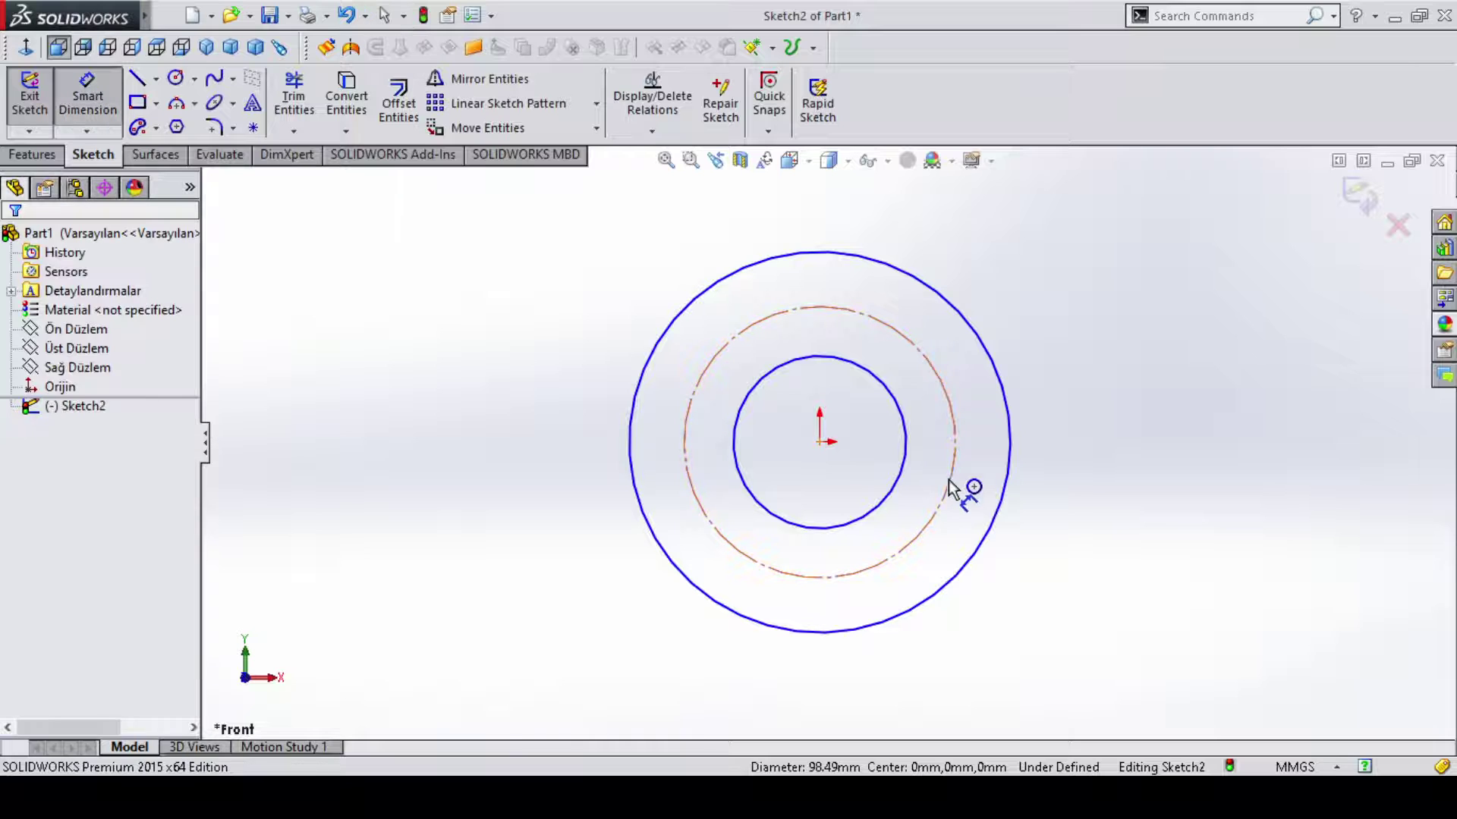
left_click(946, 484)
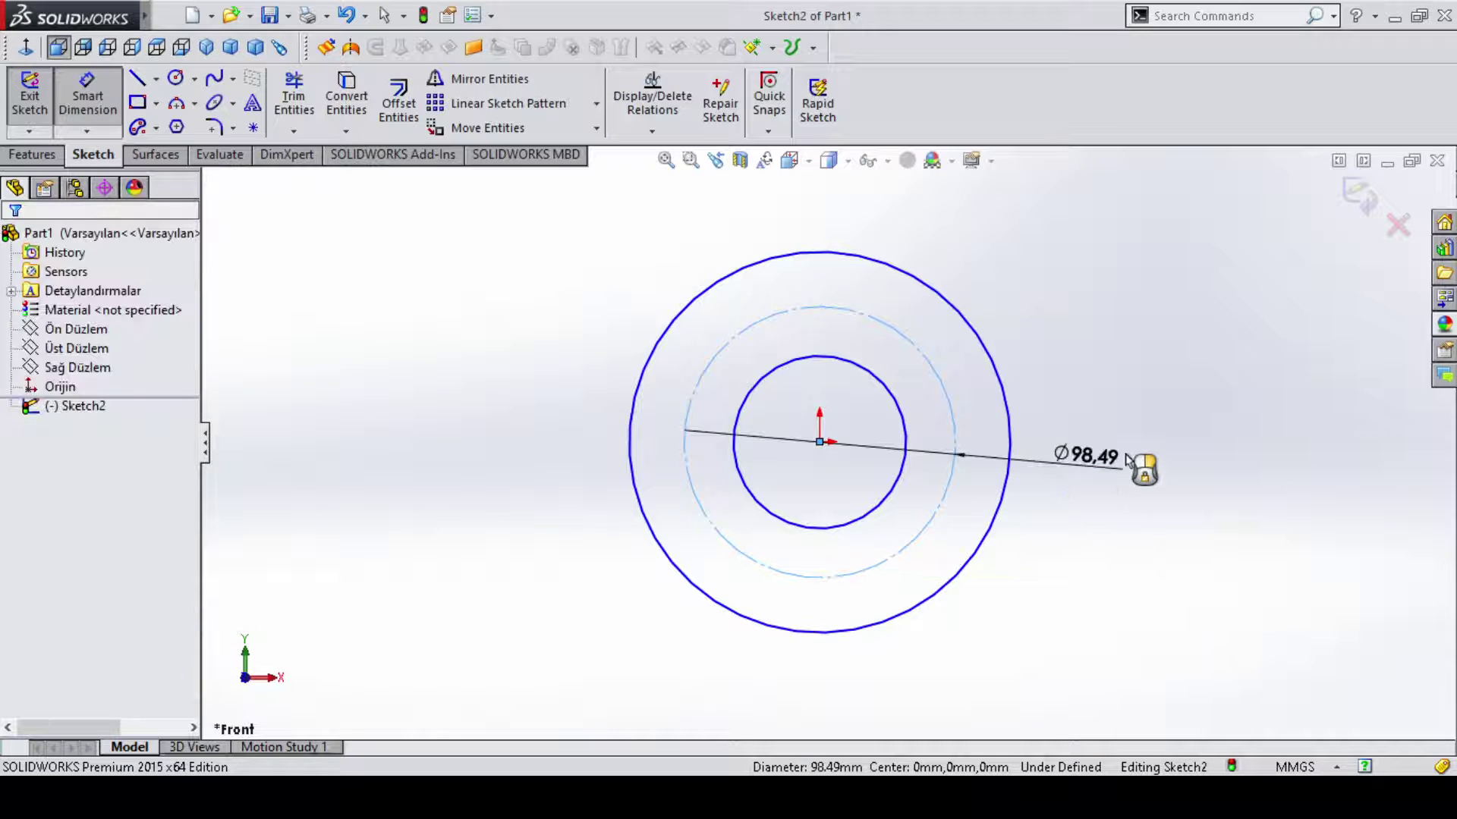
Dimension the middle construction circle Ø200 and the outer circle Ø250.
left_click(1126, 455)
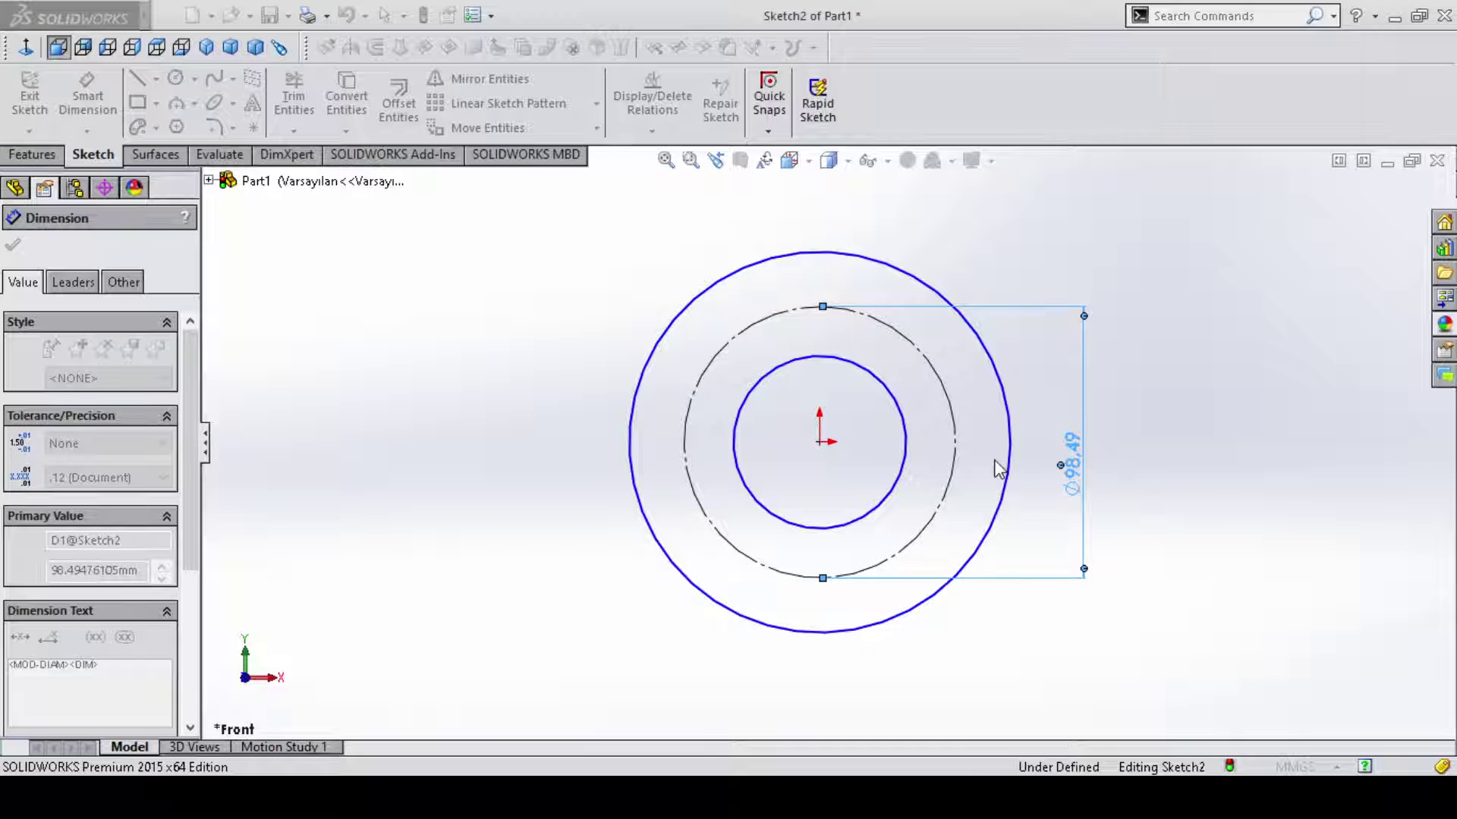
type("200")
key("Return")
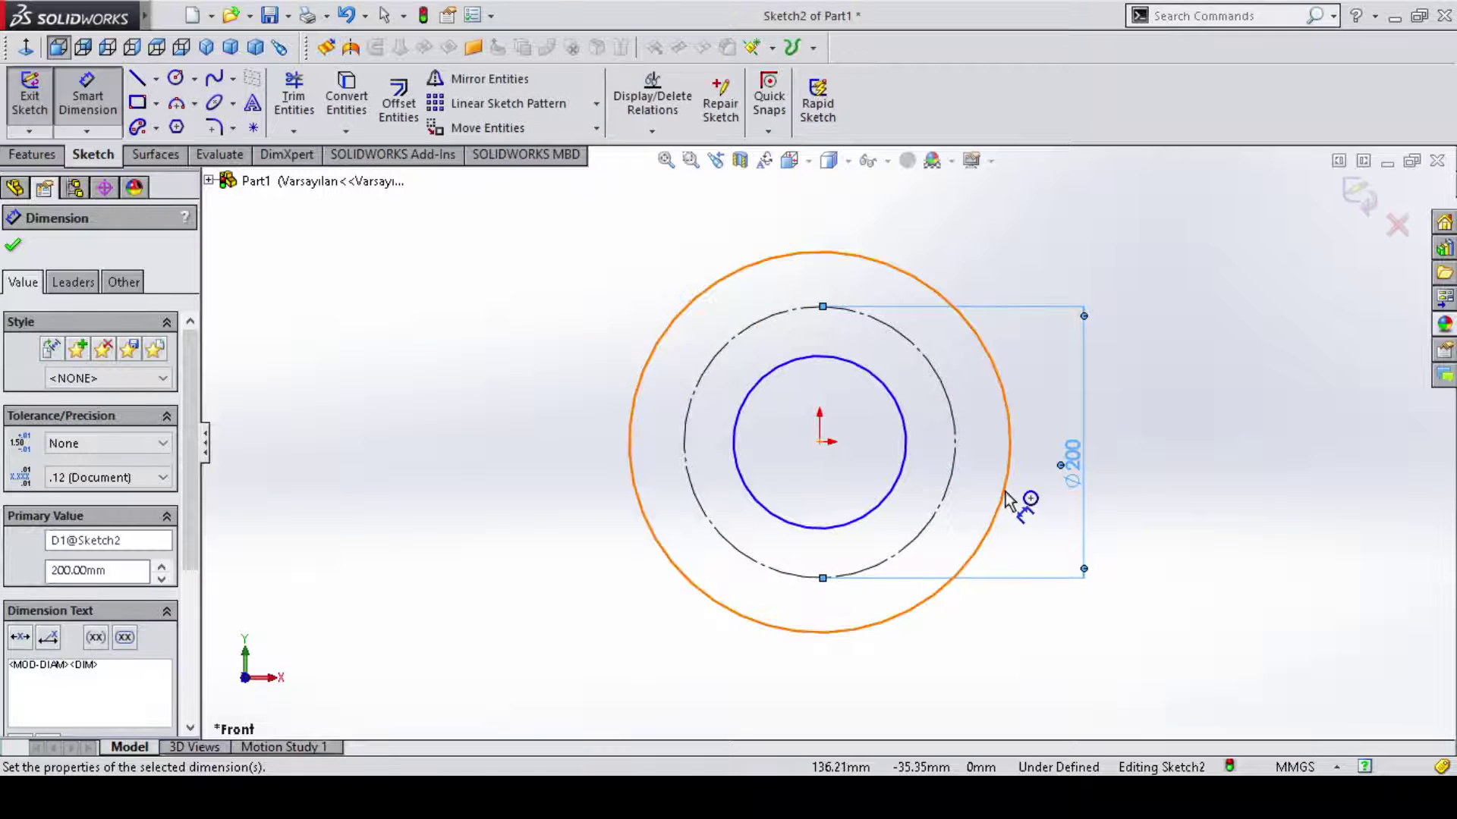
left_click(1007, 501)
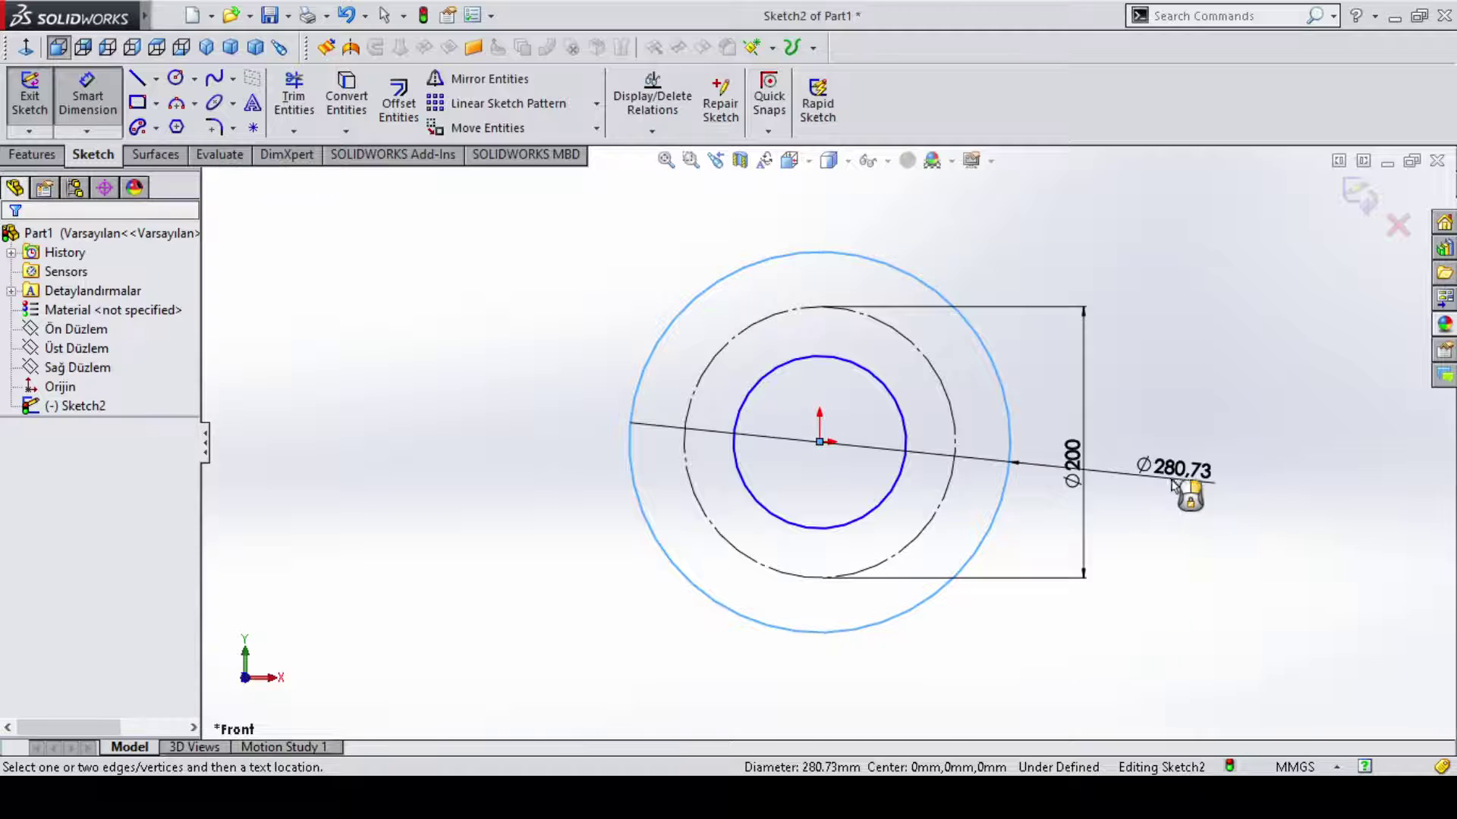
left_click(1172, 485)
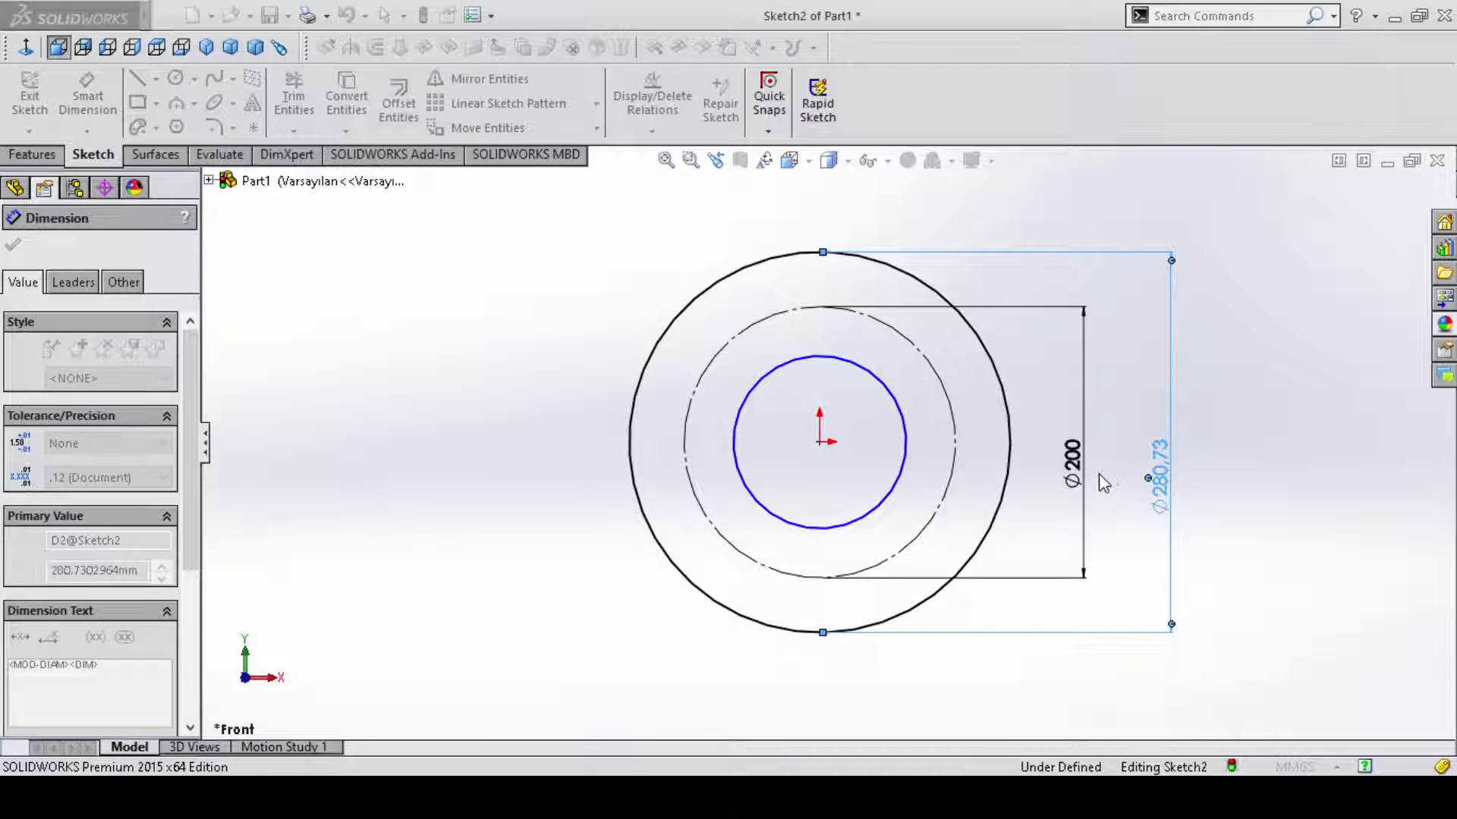
type("250")
key("Return")
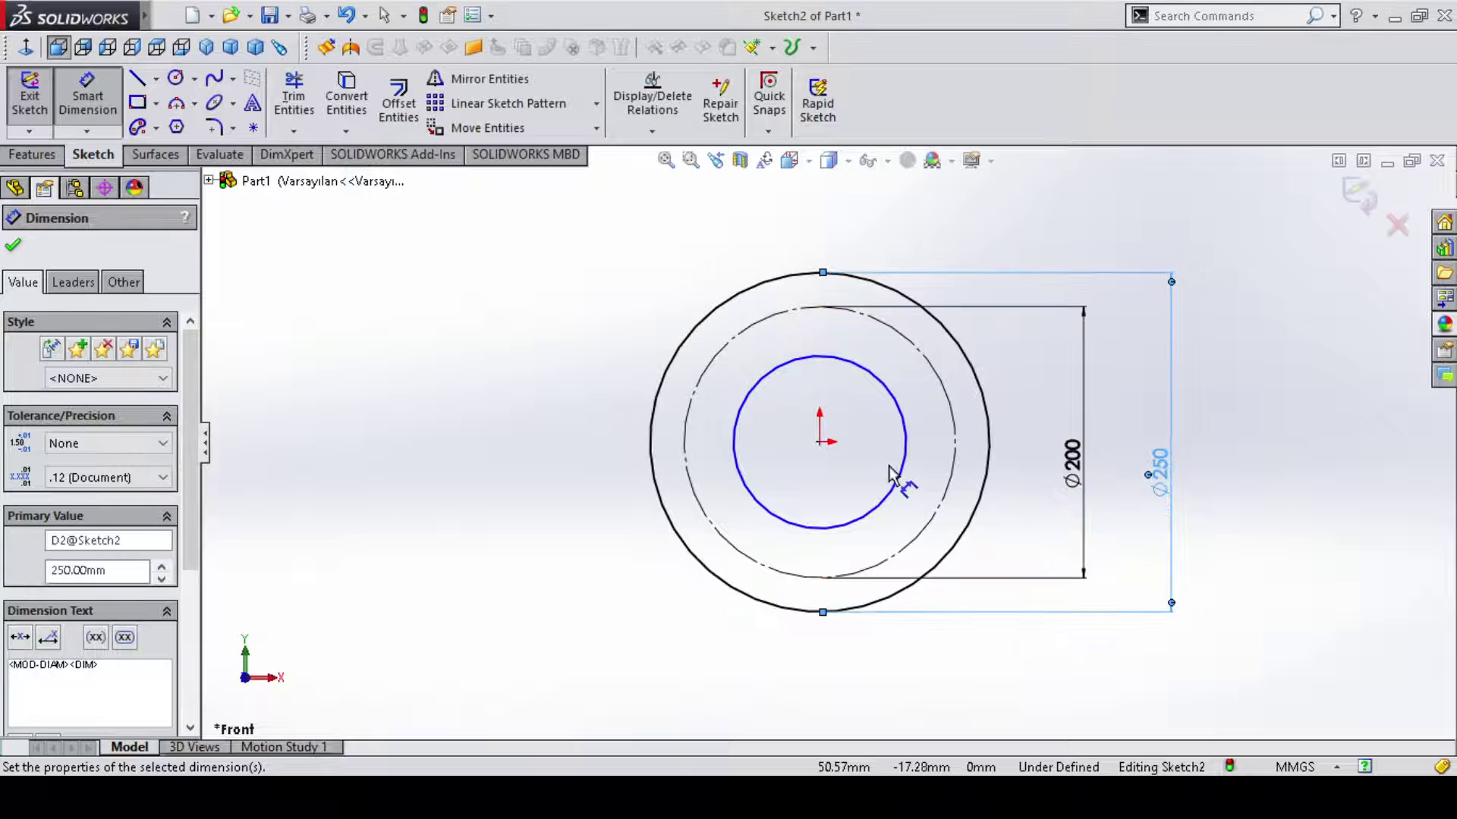
Dimension the inner circle Ø150 to fully define the sketch.
left_click(994, 466)
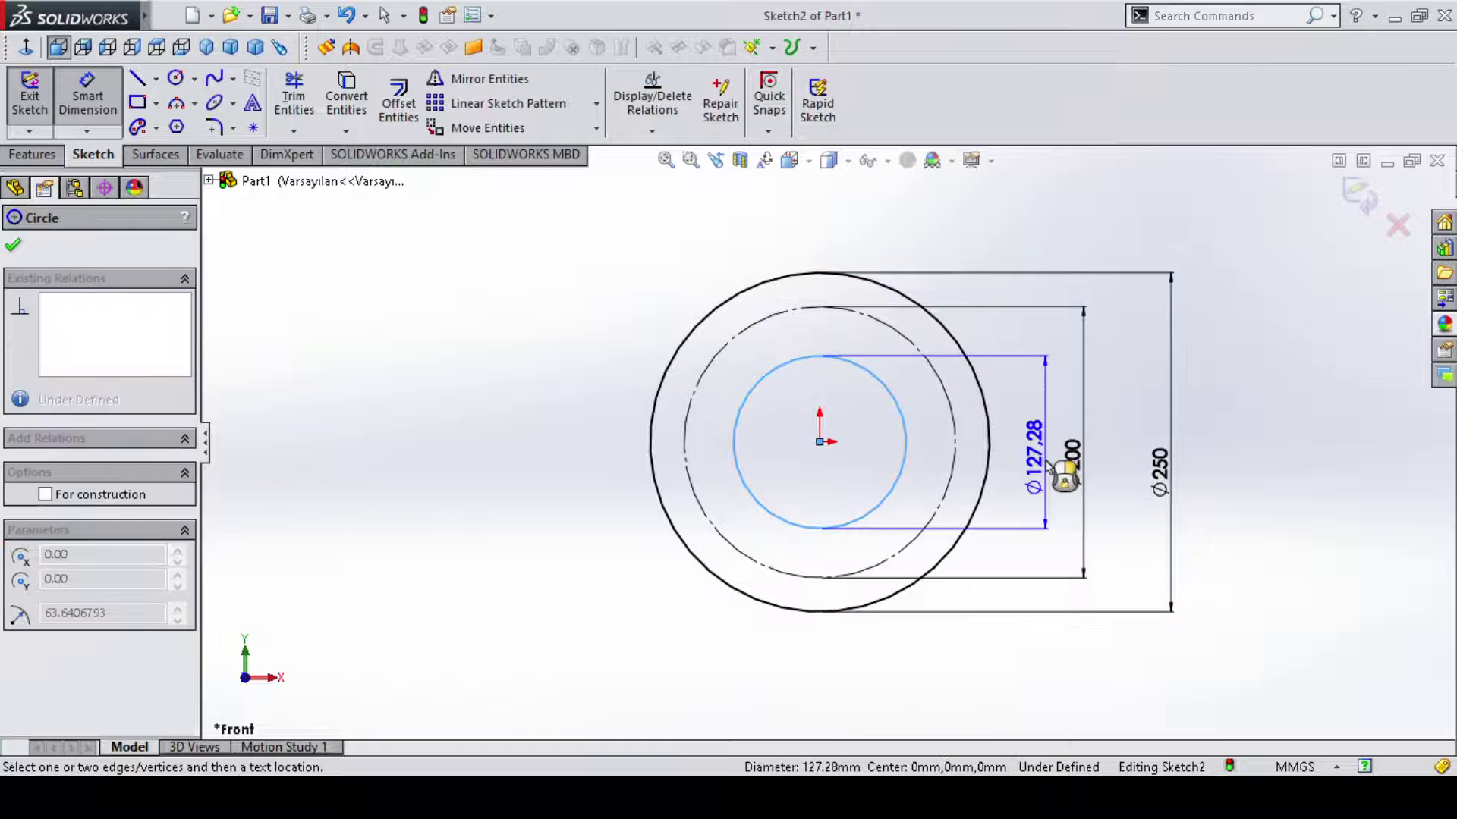
left_click(1049, 467)
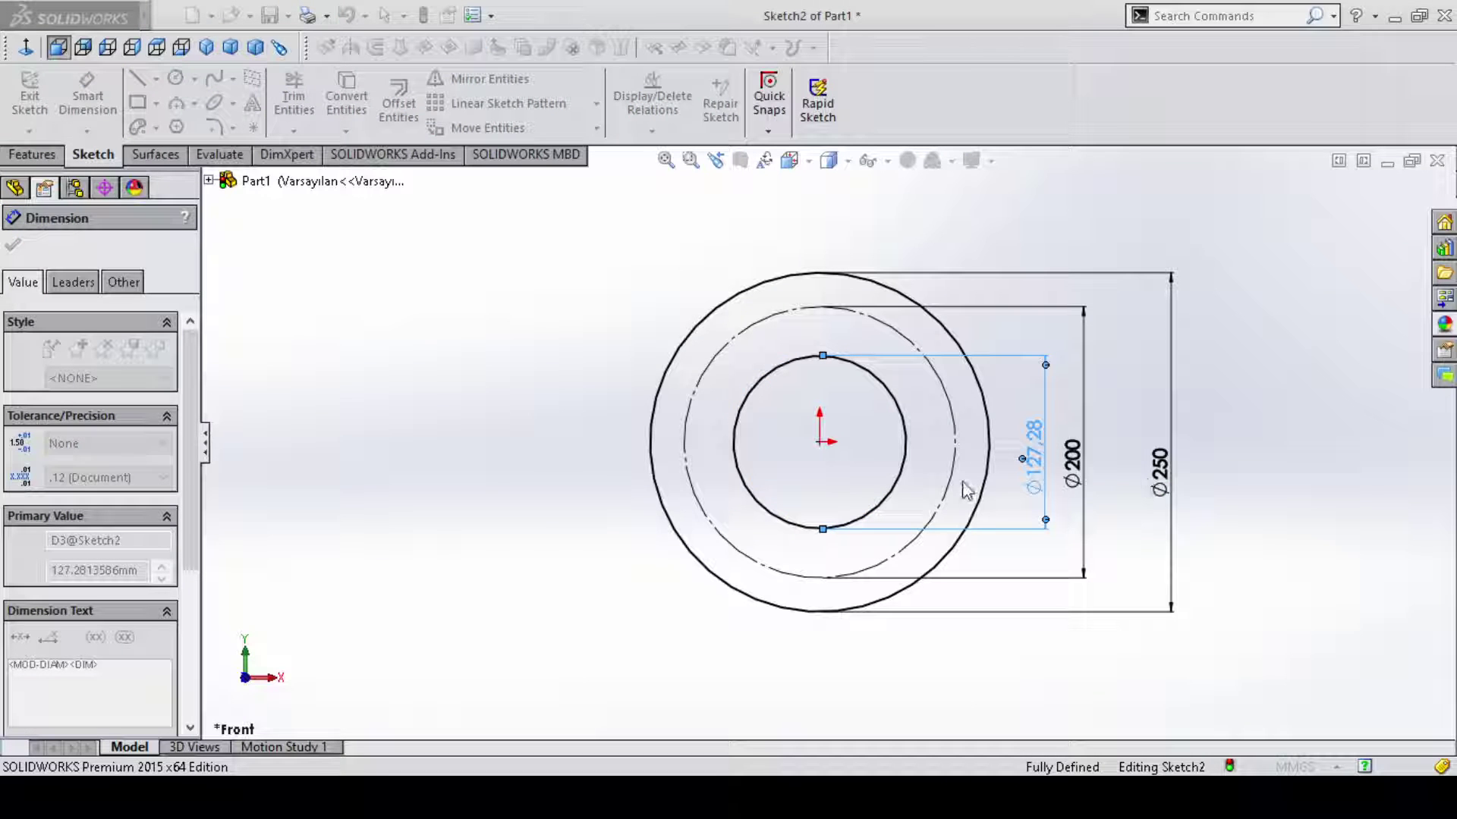
type("150")
key("Return")
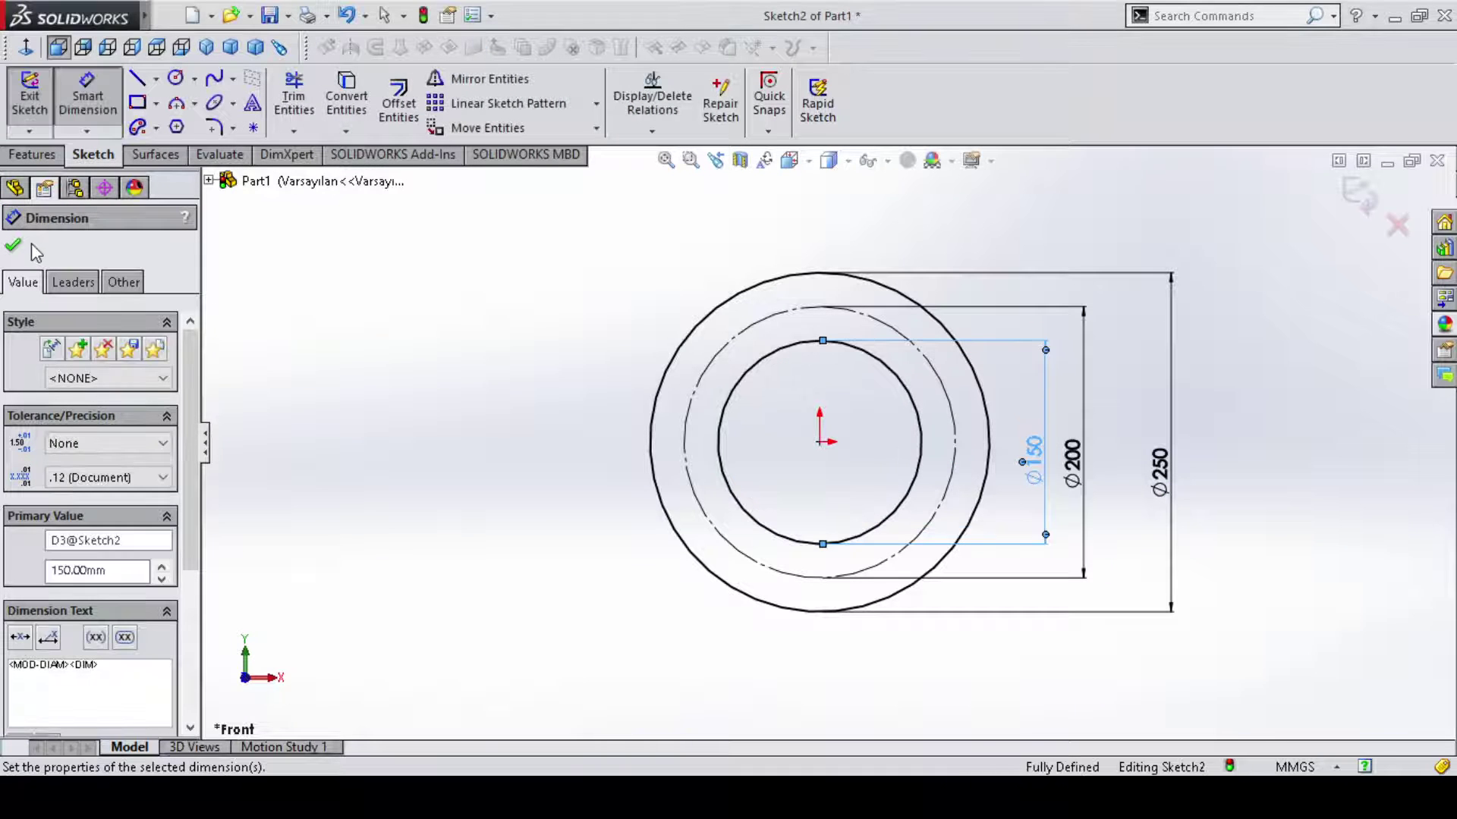
left_click(14, 249)
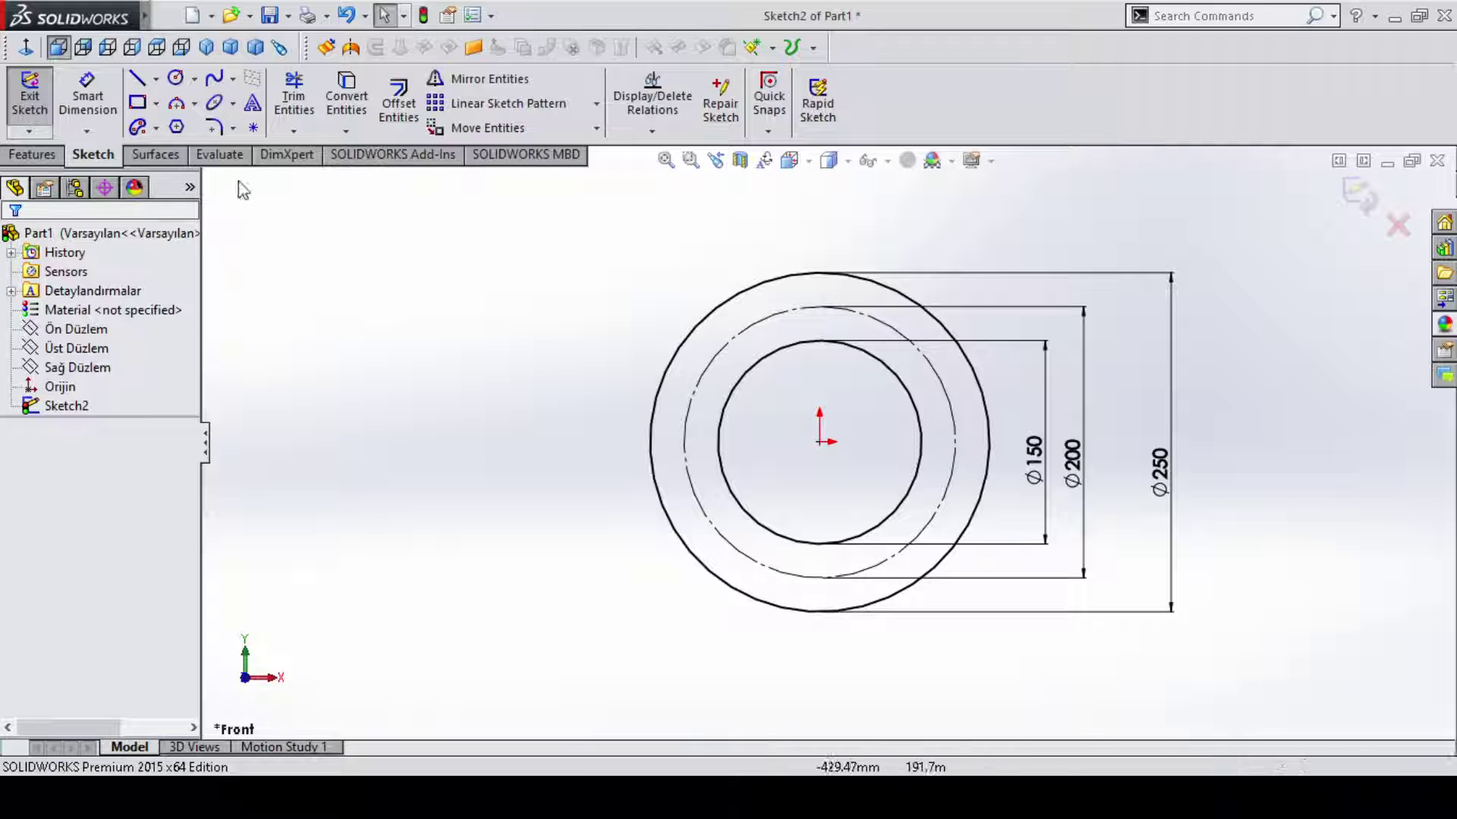
Draw a horizontal centerline and a diagonal centerline from the origin to the Ø200 circle.
left_click(173, 126)
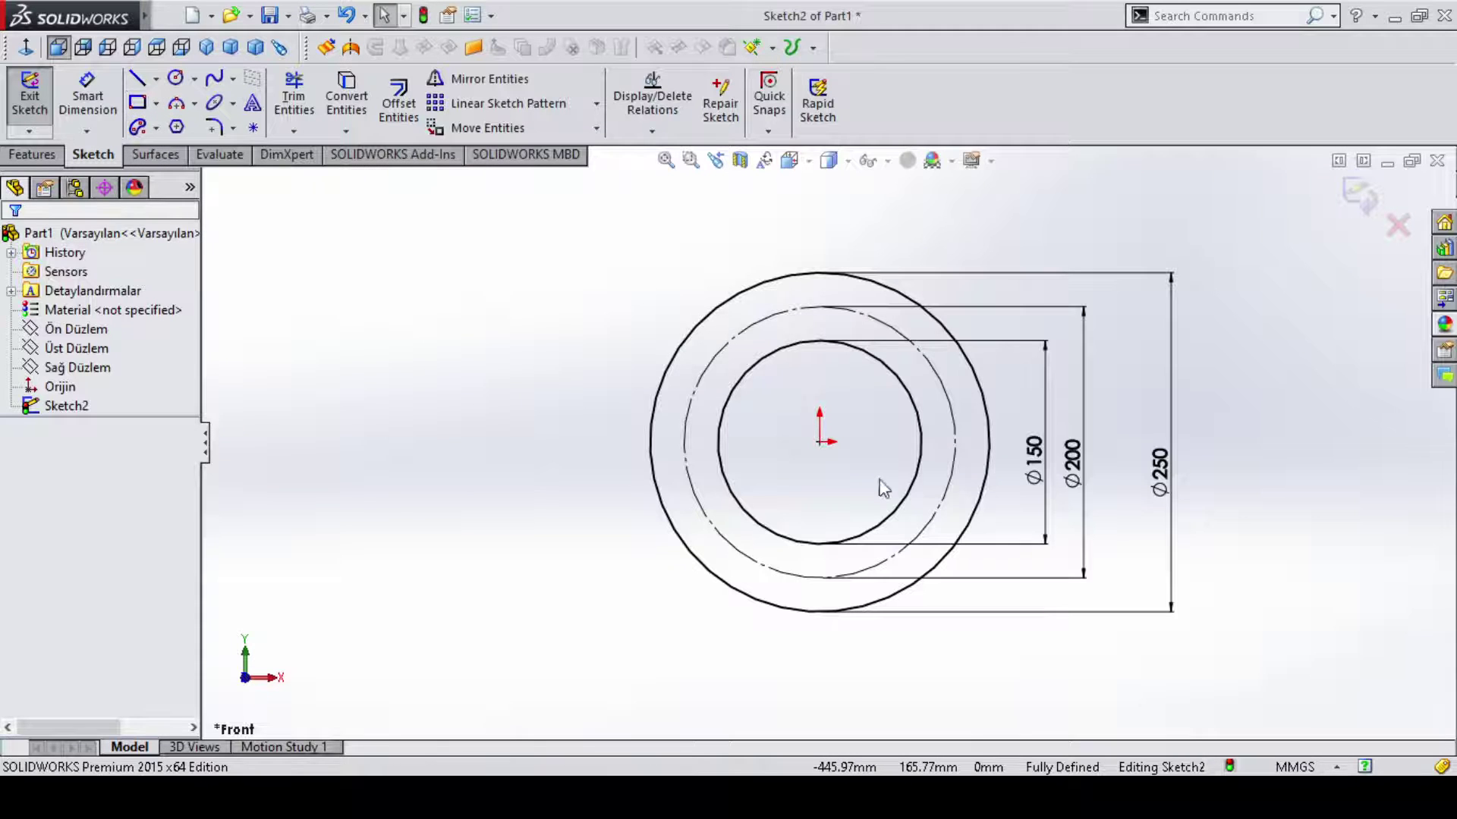
left_click(820, 441)
left_click(921, 442)
left_click(922, 443)
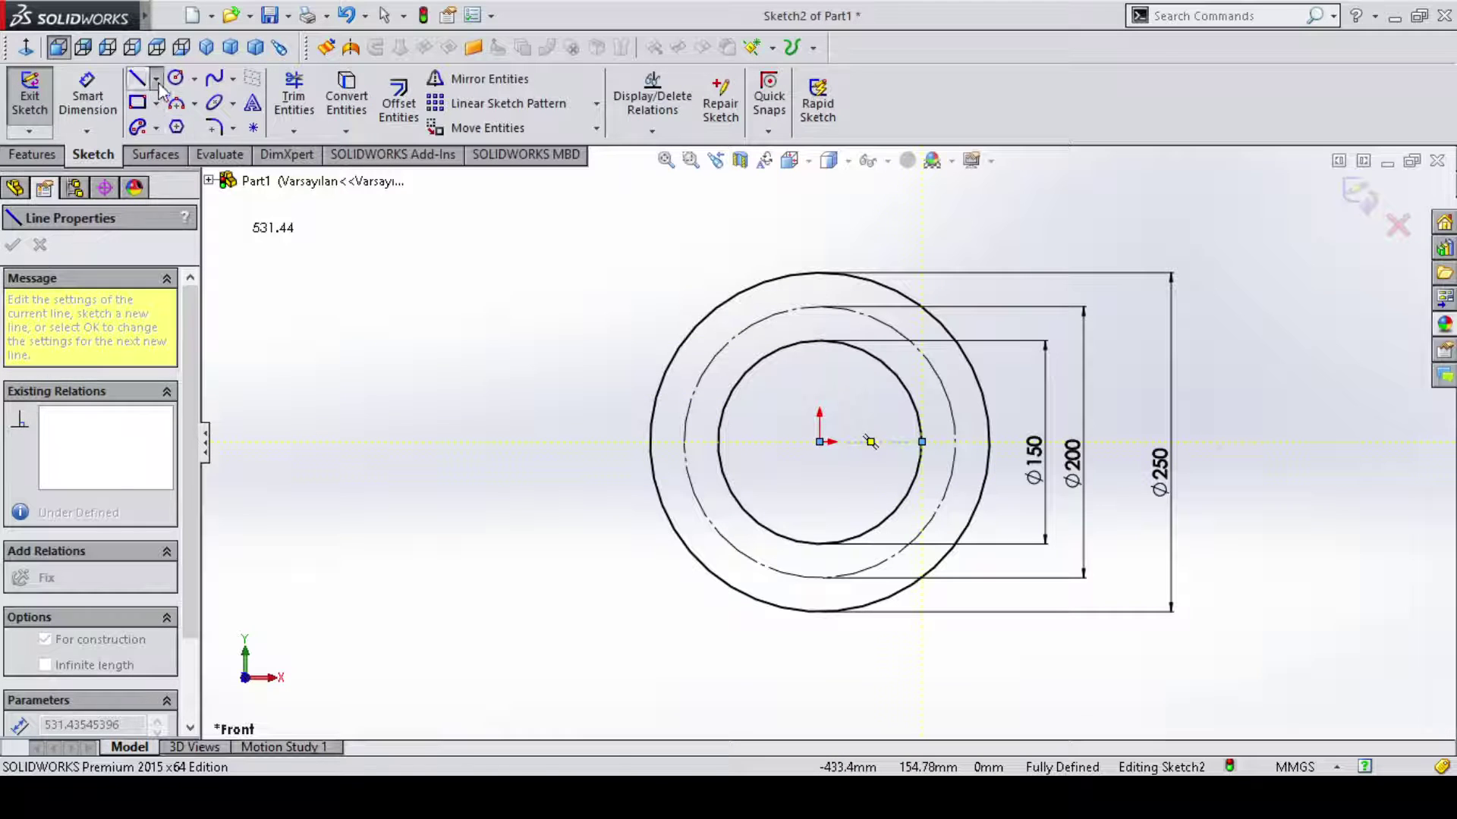
key("Escape")
key("Return")
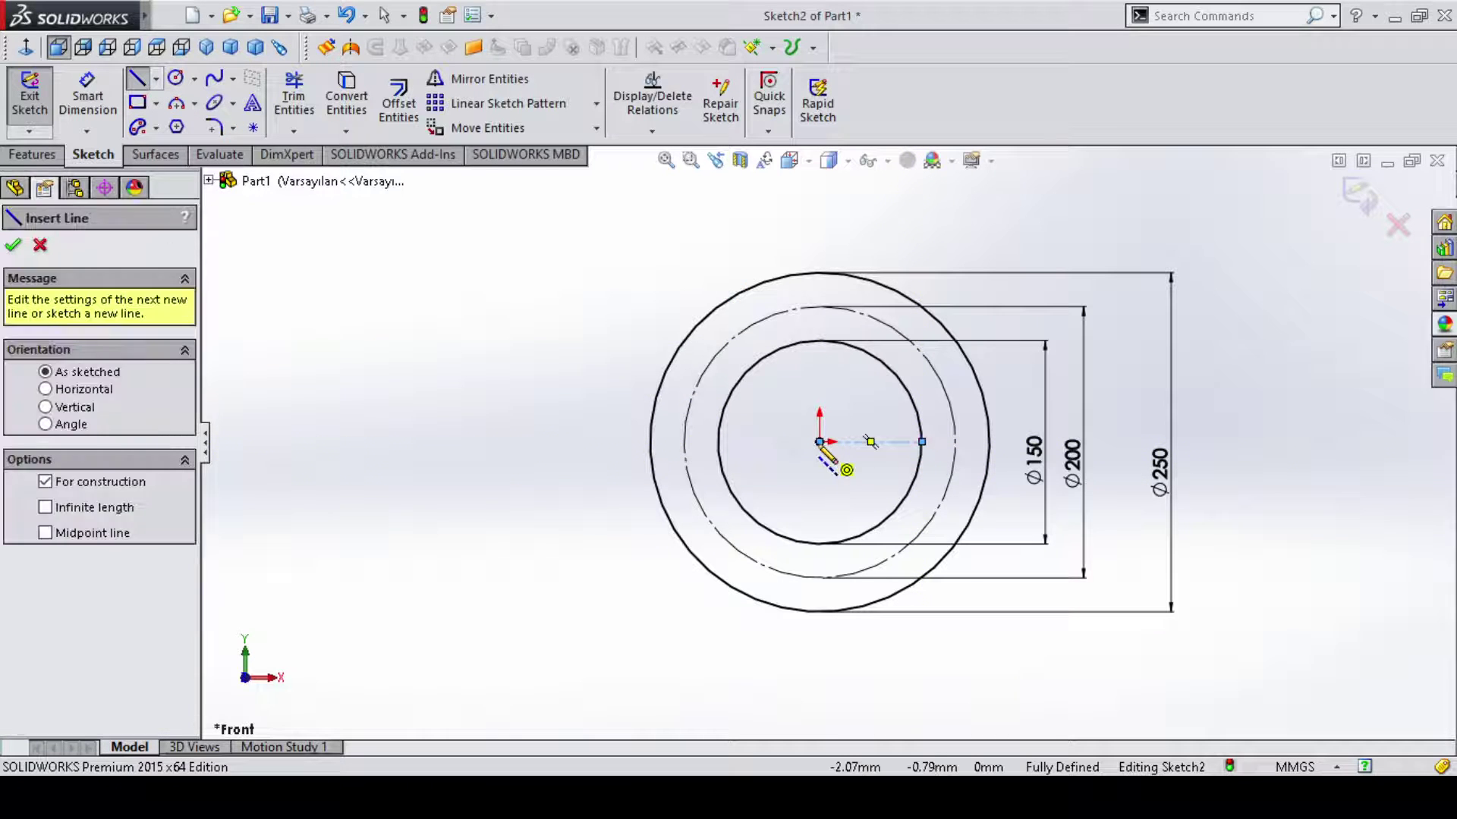
left_click(819, 442)
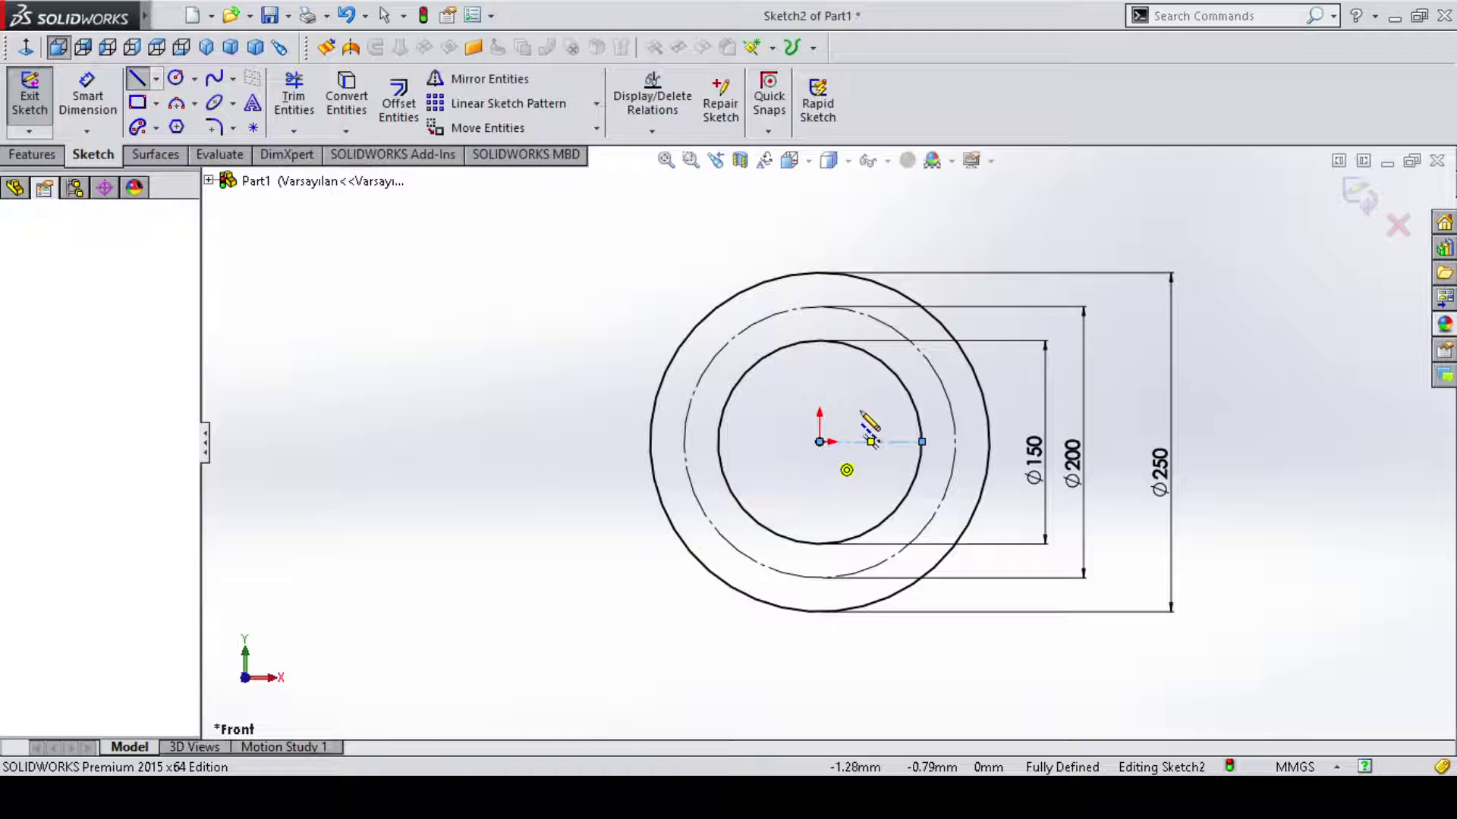
left_click(893, 371)
key("Escape")
key("Escape")
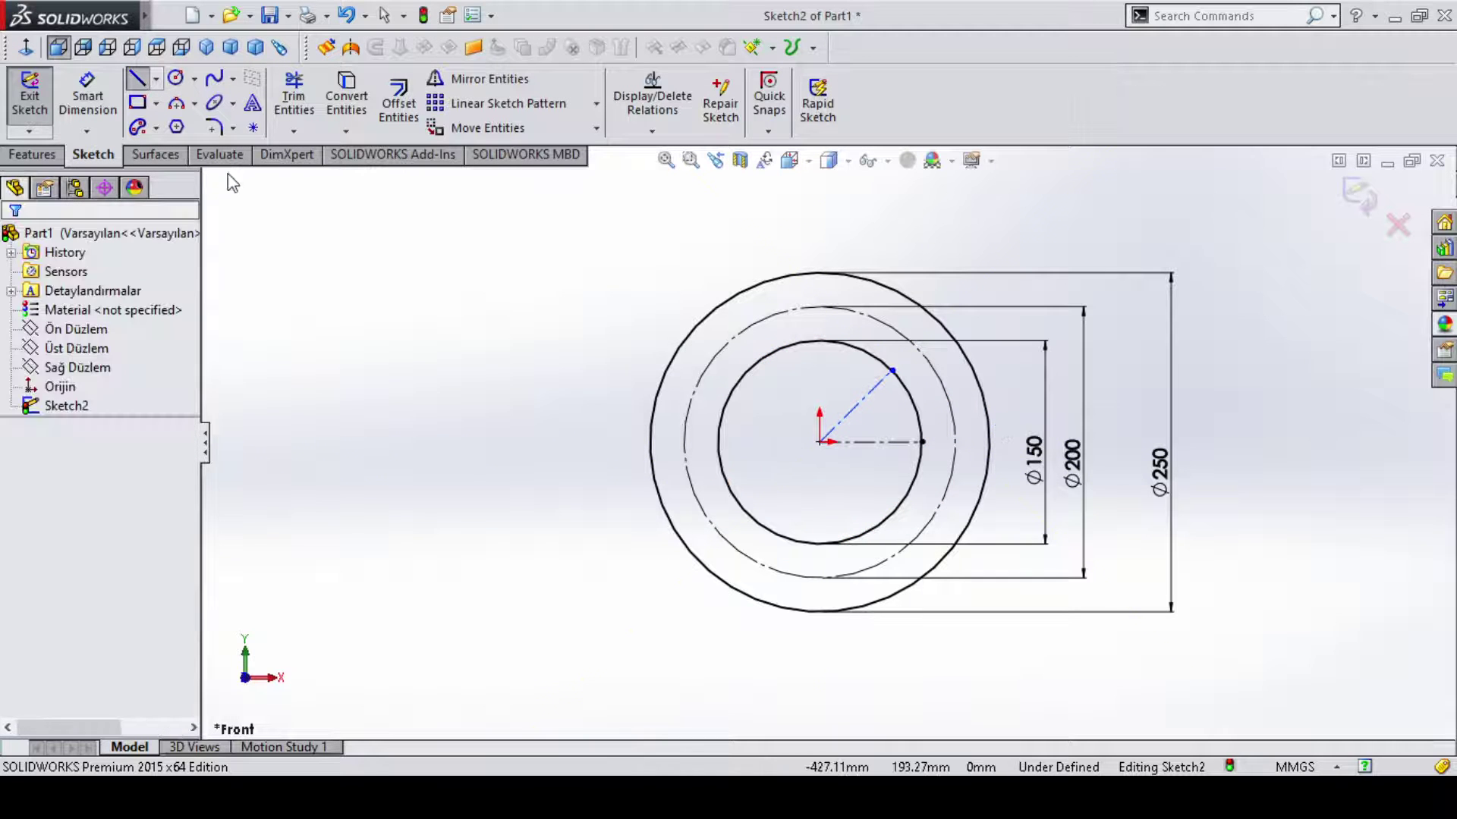
Dimension the angle between the diagonal and horizontal centerlines as 45°.
left_click(87, 95)
left_click(861, 402)
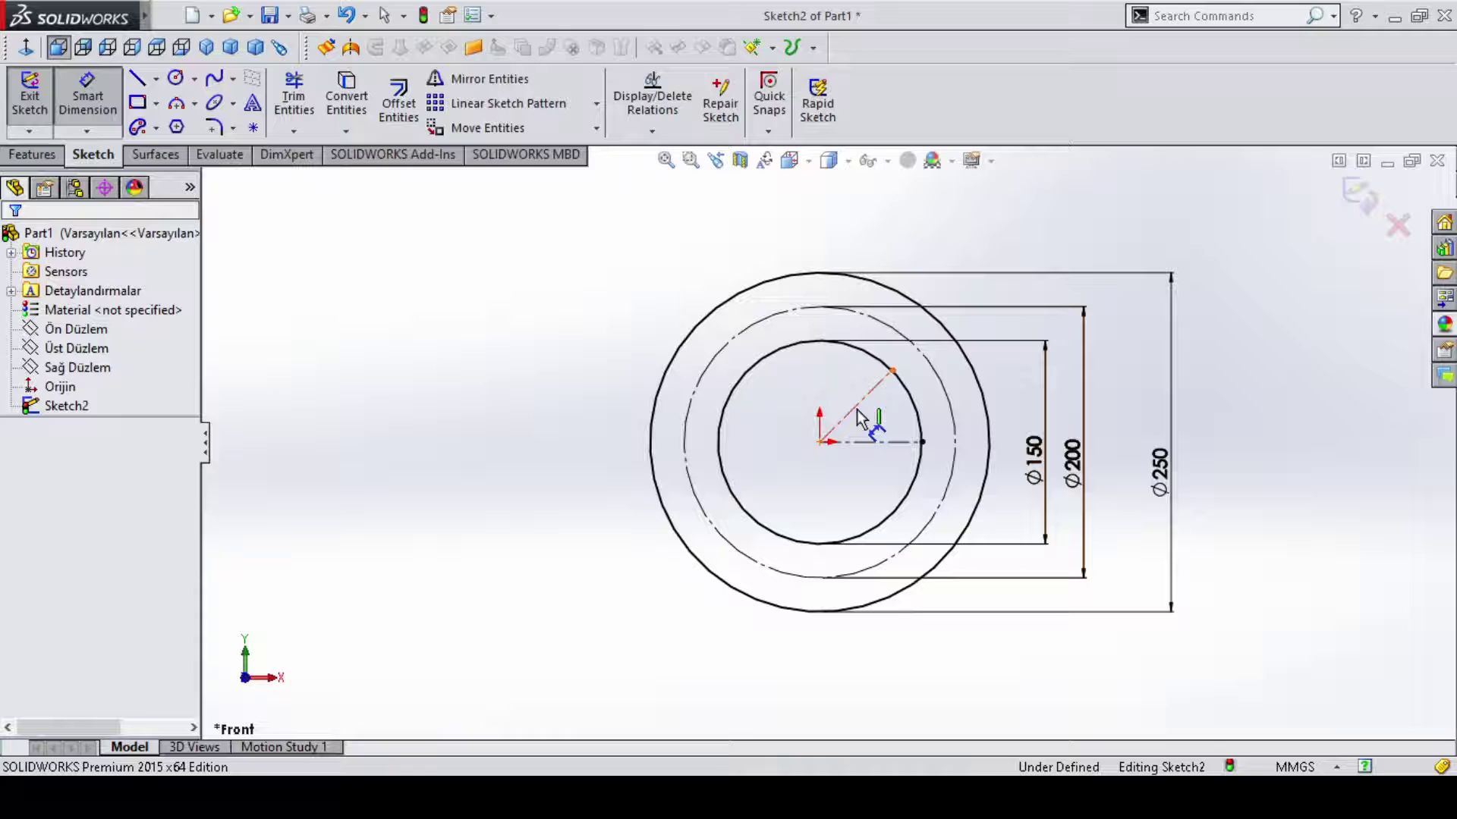
left_click(879, 442)
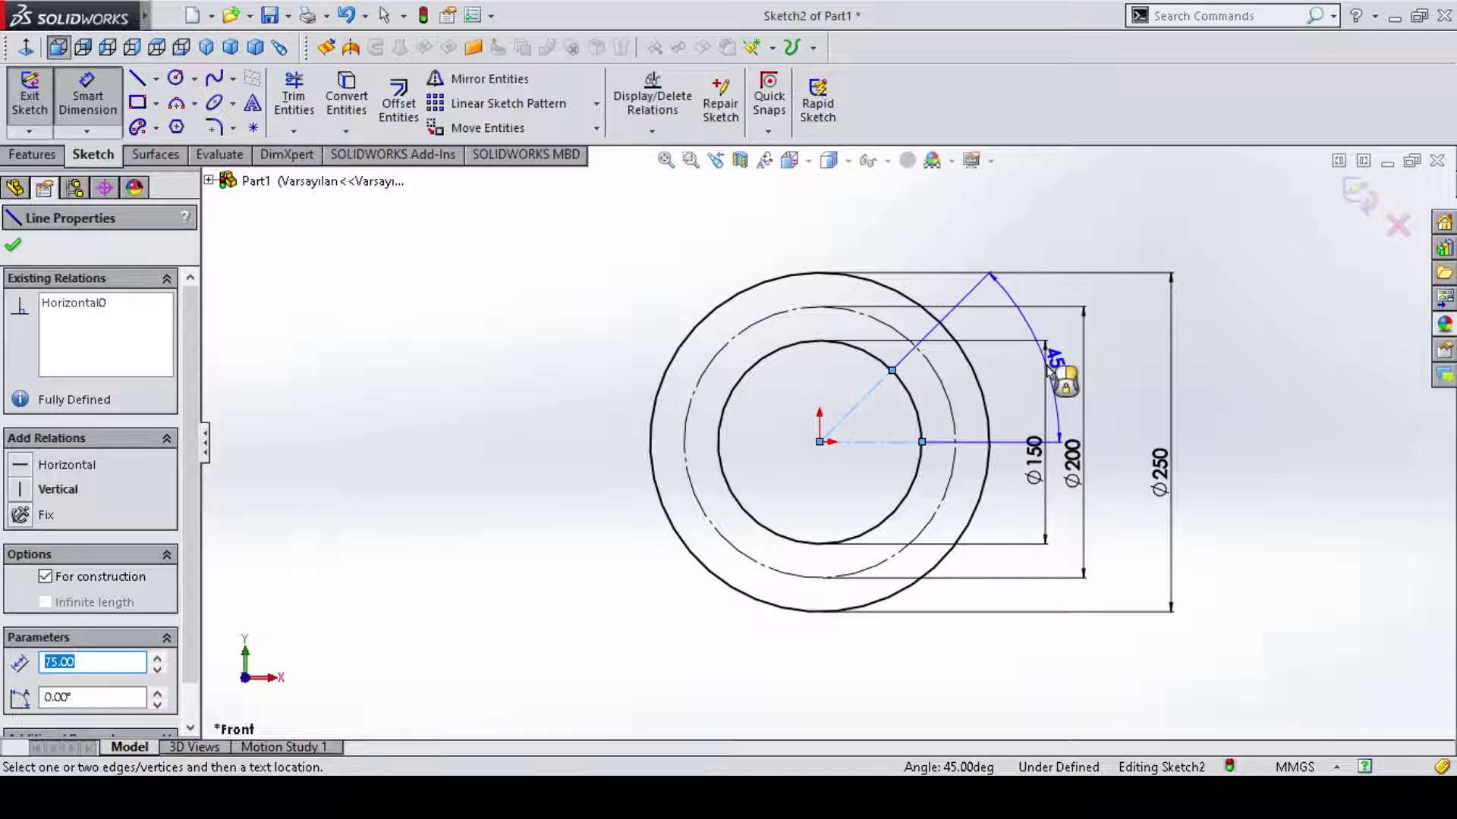
left_click(1031, 375)
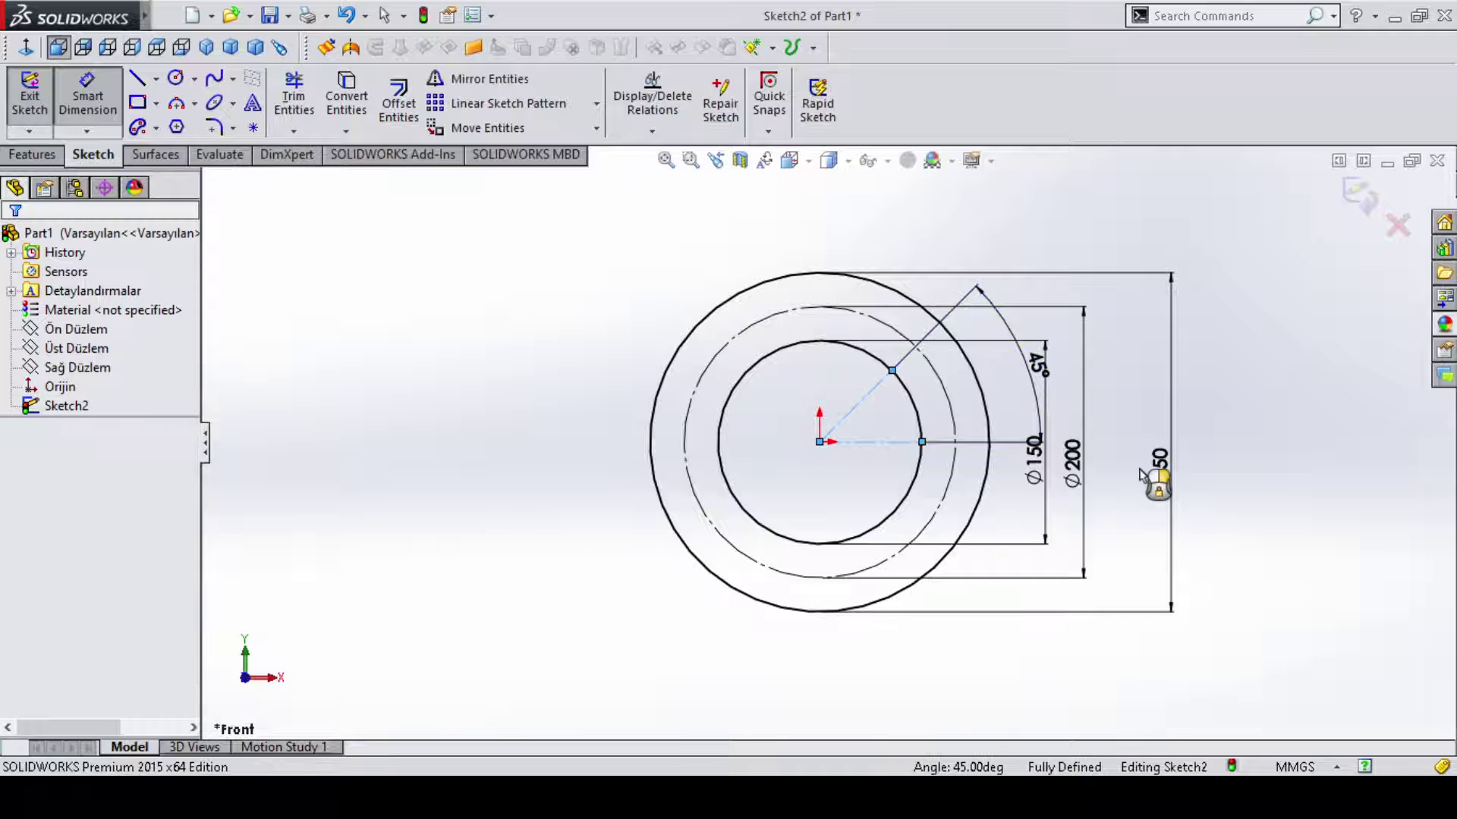
key("Escape")
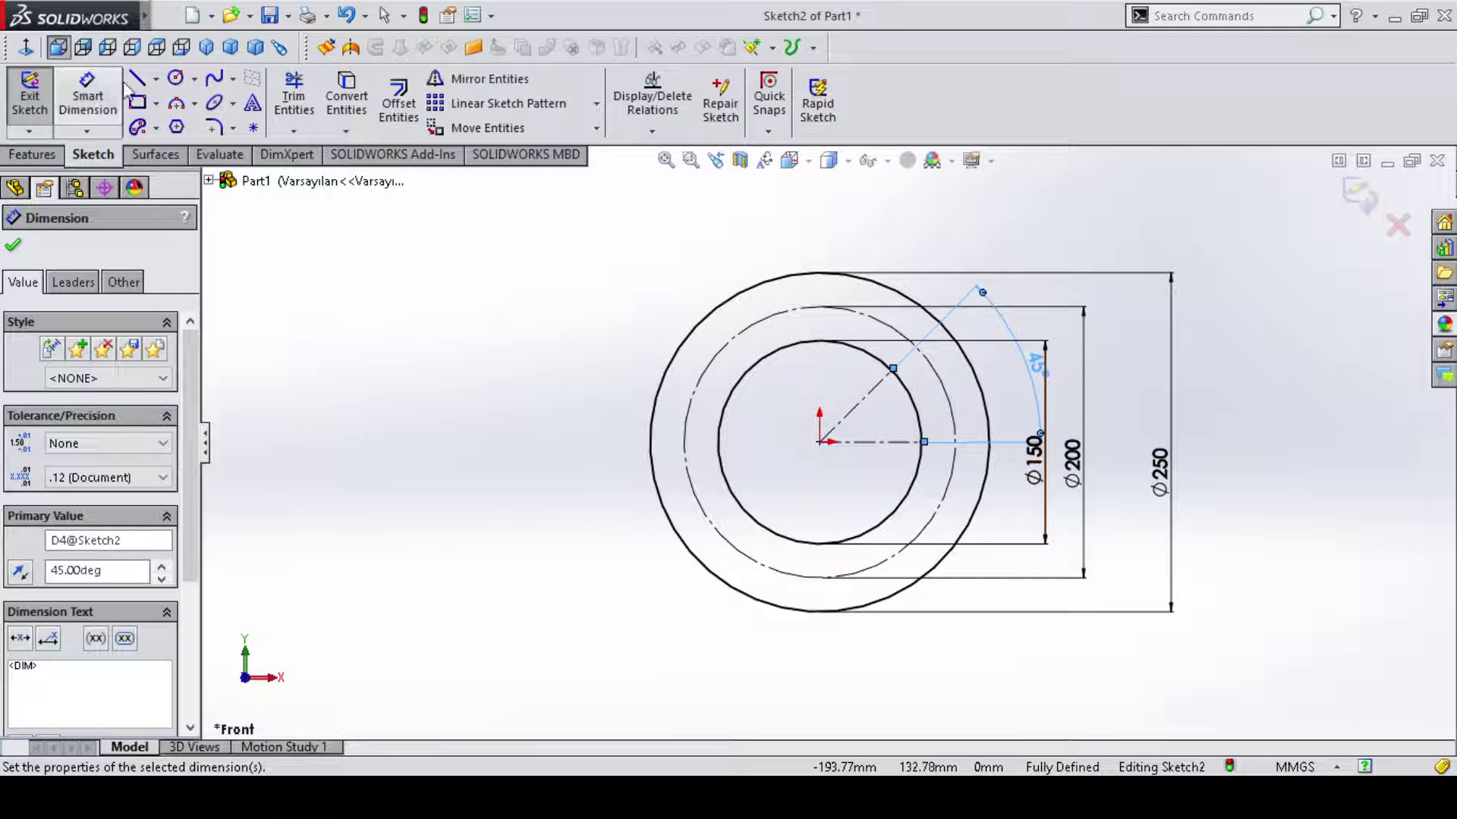
left_click(175, 77)
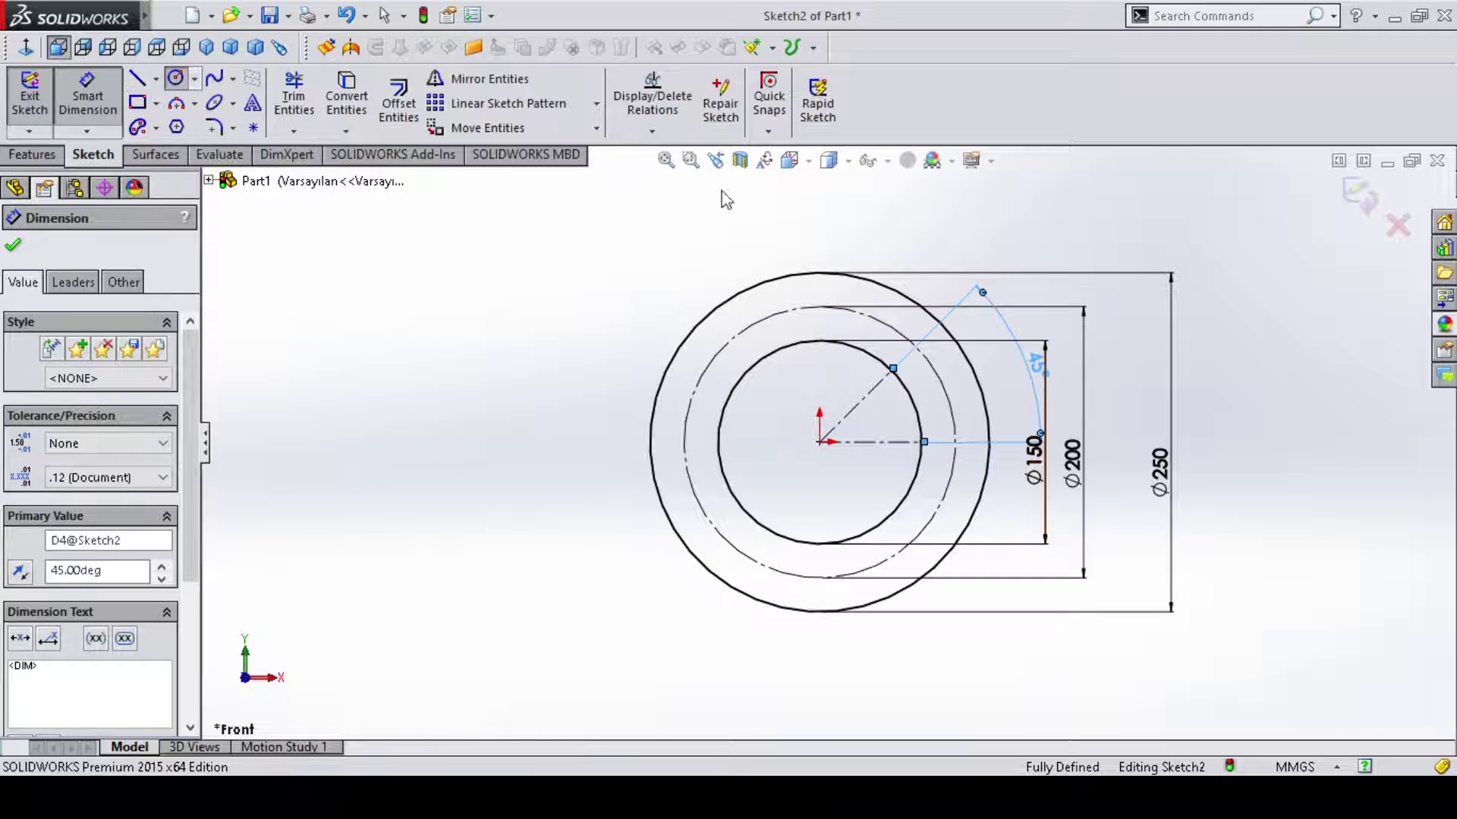
Draw a circle at the 45° centerline's endpoint and dimension it Ø50.
left_click(893, 369)
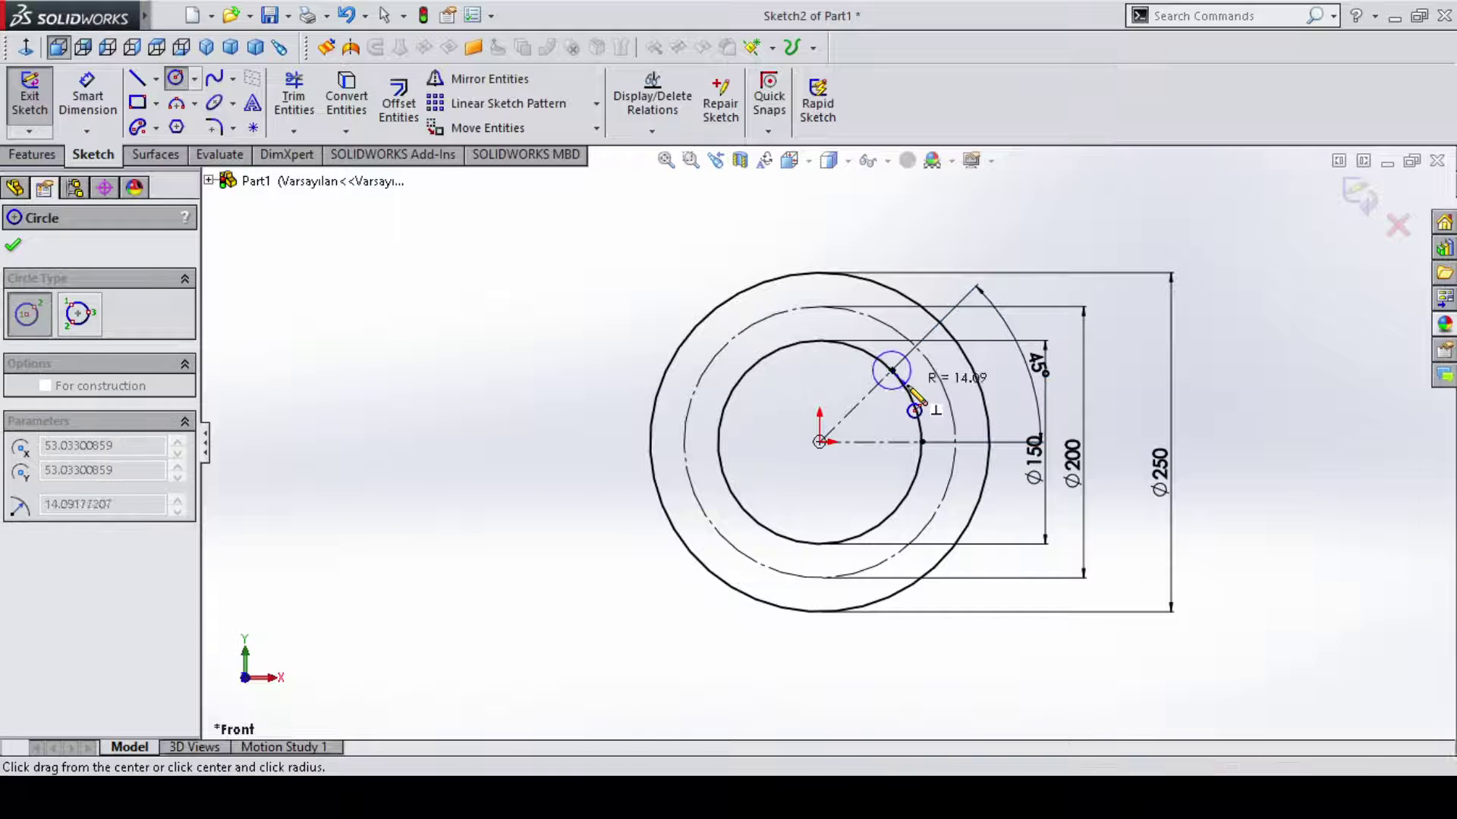
left_click(905, 387)
key("Escape")
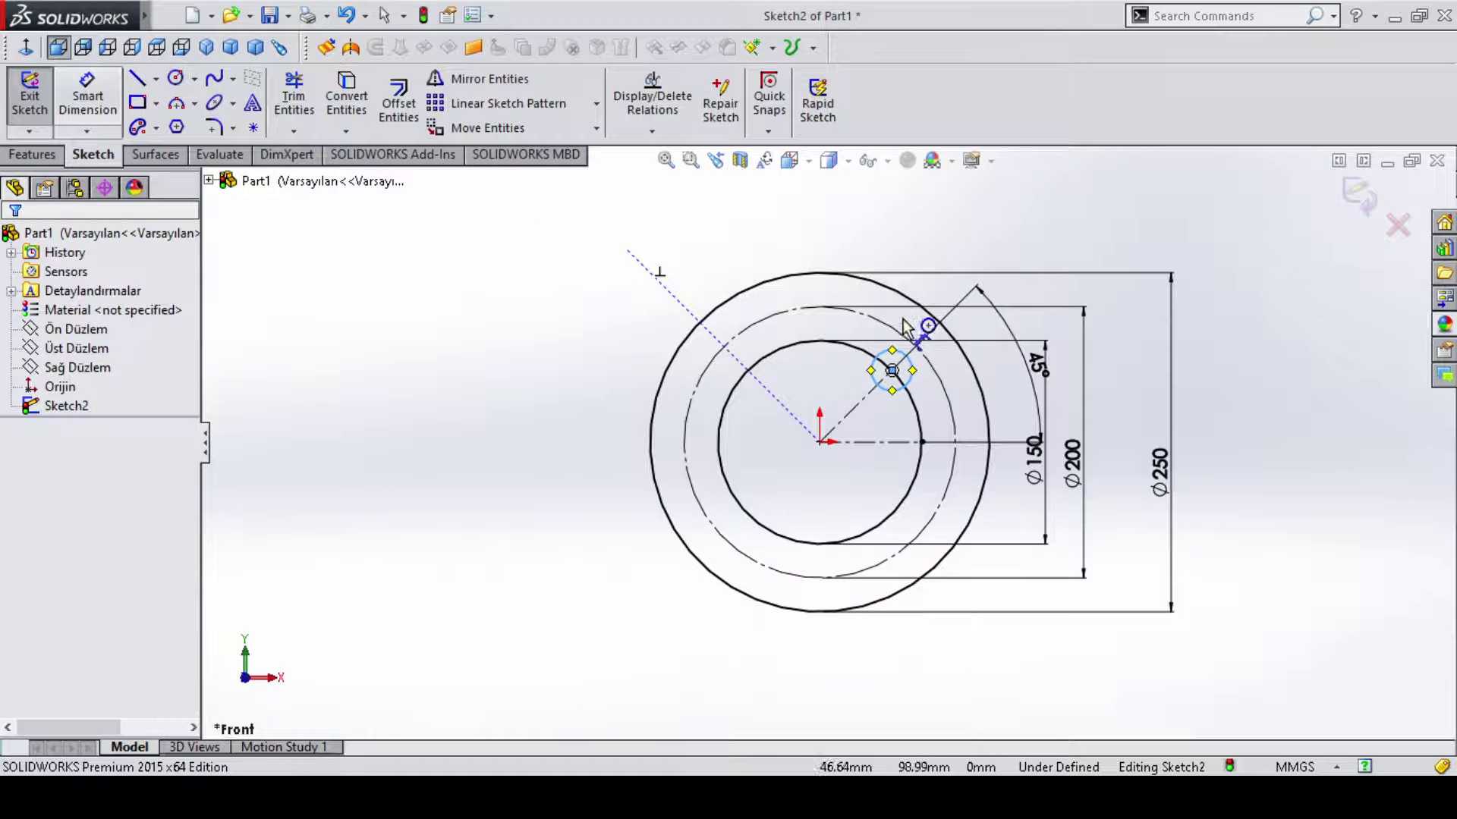
left_click(920, 385)
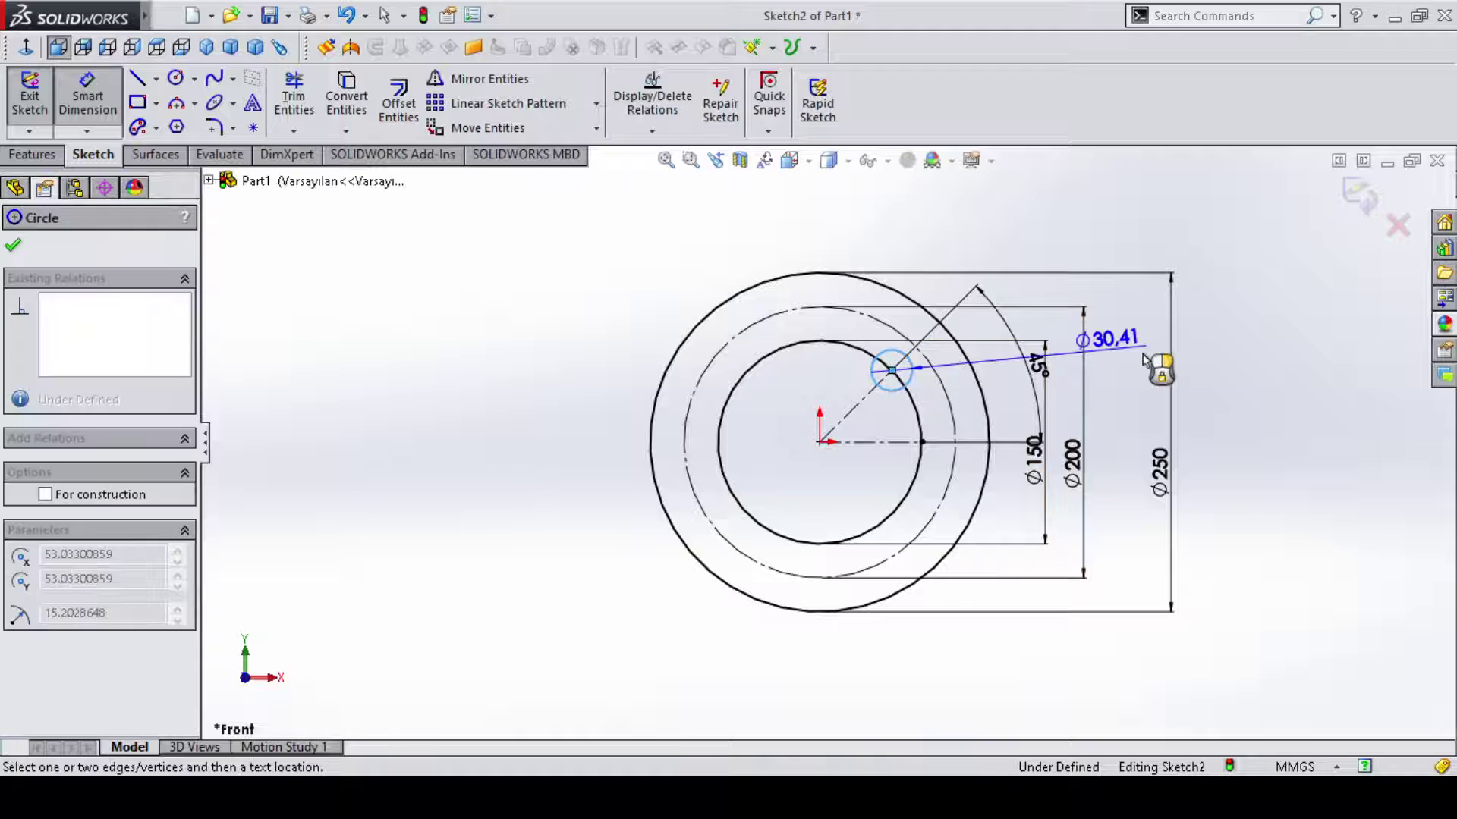
left_click(1217, 367)
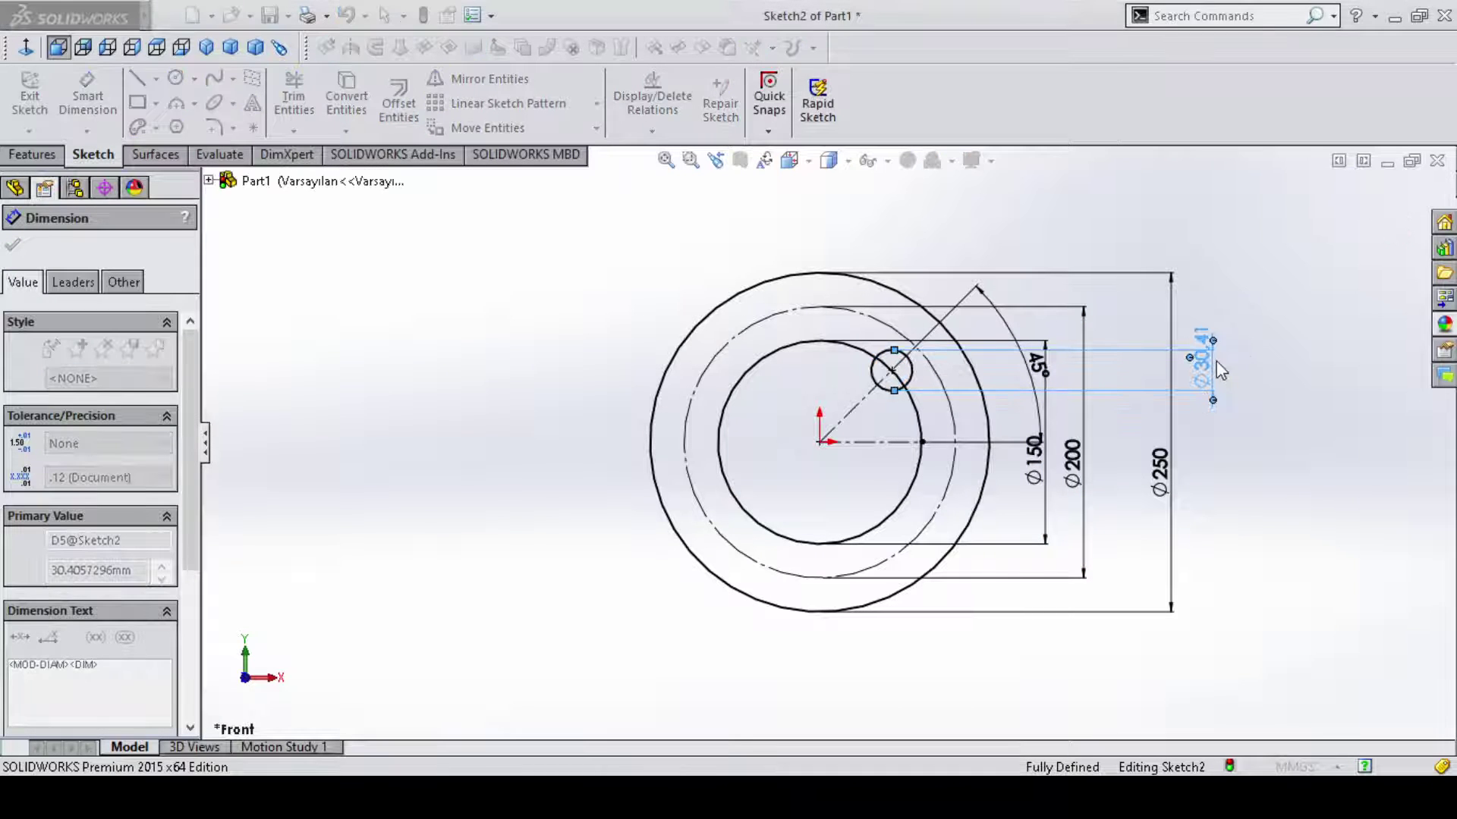
type("50")
key("Return")
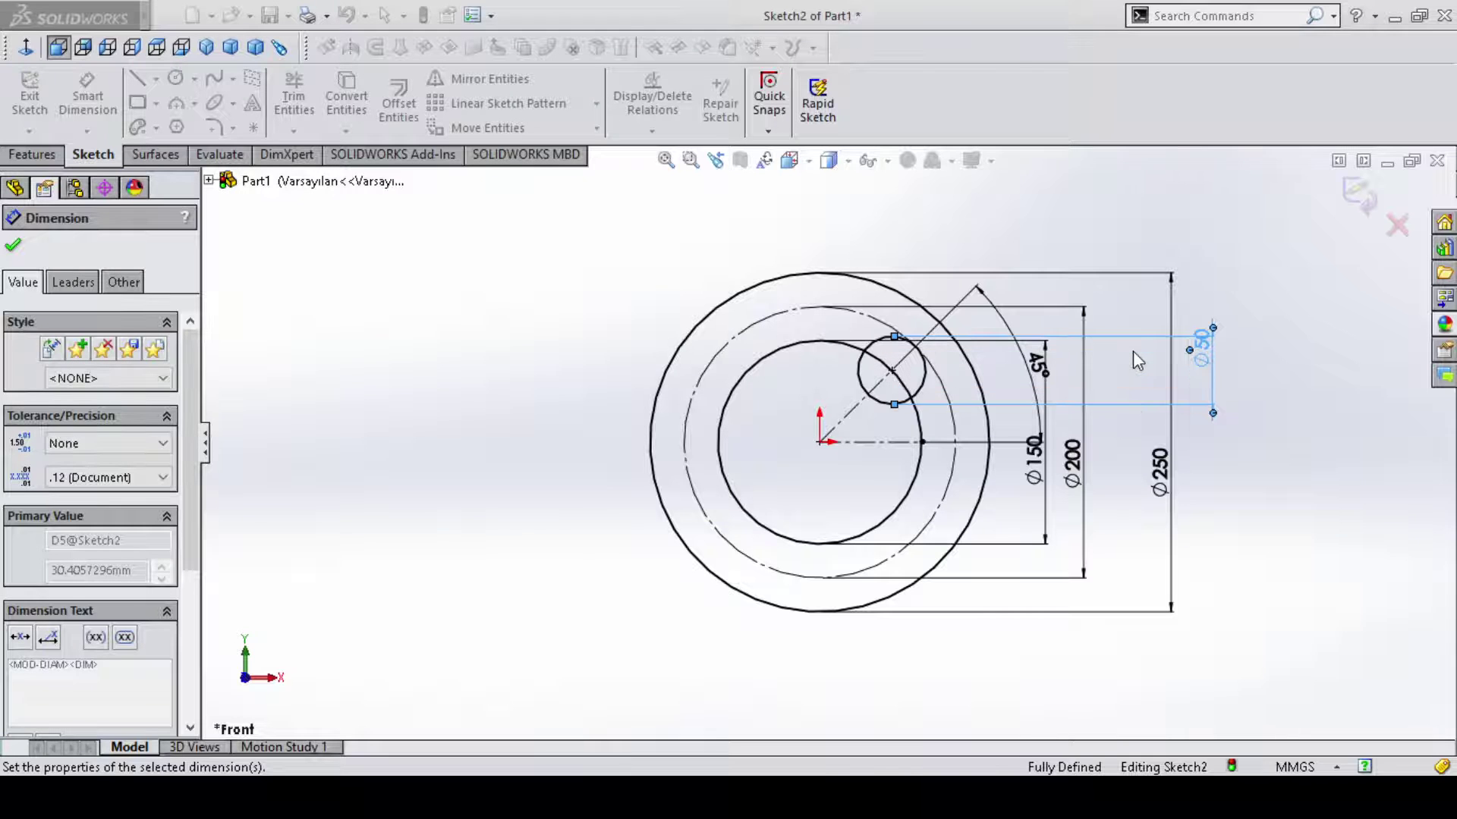
left_click(14, 247)
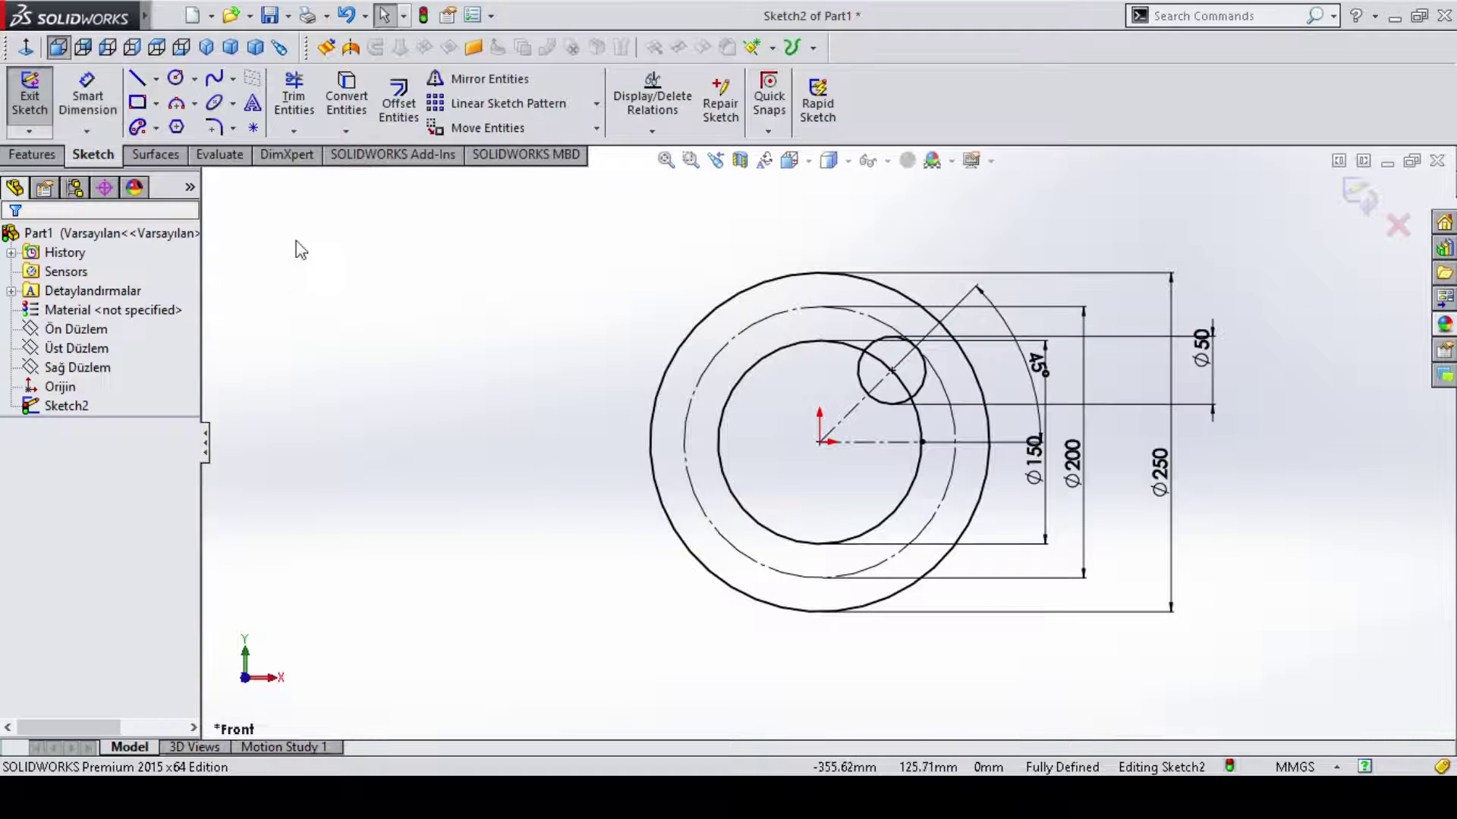
Trim the Ø50 circle to a notch arc and circular-pattern it four times around the origin.
left_click(302, 115)
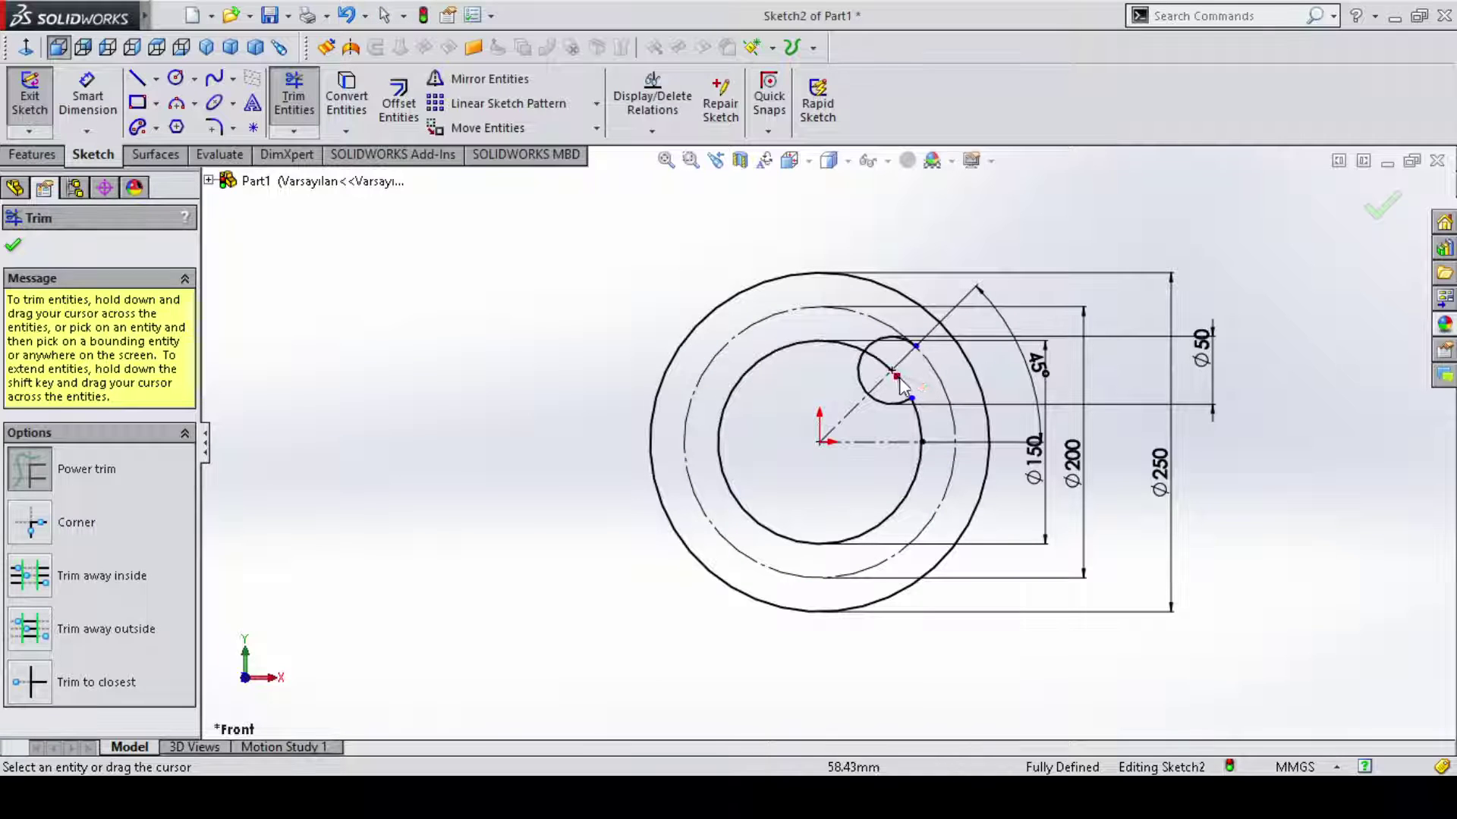
left_click_drag(901, 385, 884, 341)
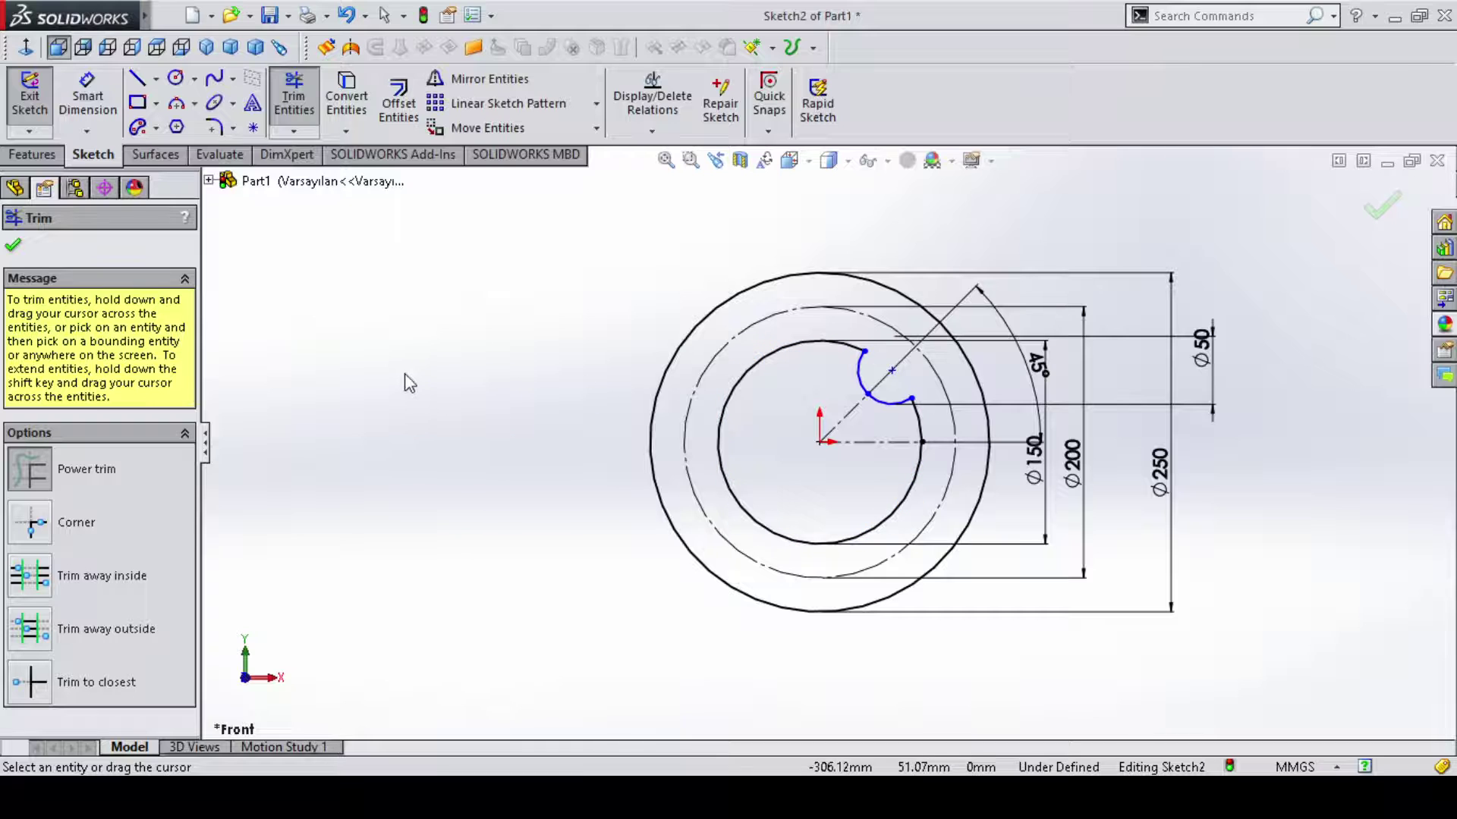
left_click(14, 249)
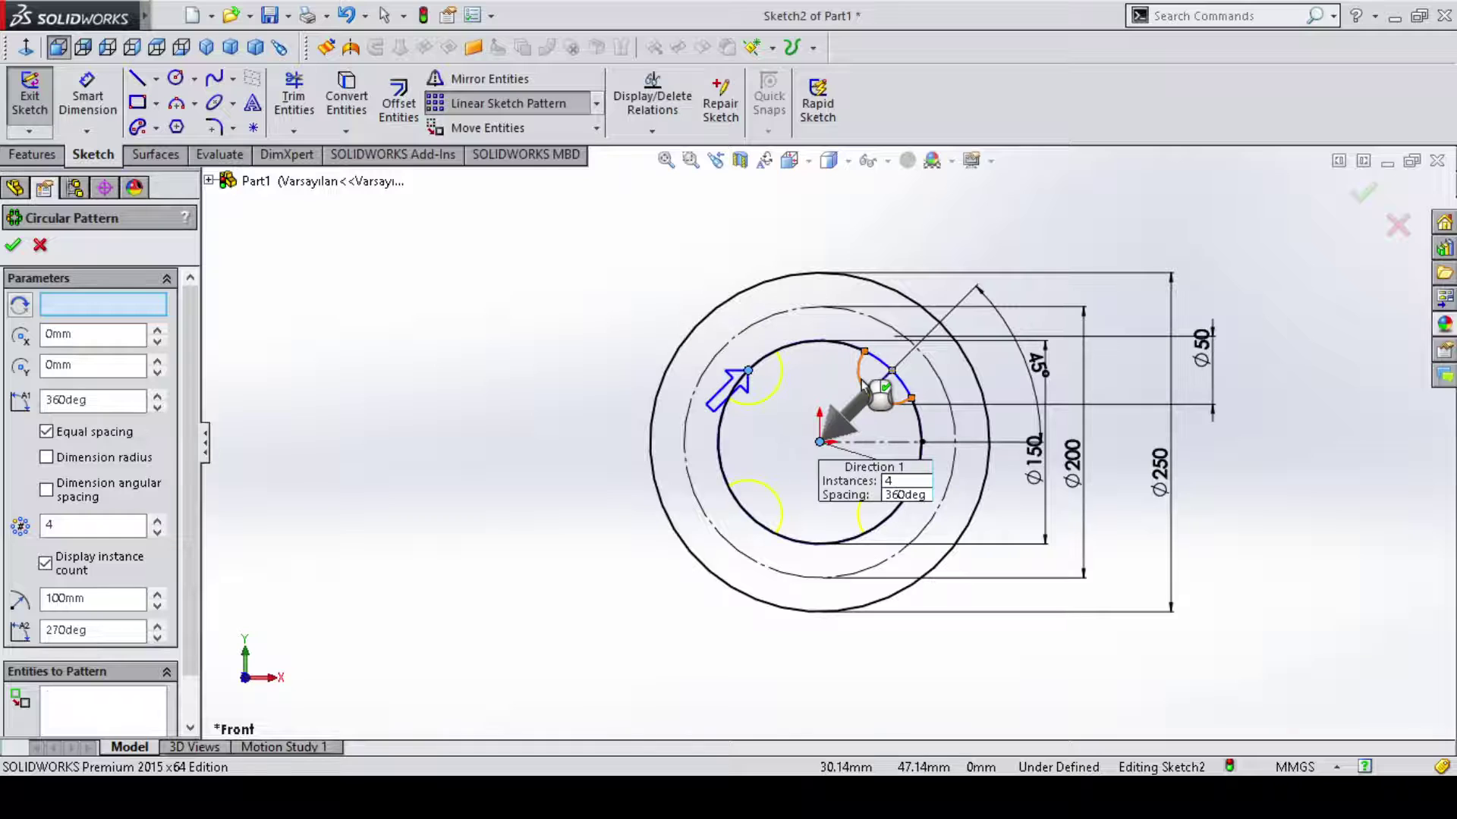
left_click(14, 247)
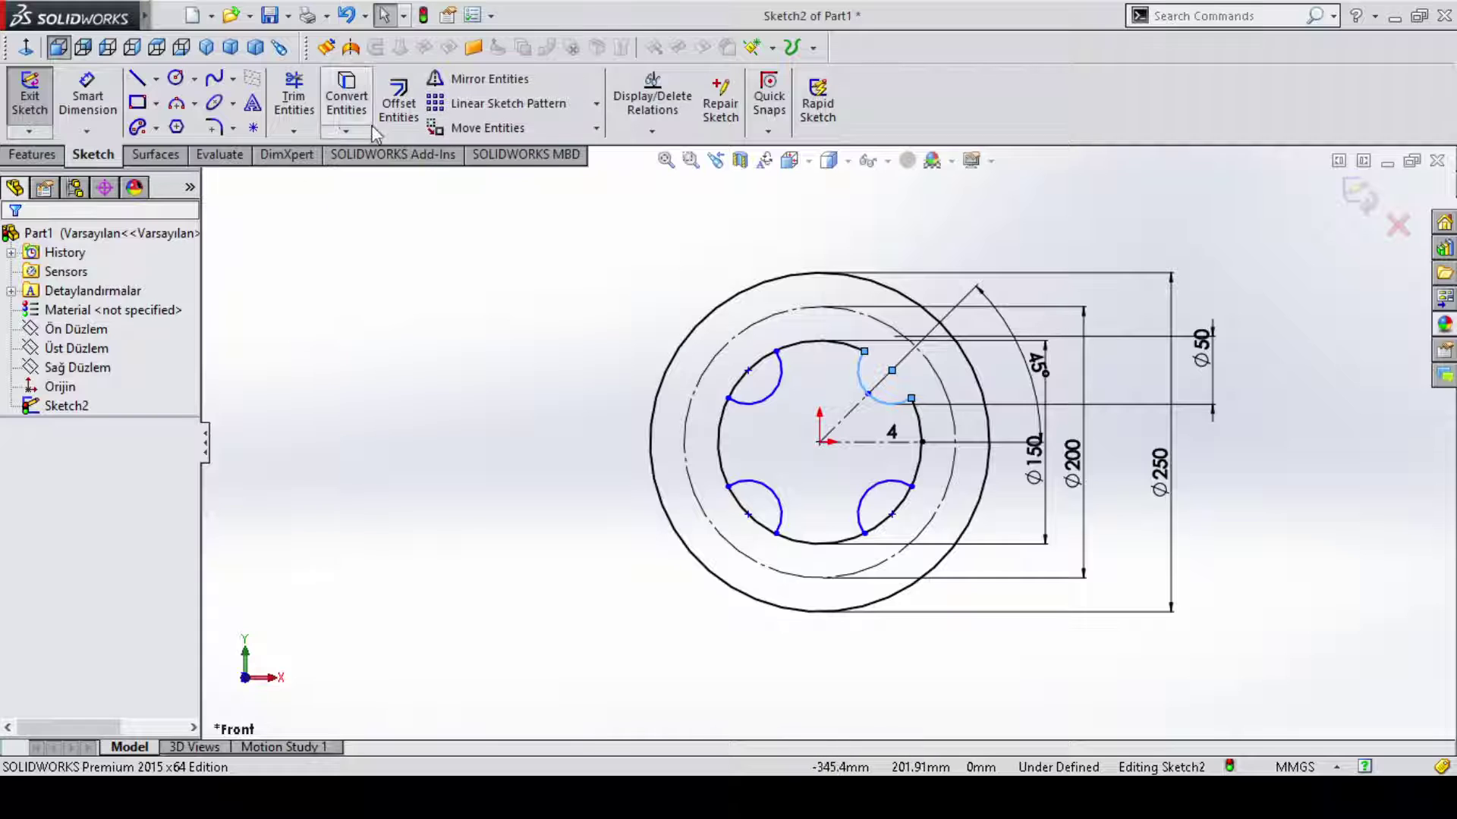
Trim the Ø150 inner circle between the four notch arcs.
left_click(294, 95)
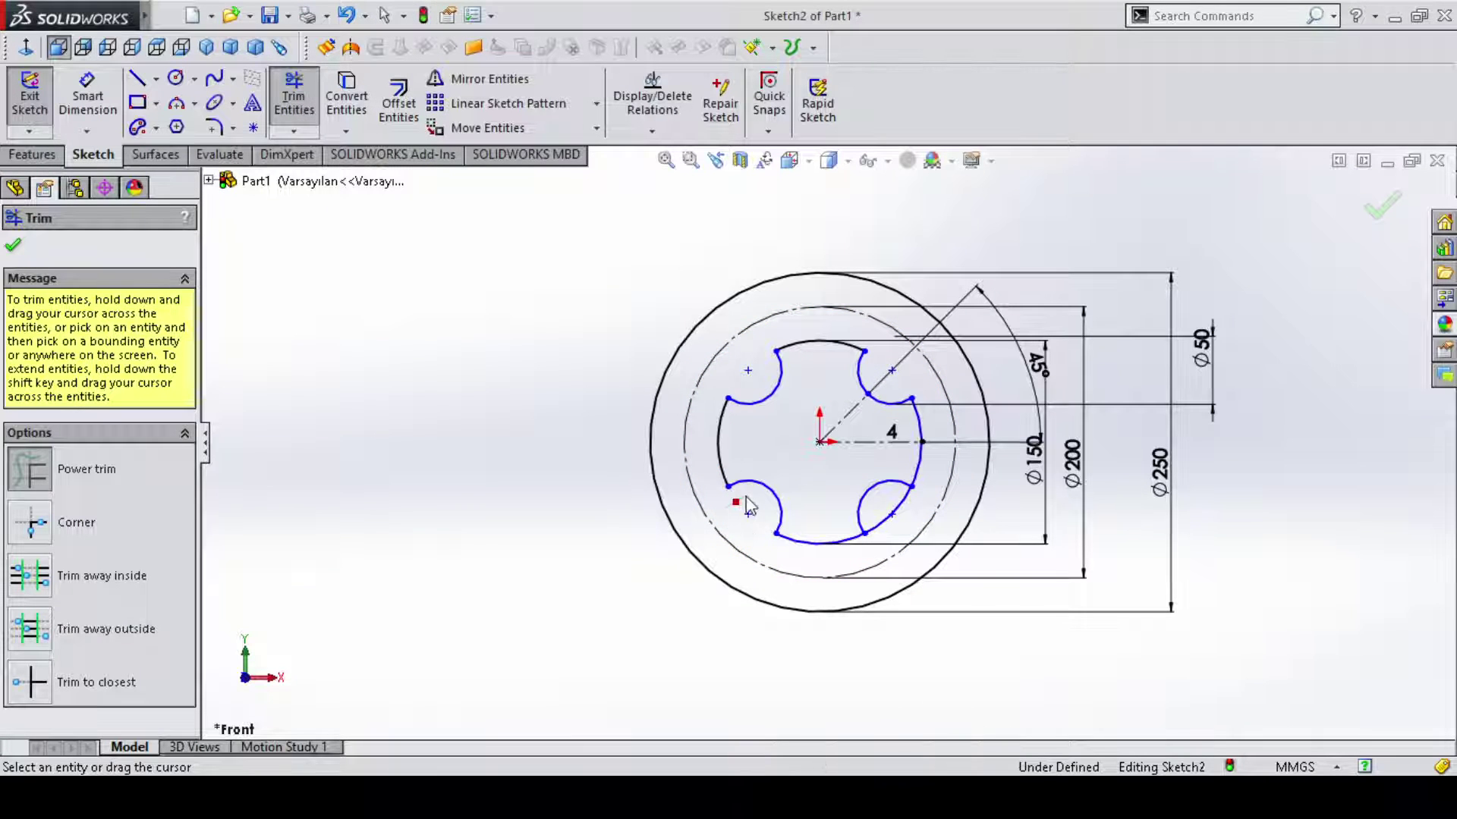
left_click(902, 503)
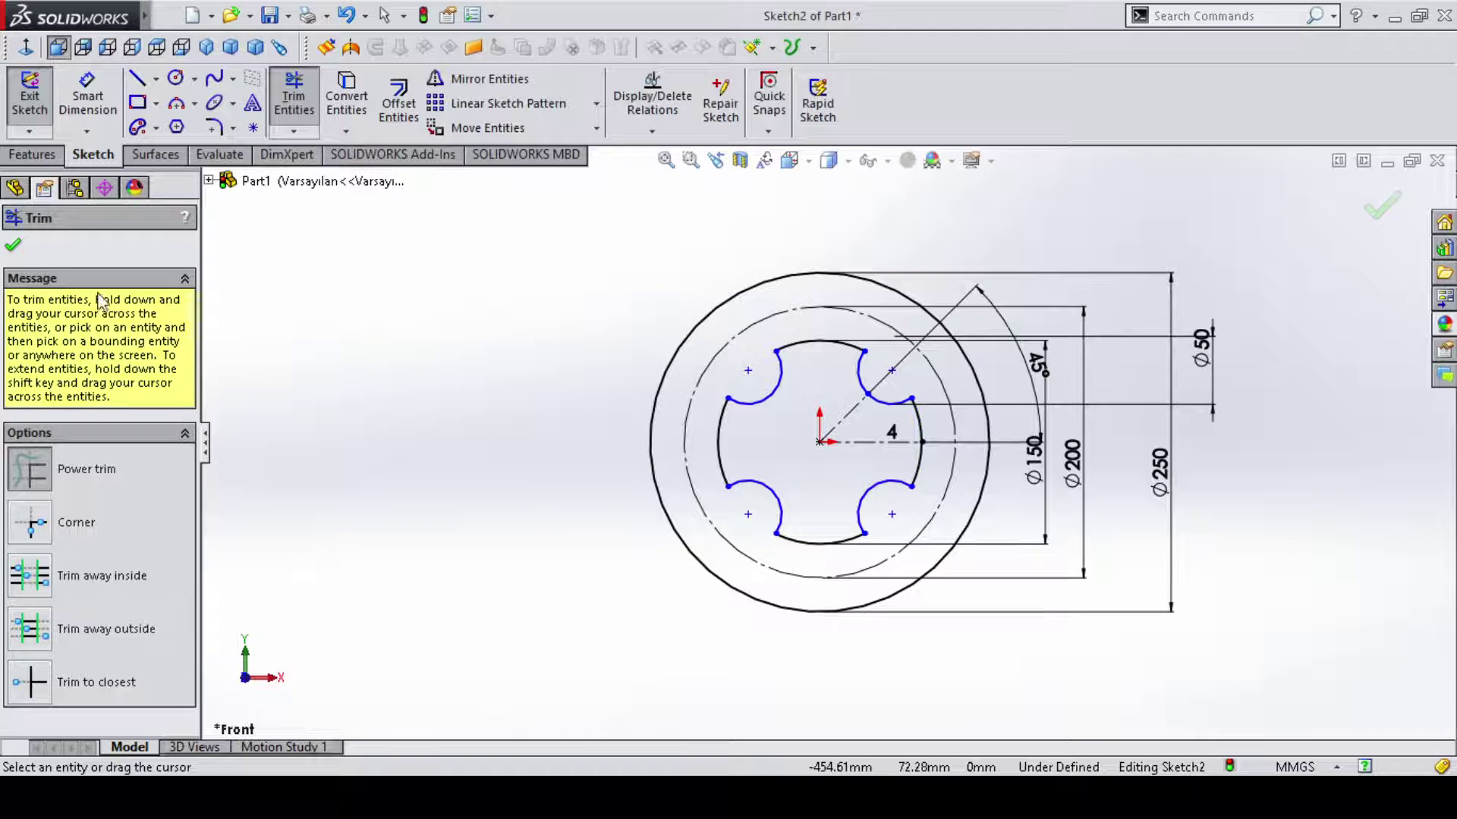
left_click(15, 245)
left_click(87, 94)
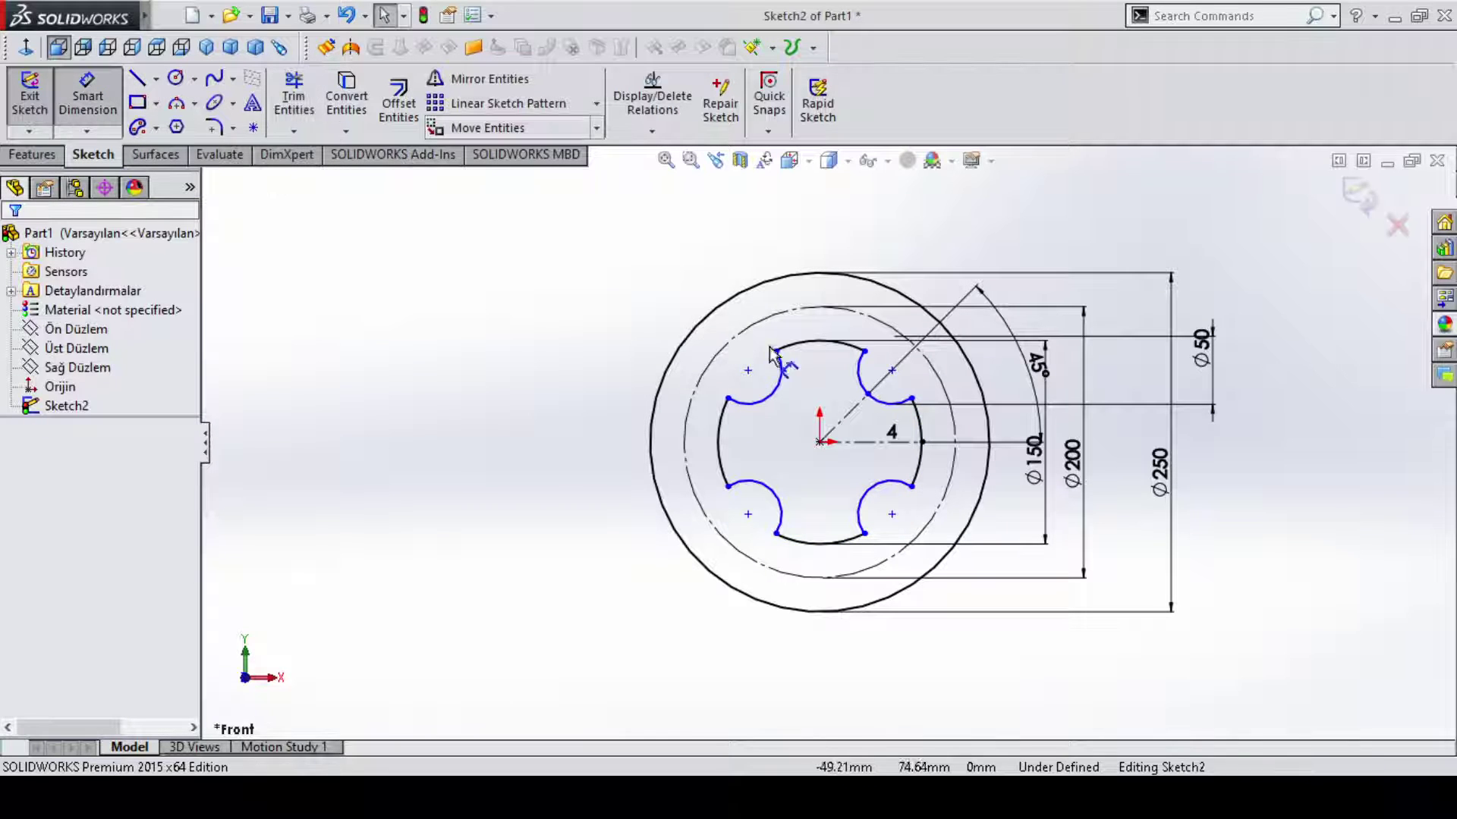
Dimension the upper-right notch centre 53,03 horizontally and 53,03 vertically from the origin.
left_click(892, 371)
left_click(819, 441)
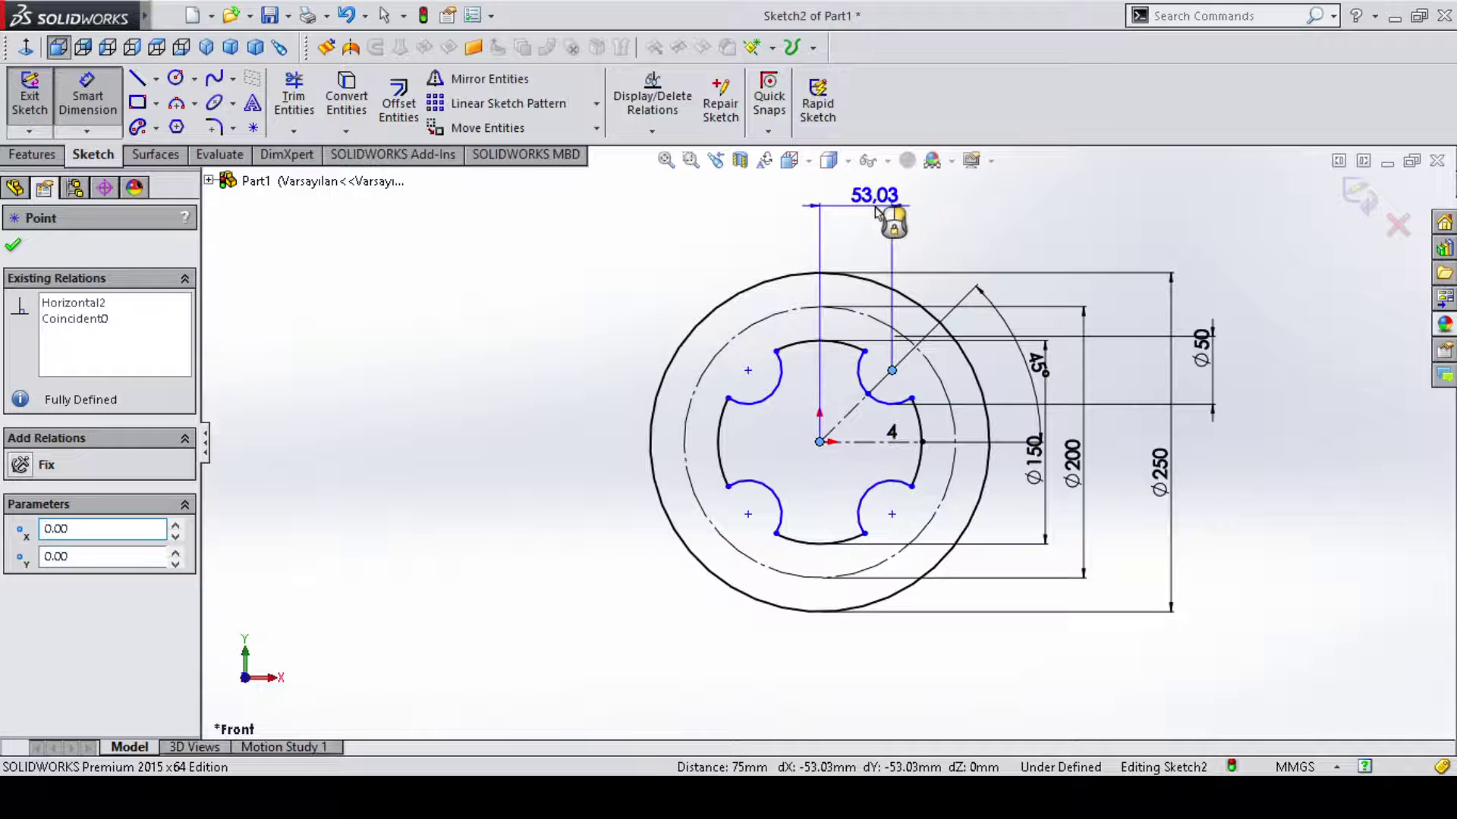
left_click(909, 208)
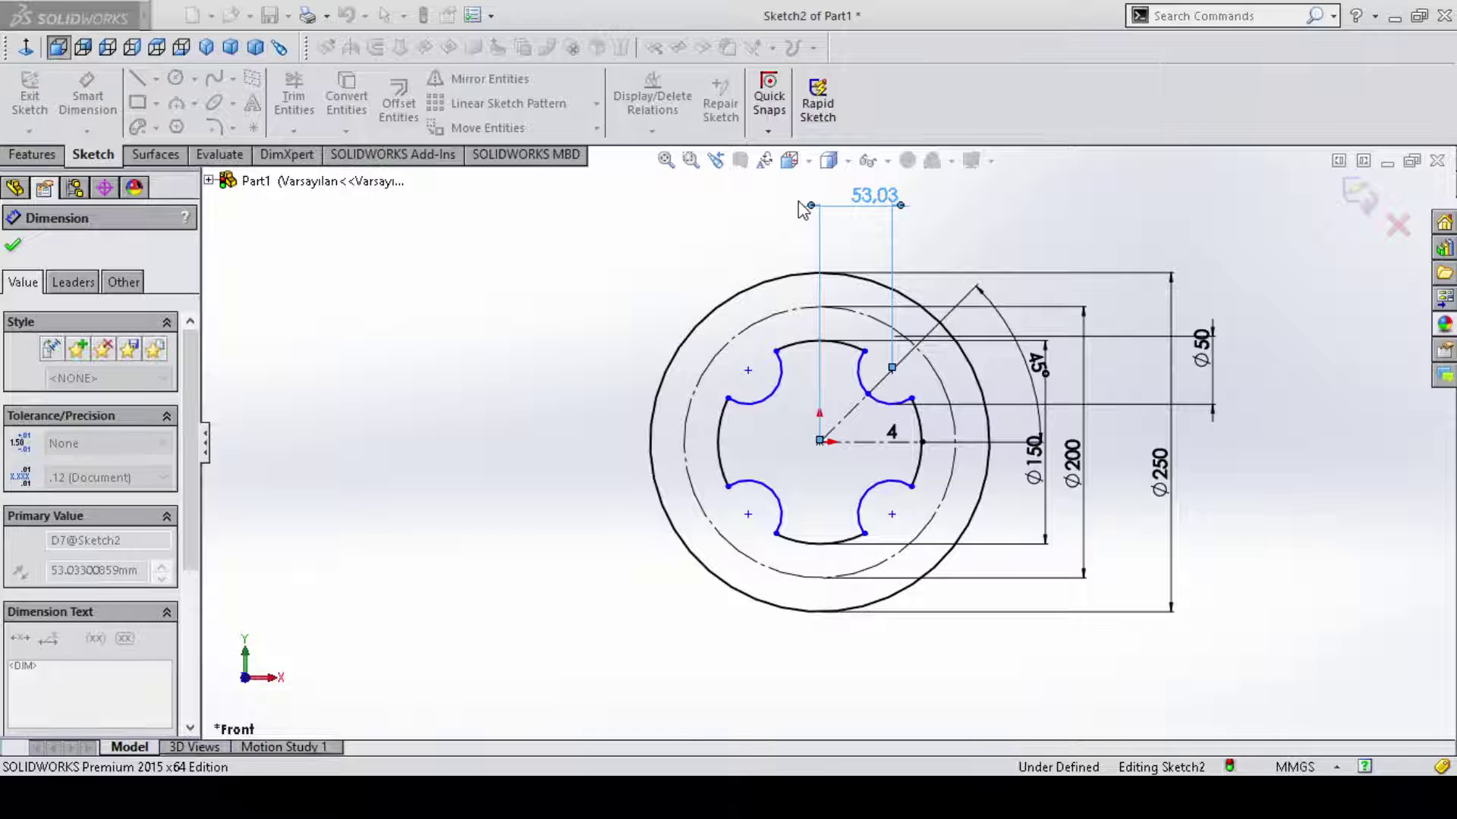
left_click(893, 369)
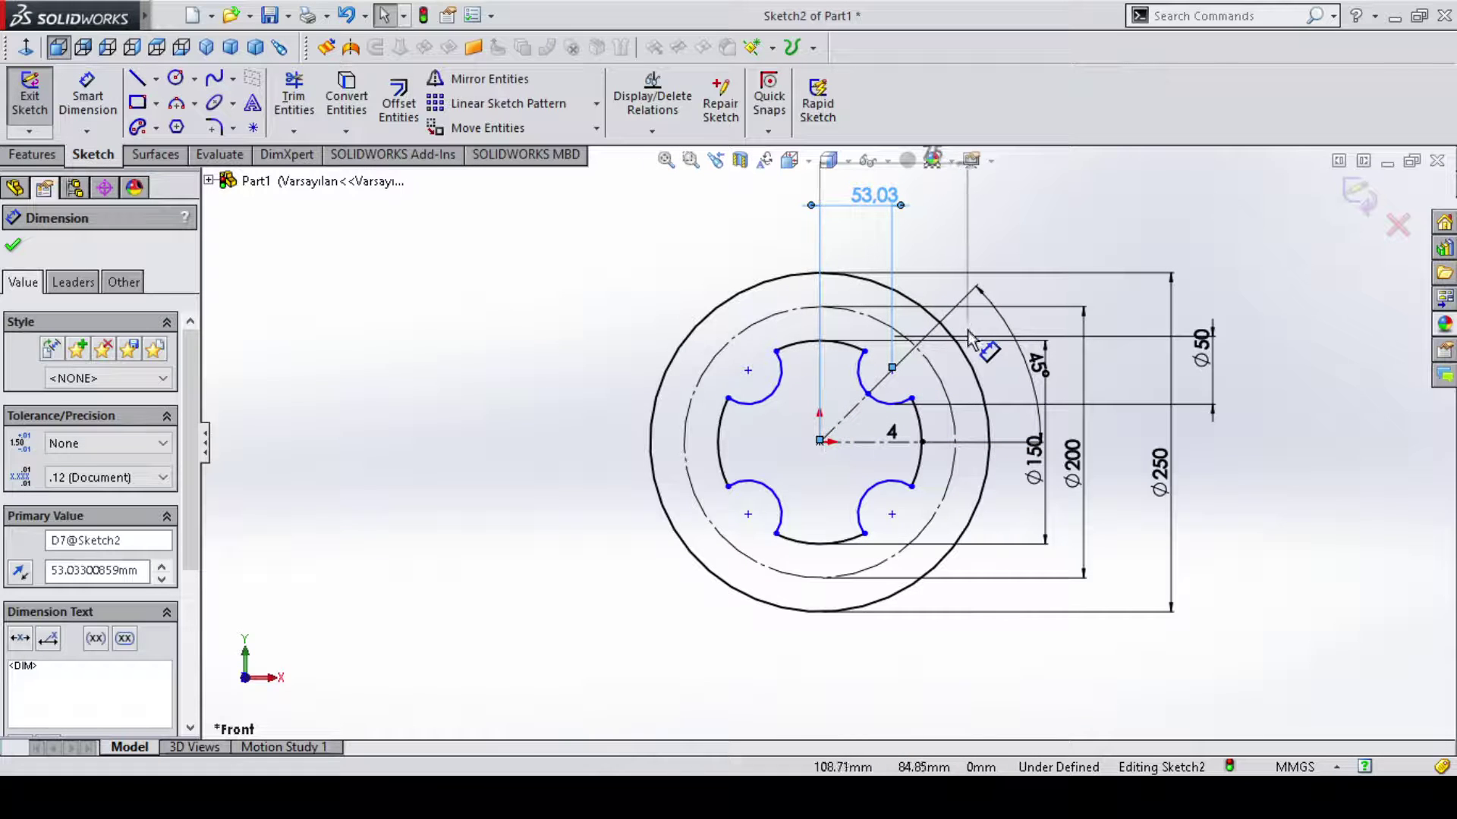
key("Escape")
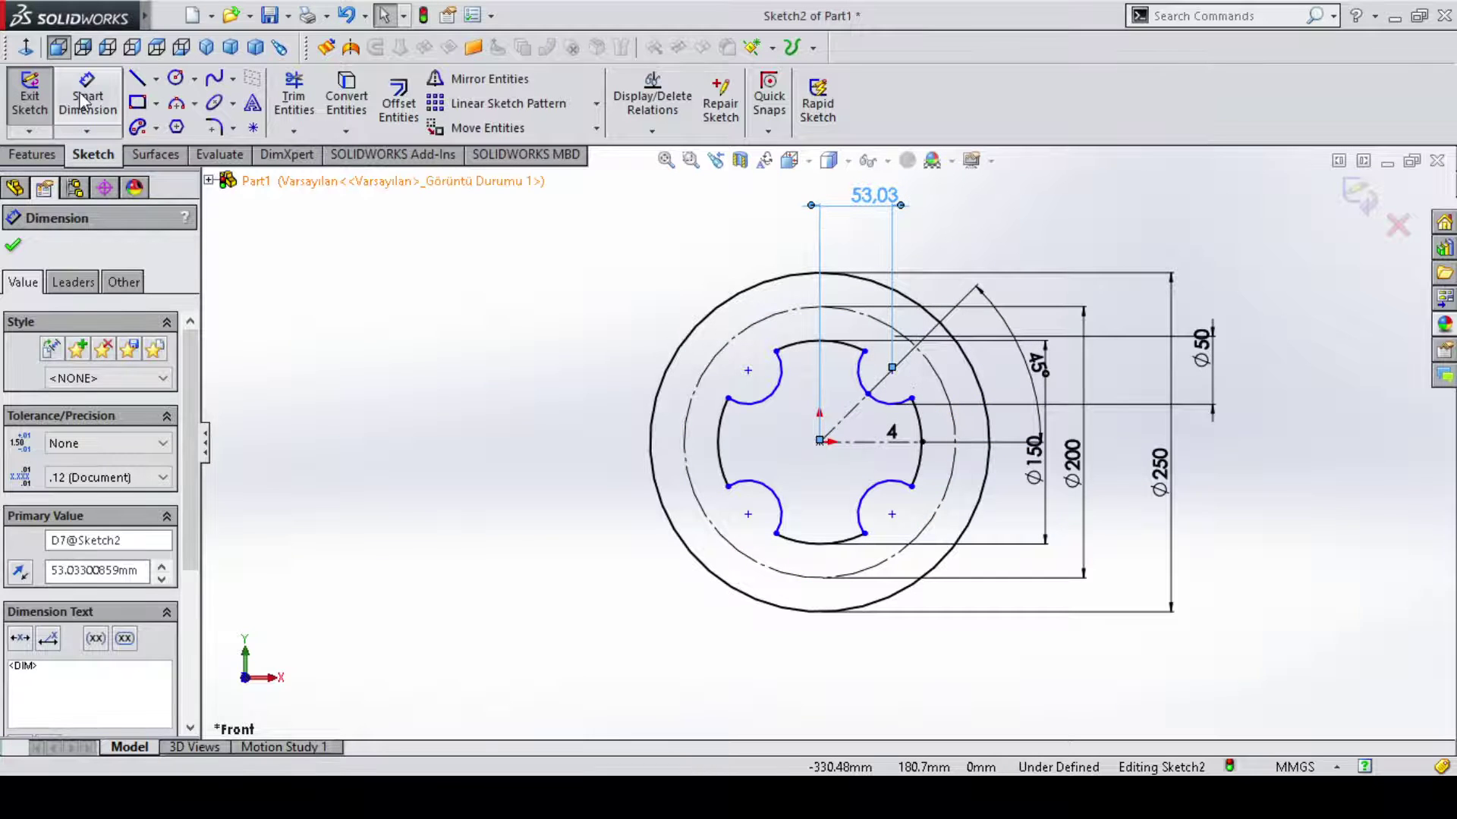
left_click(87, 95)
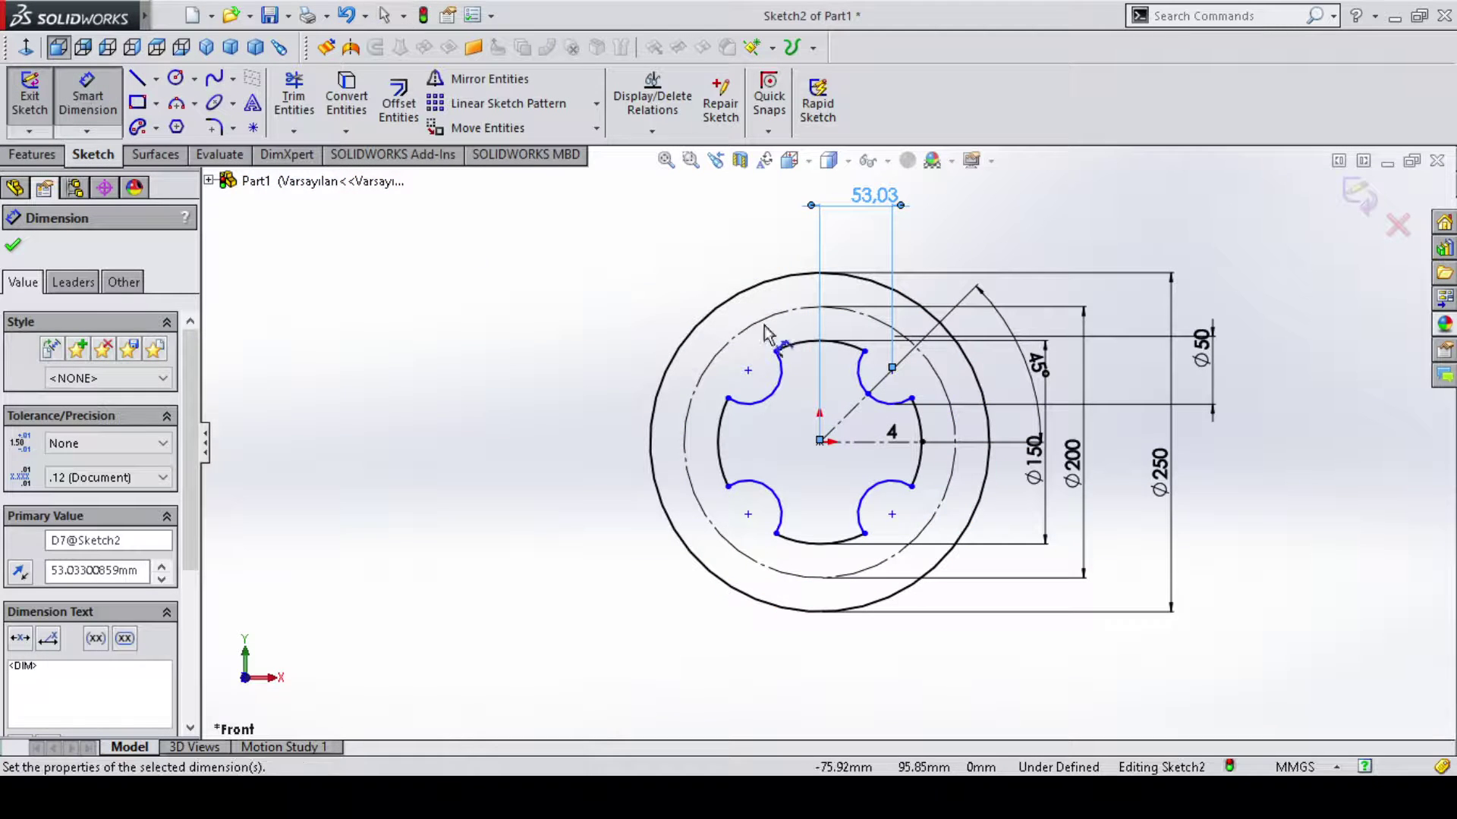
left_click(893, 371)
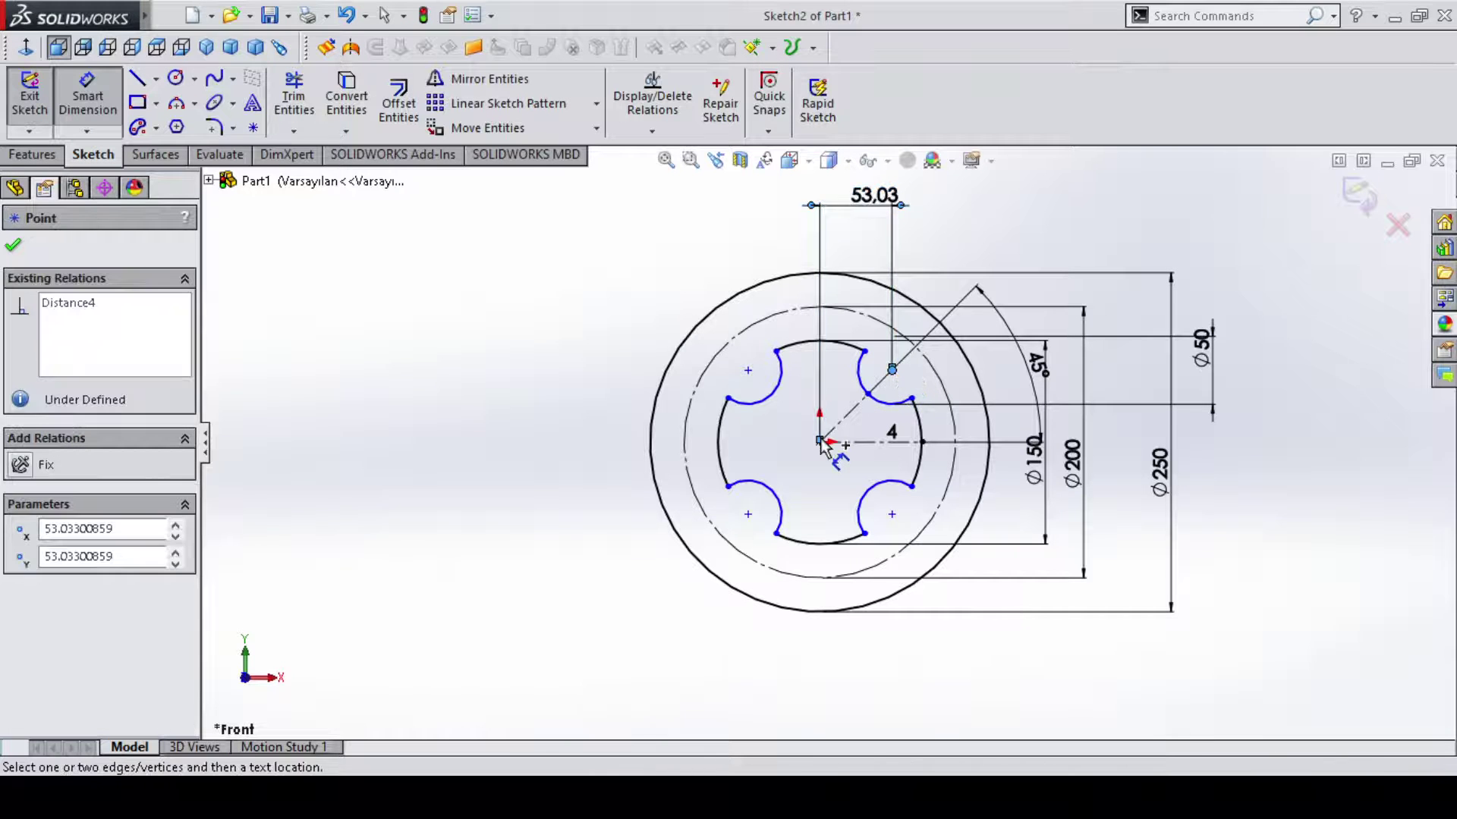
left_click(820, 442)
left_click(1266, 421)
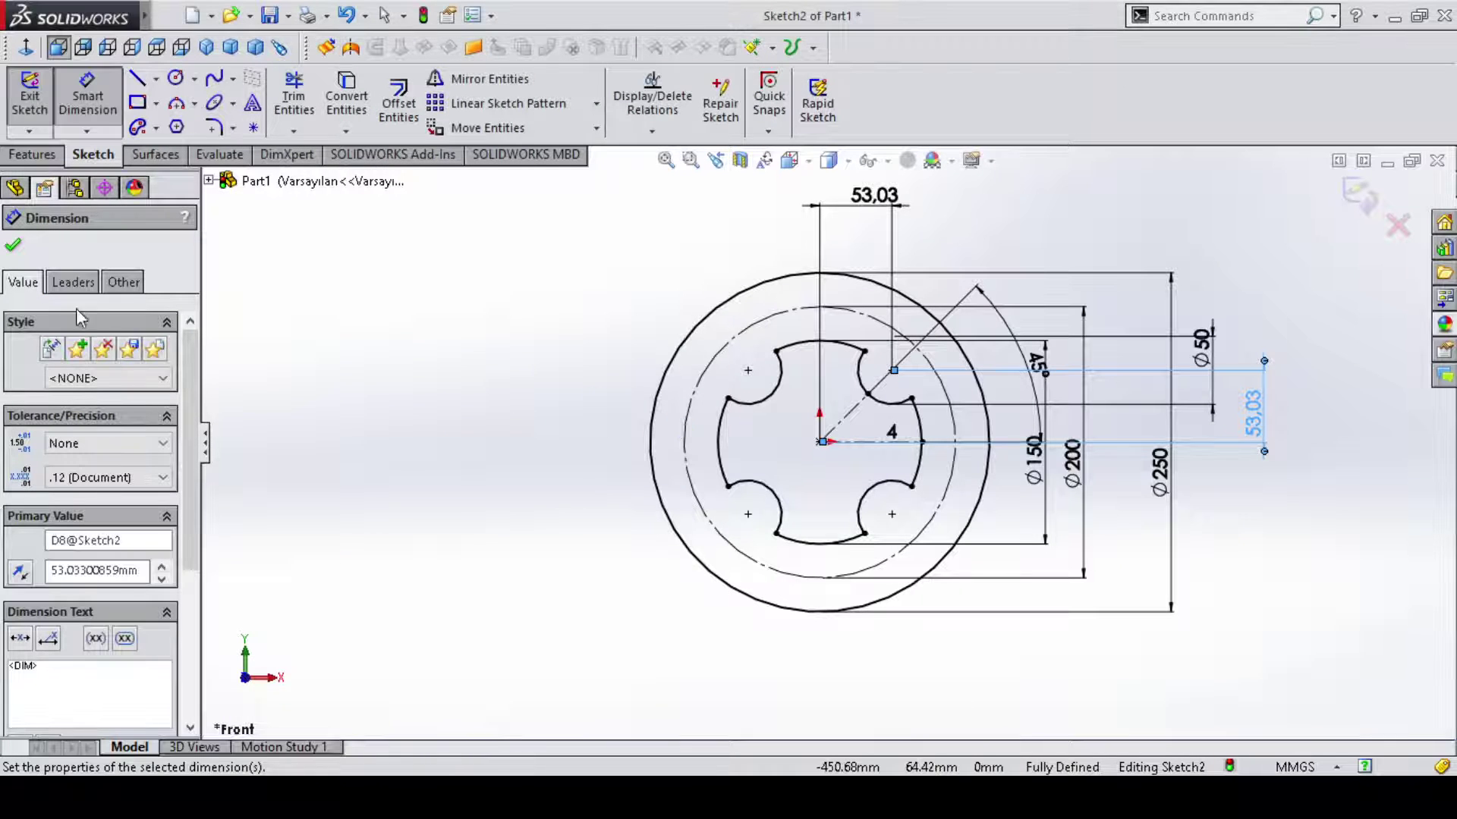
left_click(11, 248)
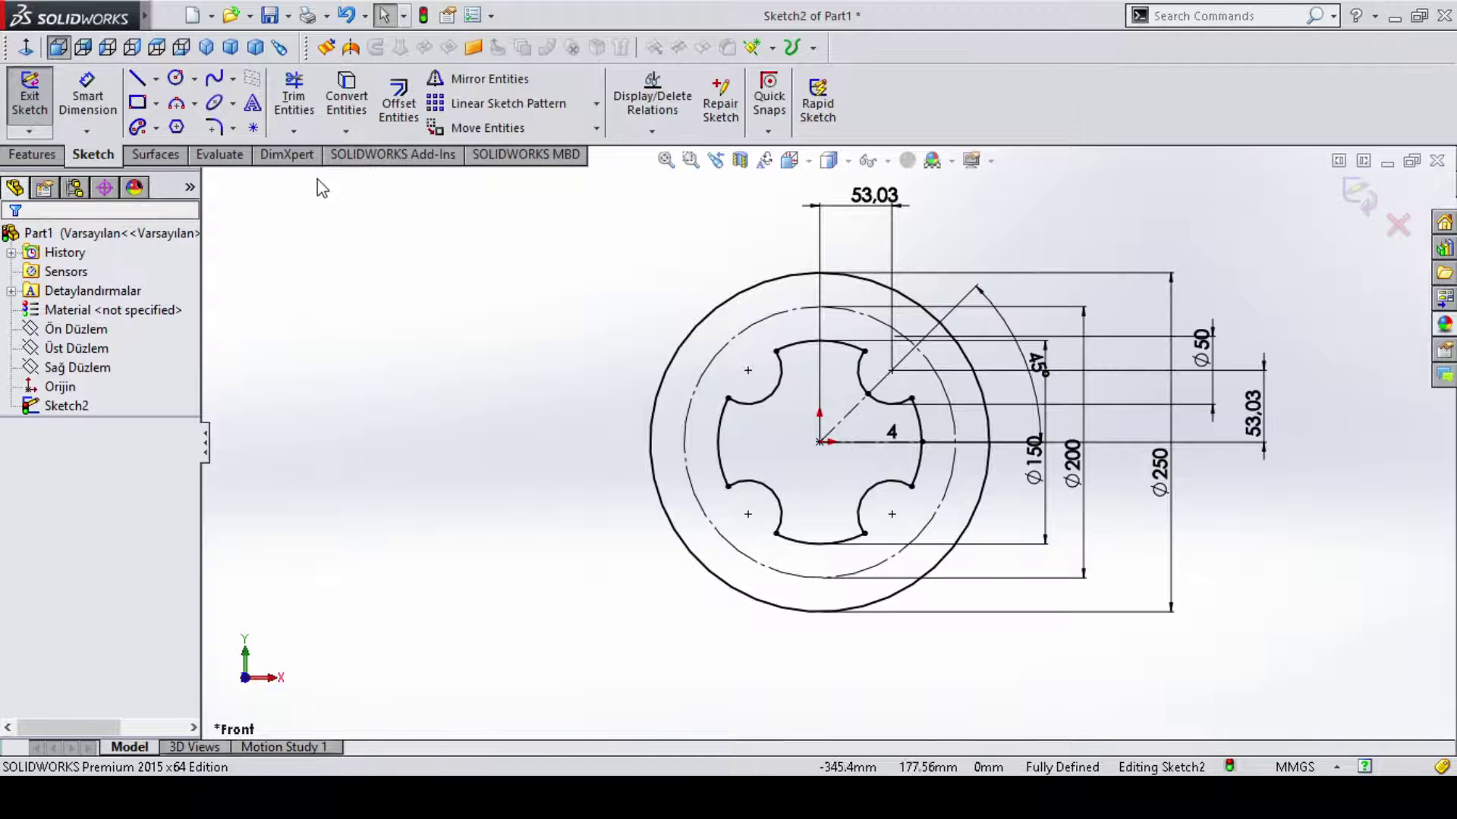
Draw a centerpoint arc slot around the origin along the top of the Ø200 circle.
left_click(156, 127)
left_click(183, 189)
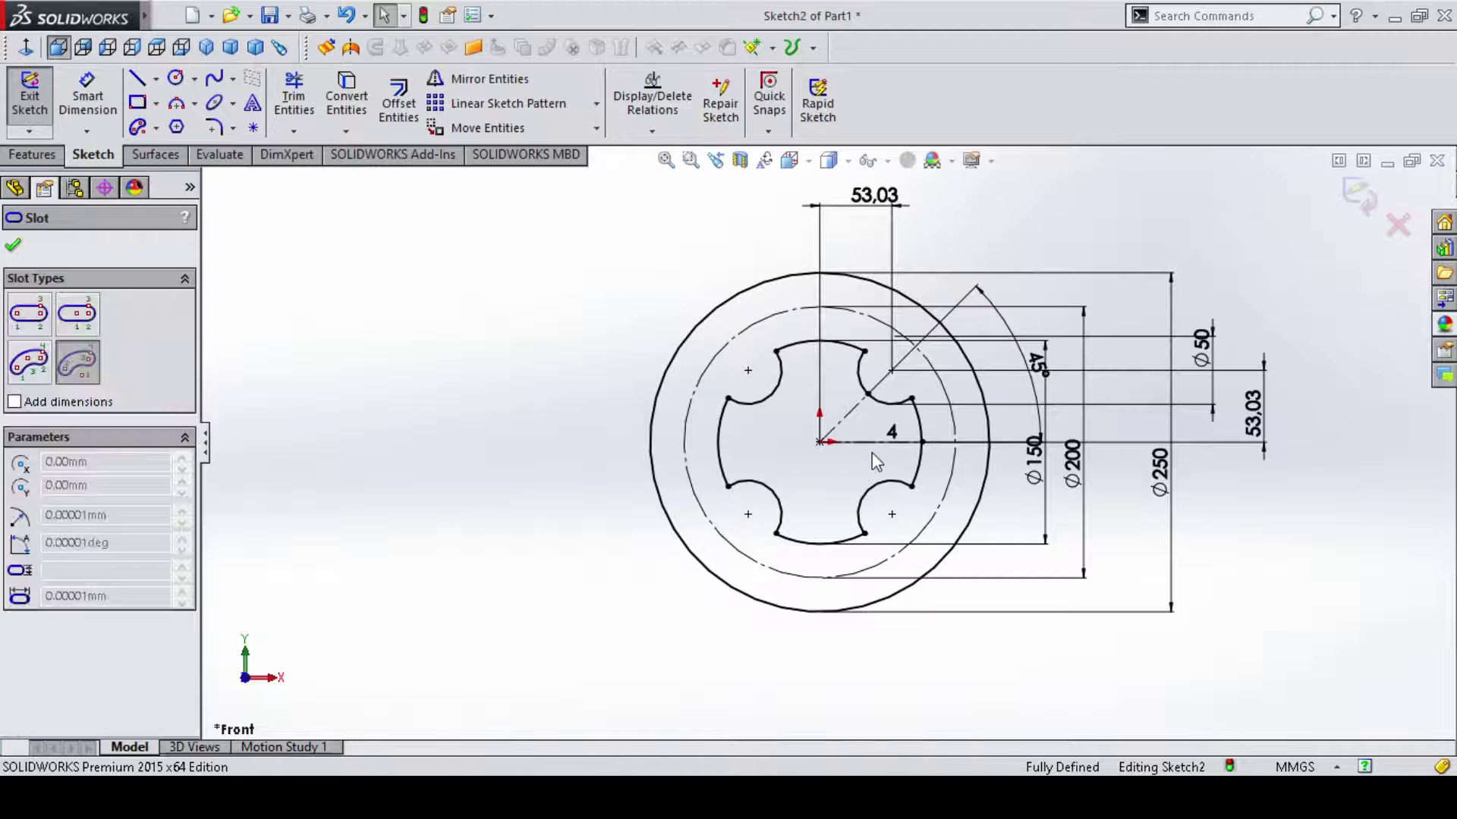
left_click(819, 443)
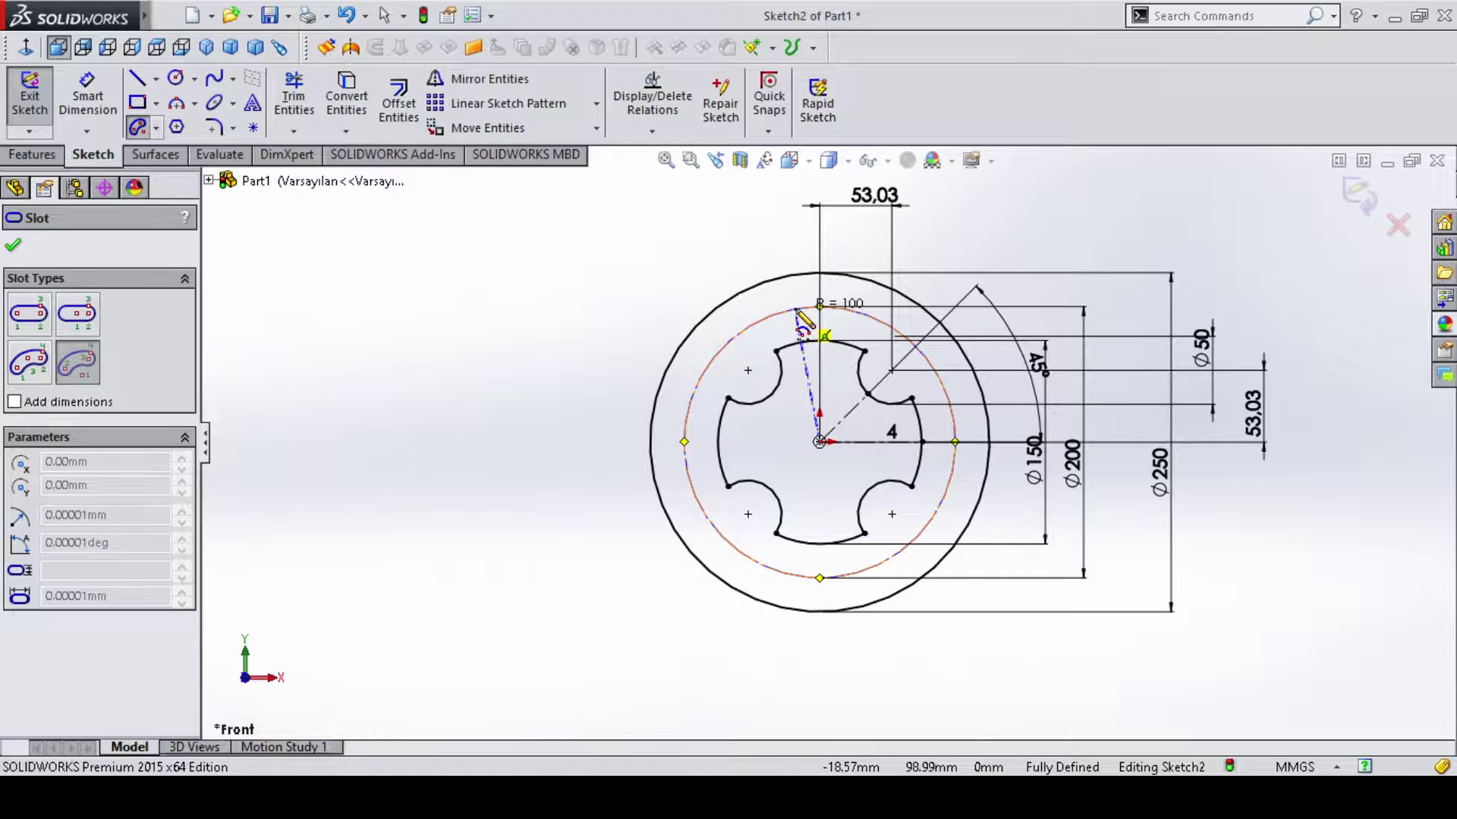
left_click(819, 306)
left_click(851, 311)
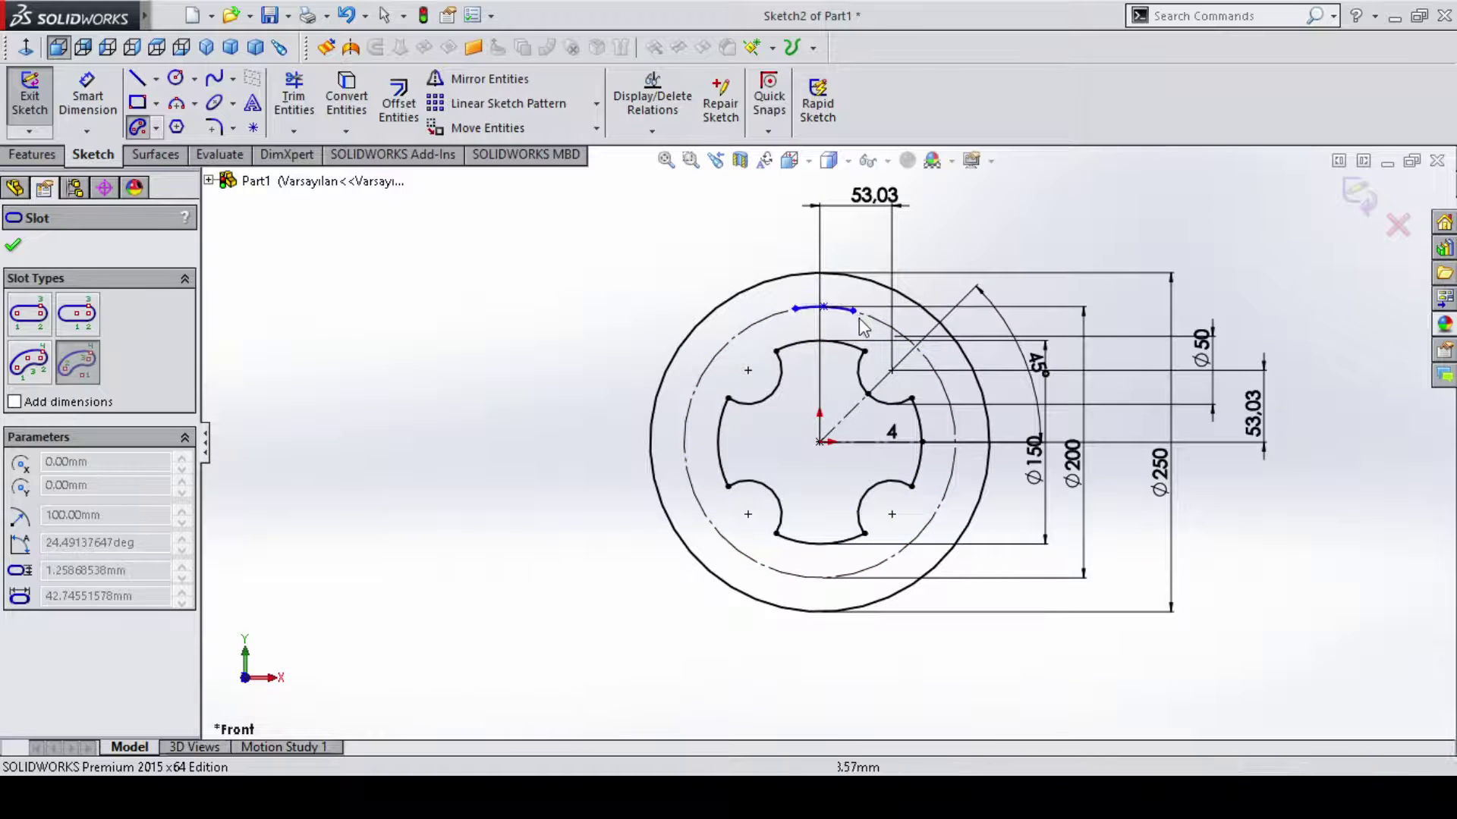
left_click(857, 335)
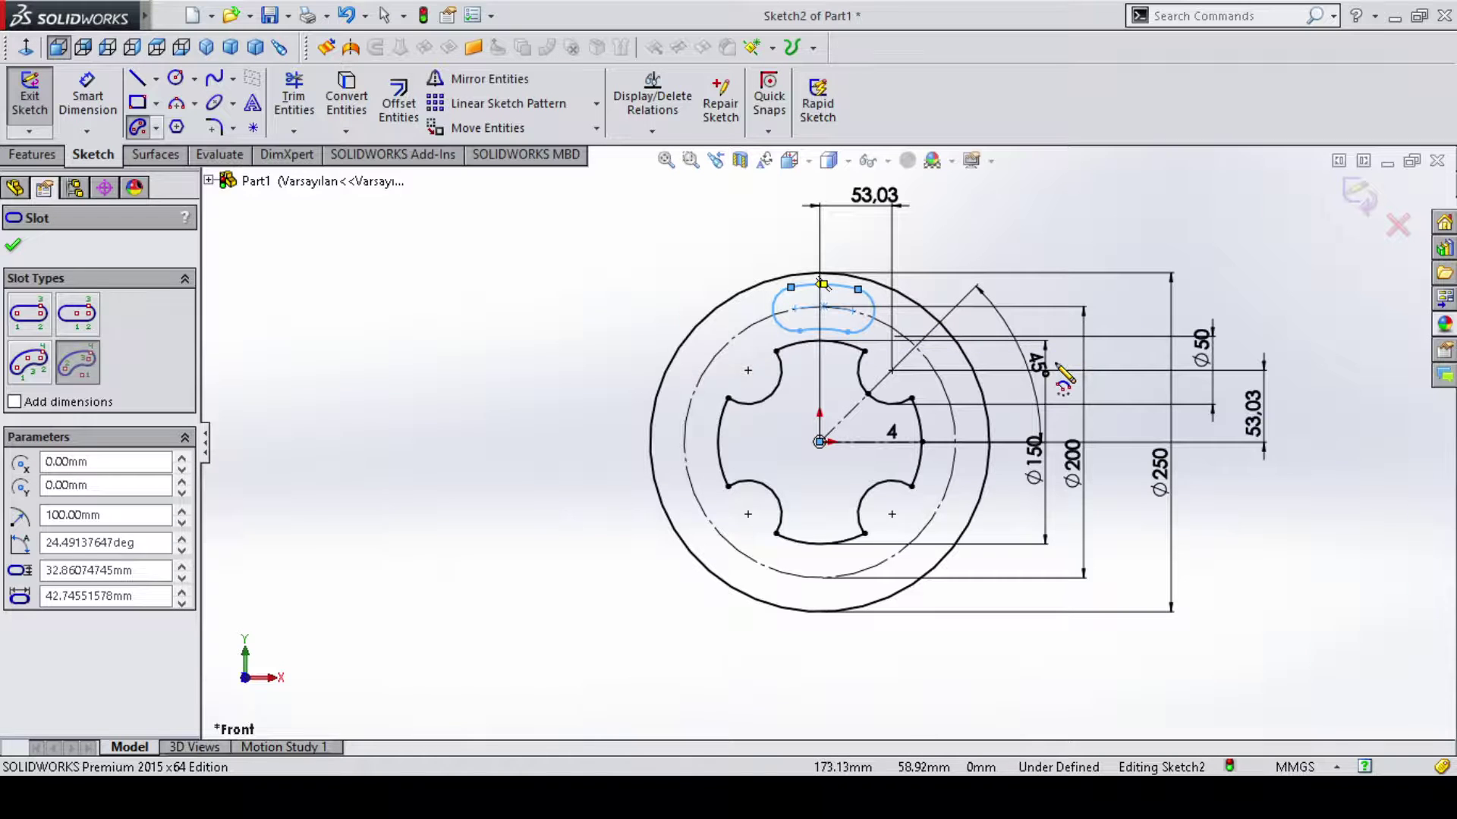
key("Escape")
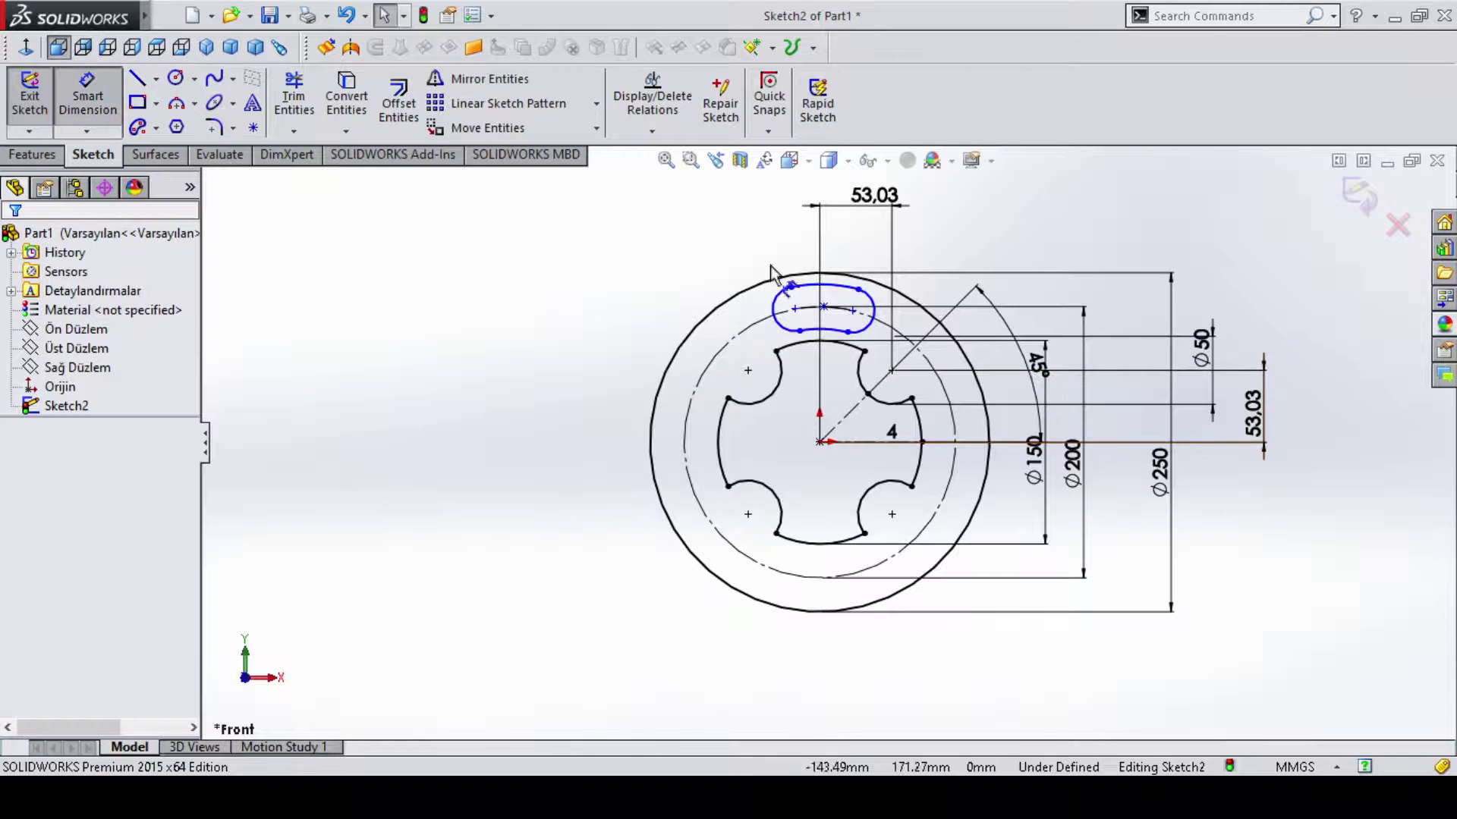
Dimension the slot's end radius R10 and its length 60.
left_click(634, 264)
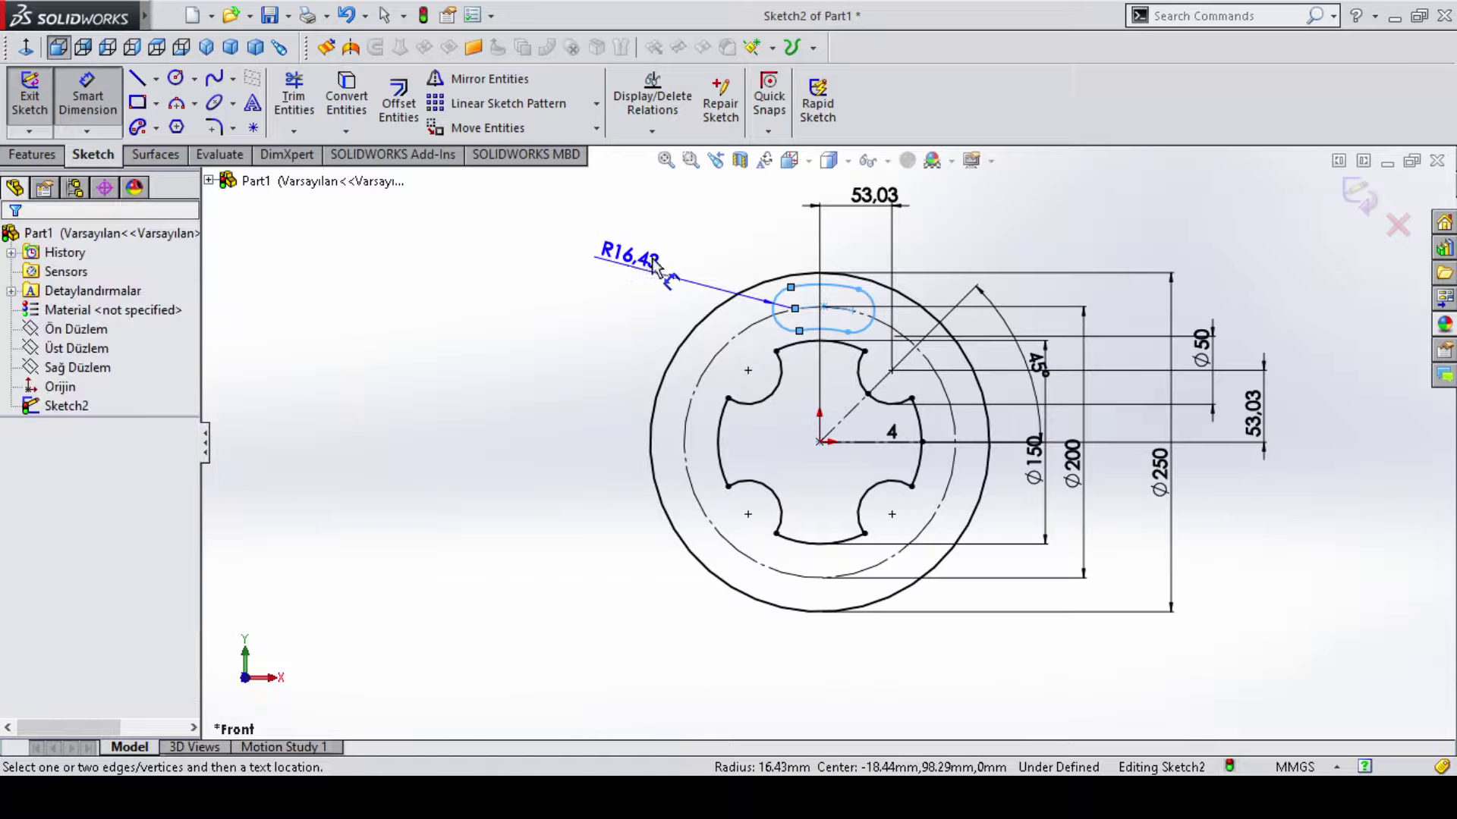
left_click(827, 282)
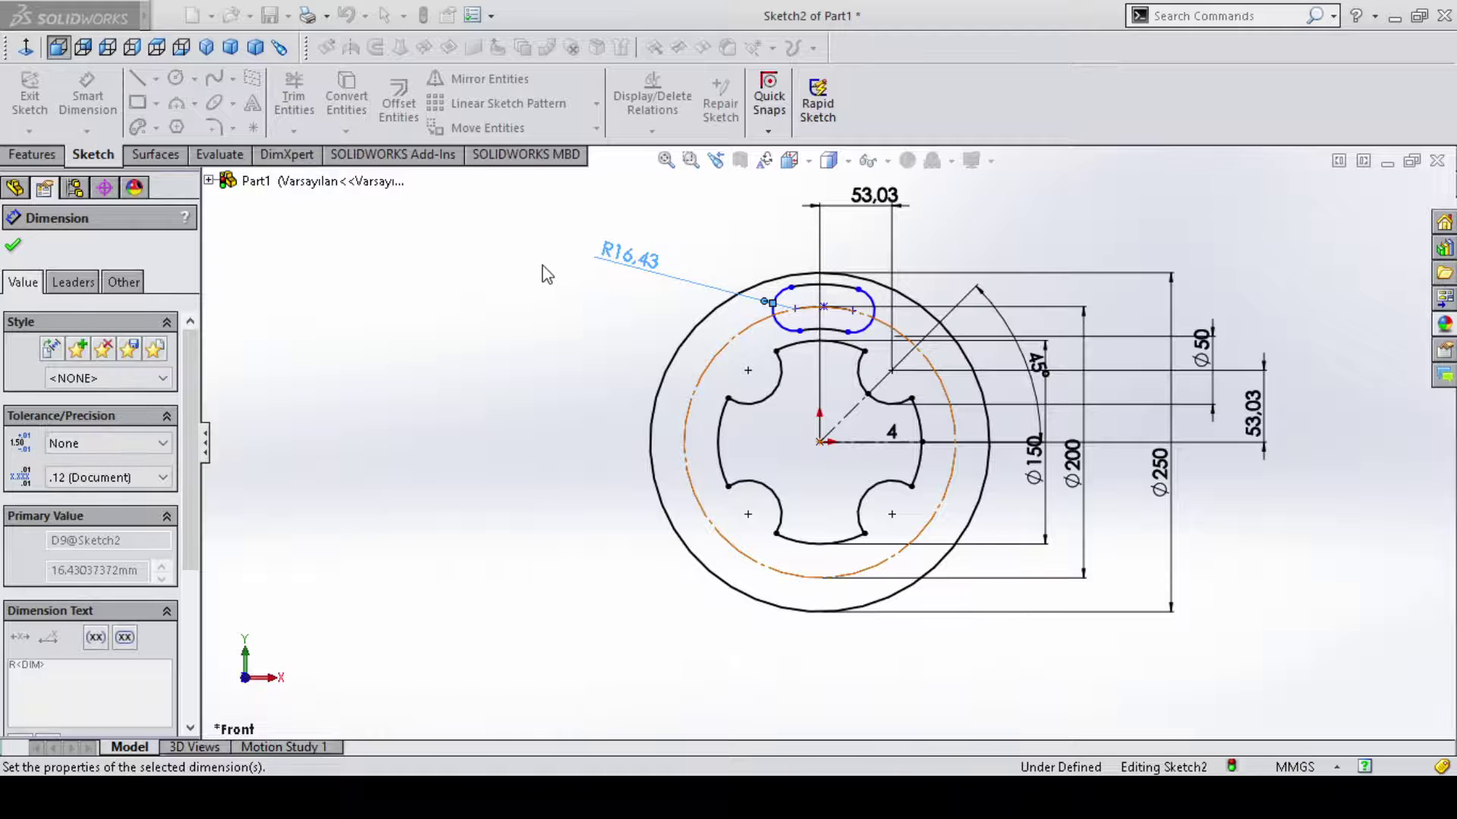
type("10")
key("Return")
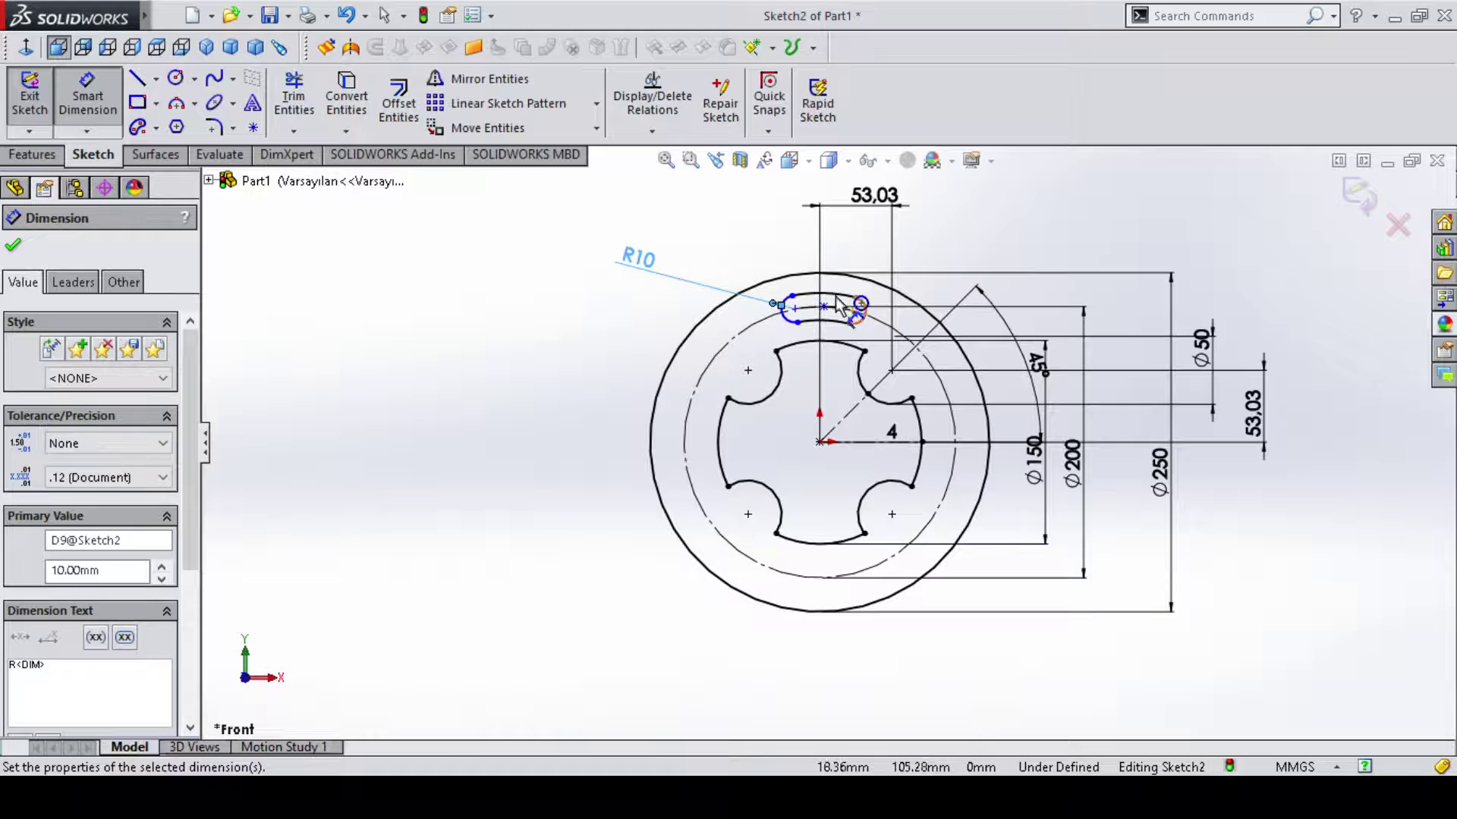
scroll(803, 305, "down", 1)
scroll(802, 318, "down", 1)
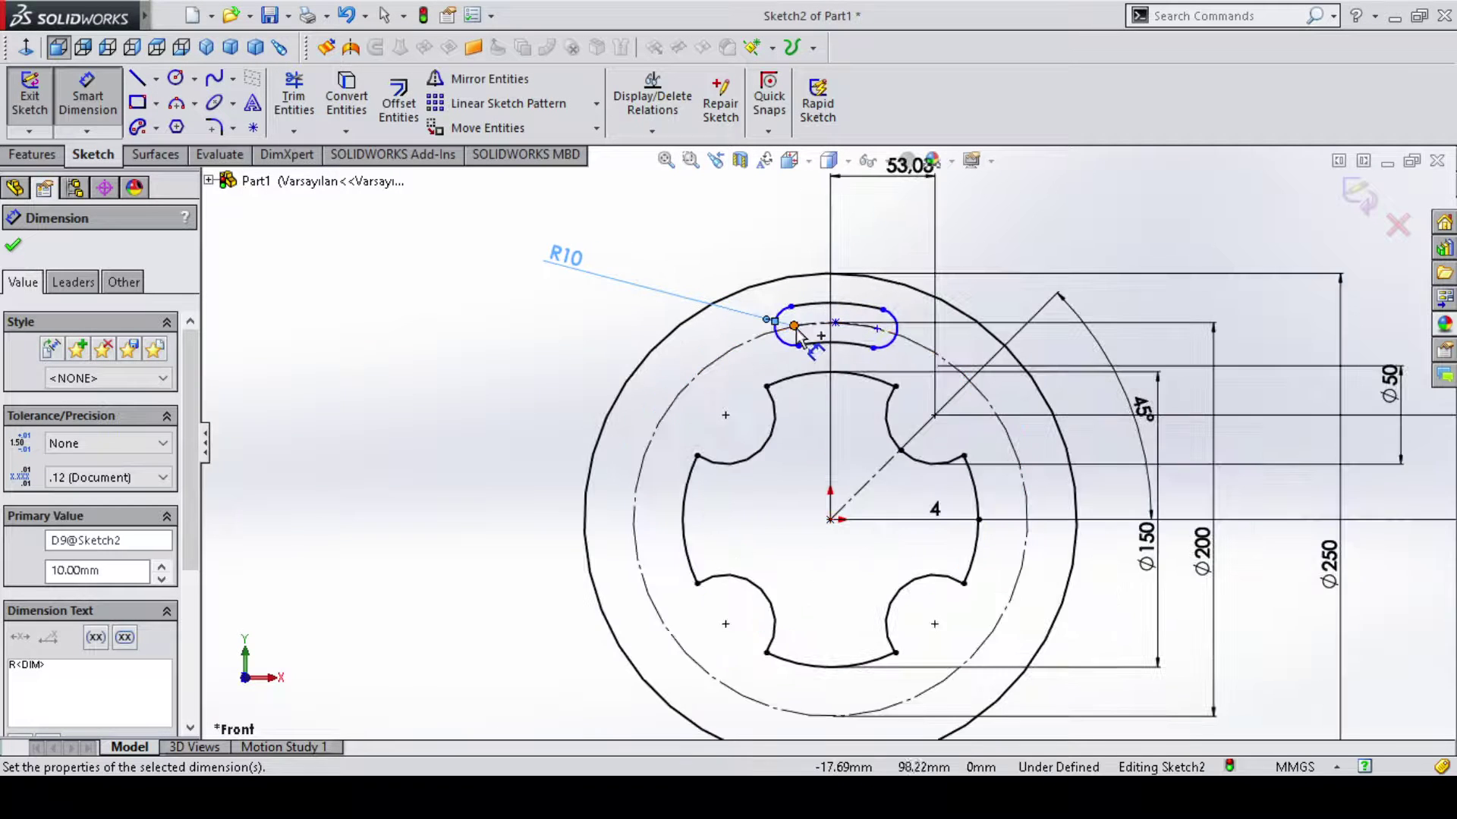
left_click(877, 334)
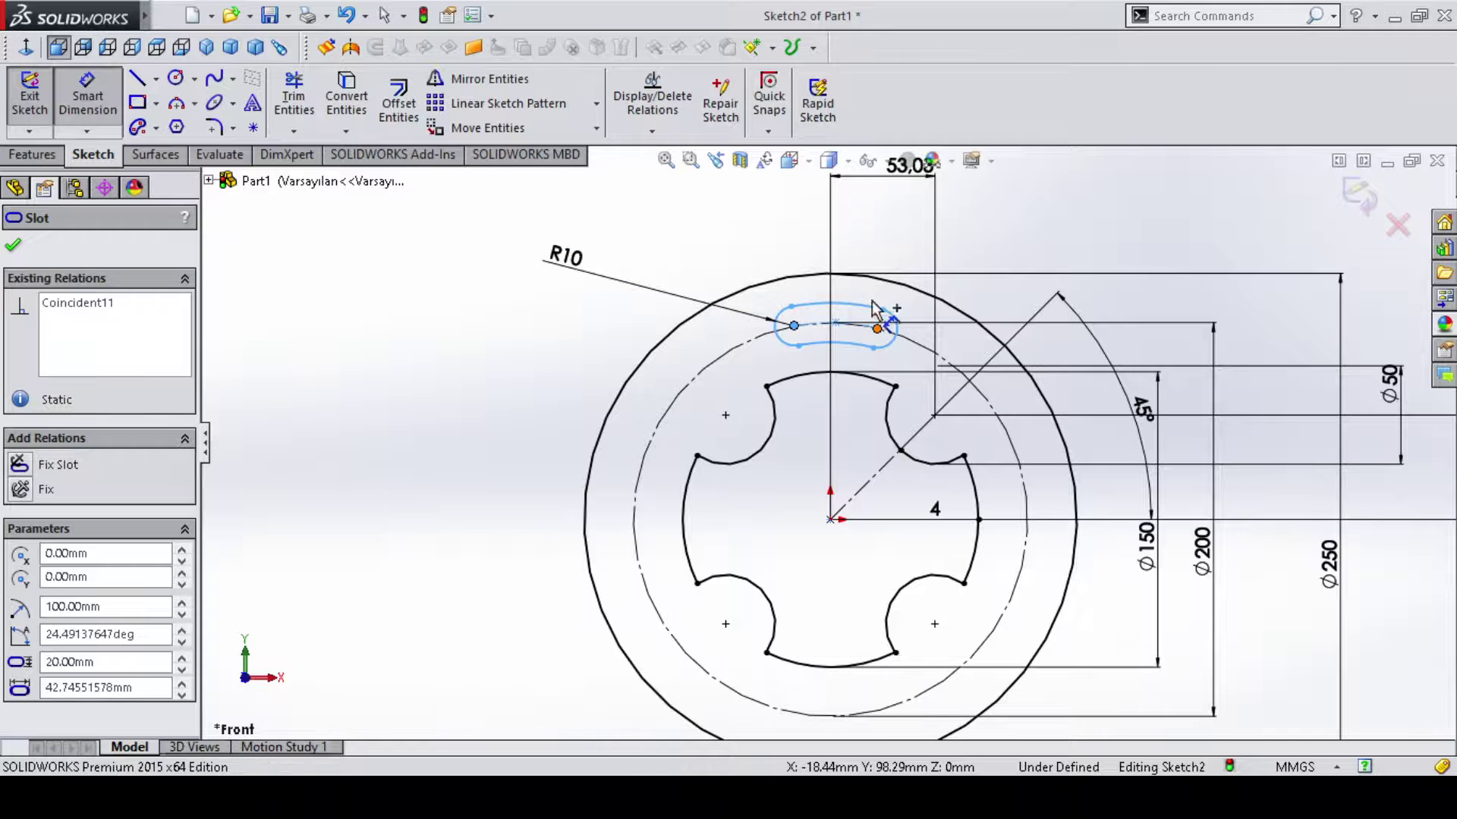
left_click(872, 231)
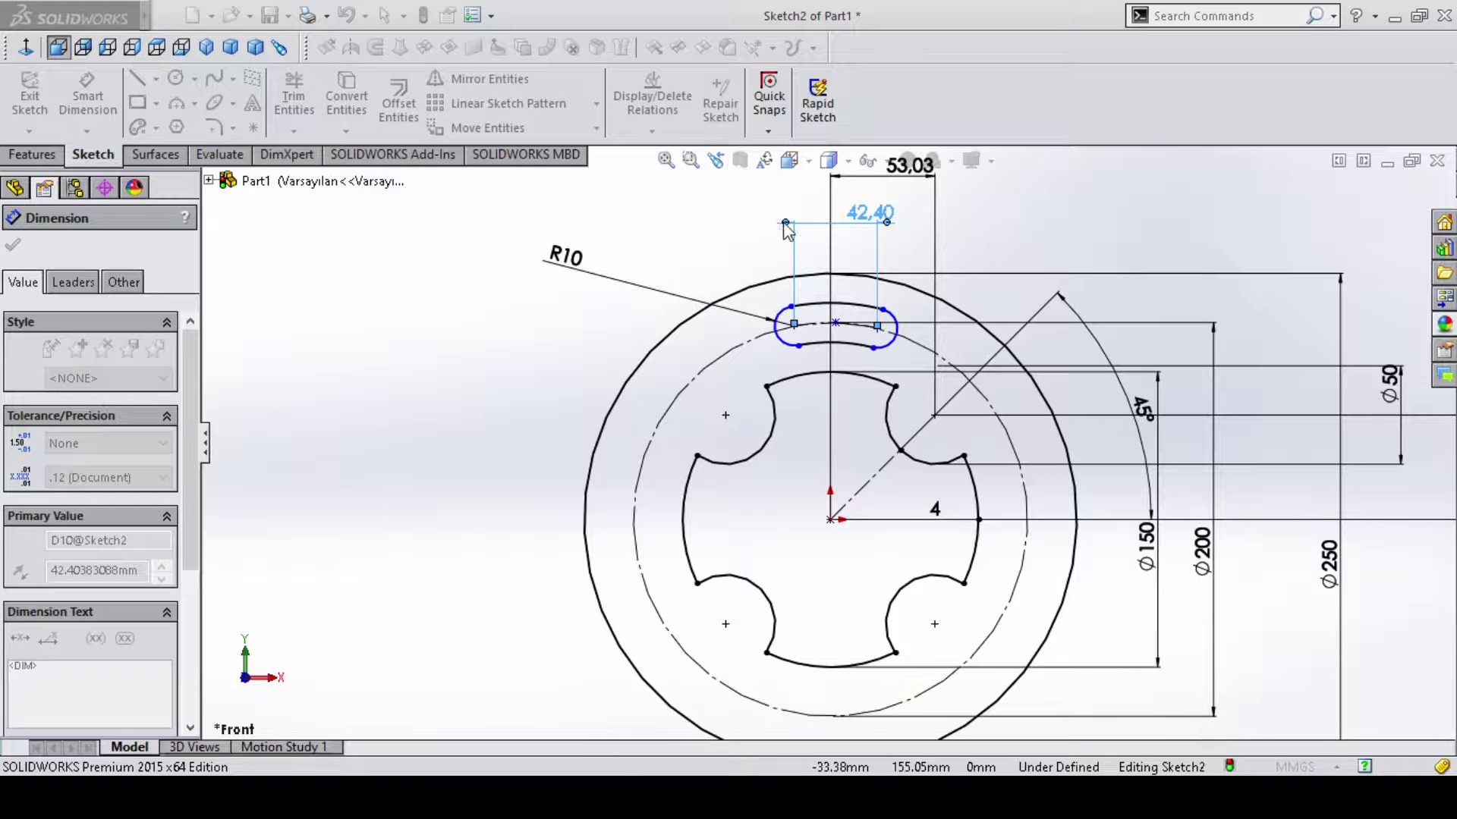
type("60")
key("Return")
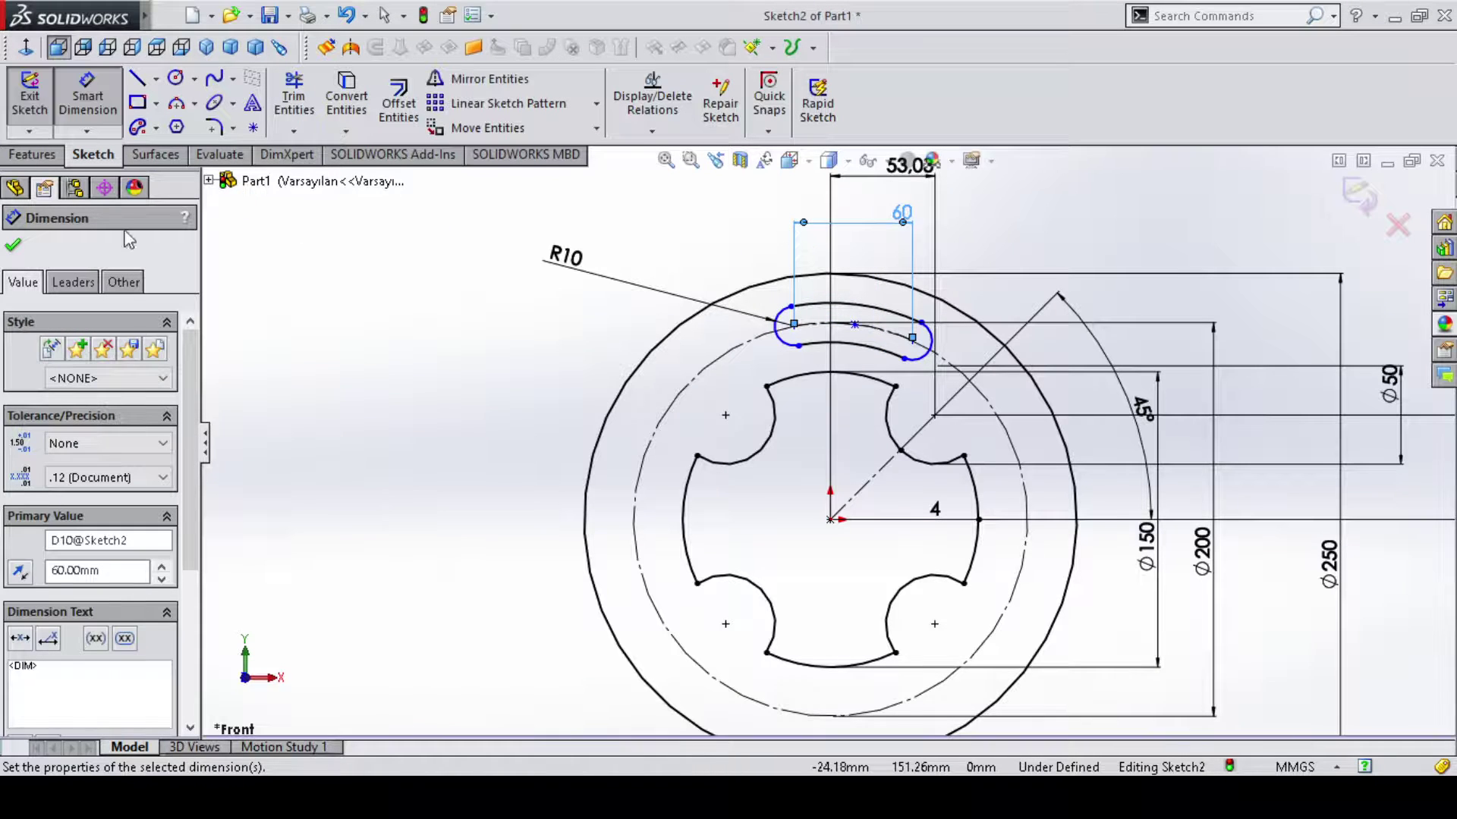
left_click(13, 244)
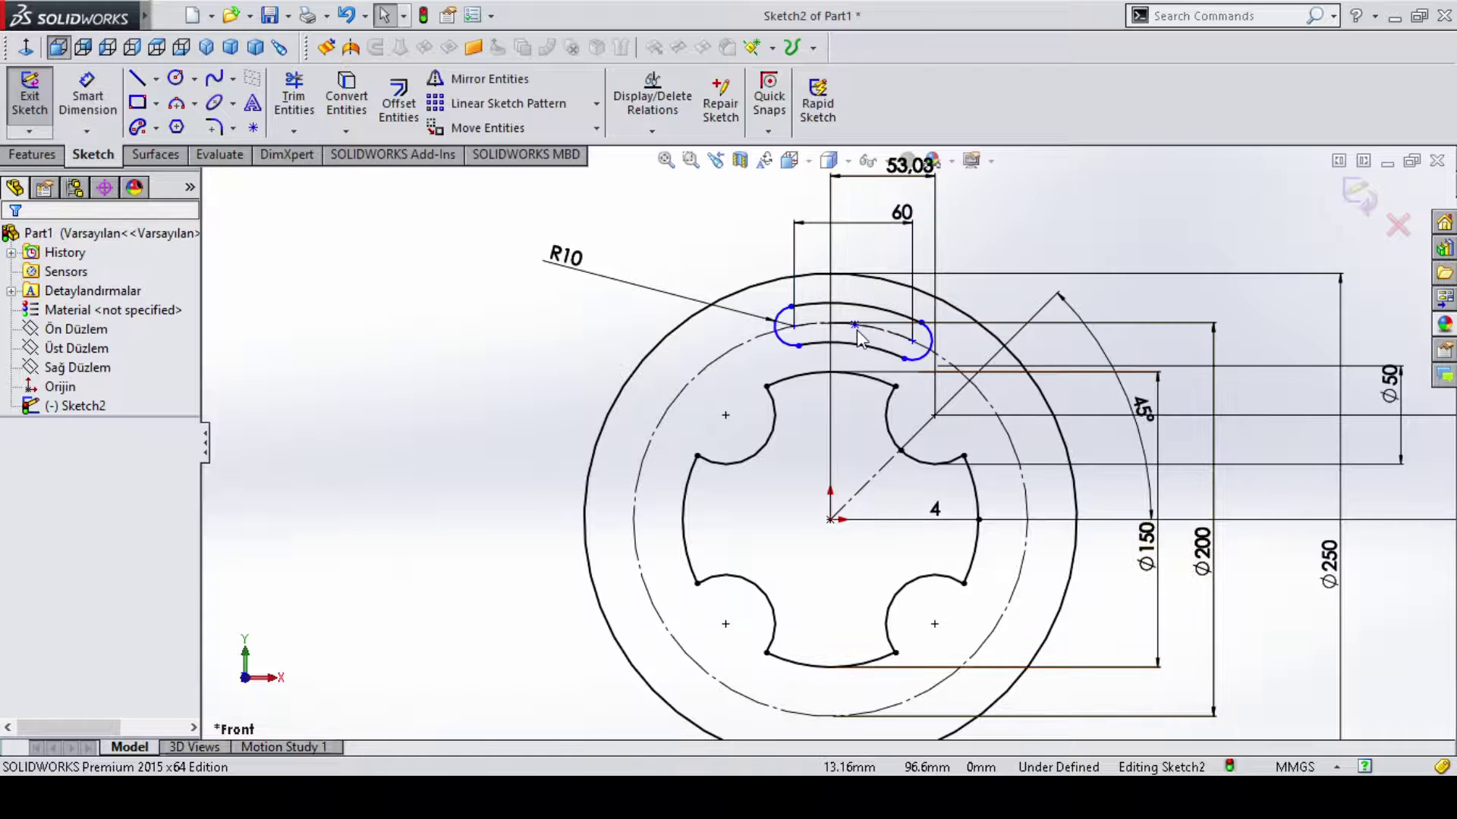
Align the slot's midpoint vertically above the origin and pattern it four times over 360°.
left_click_drag(848, 328, 830, 325)
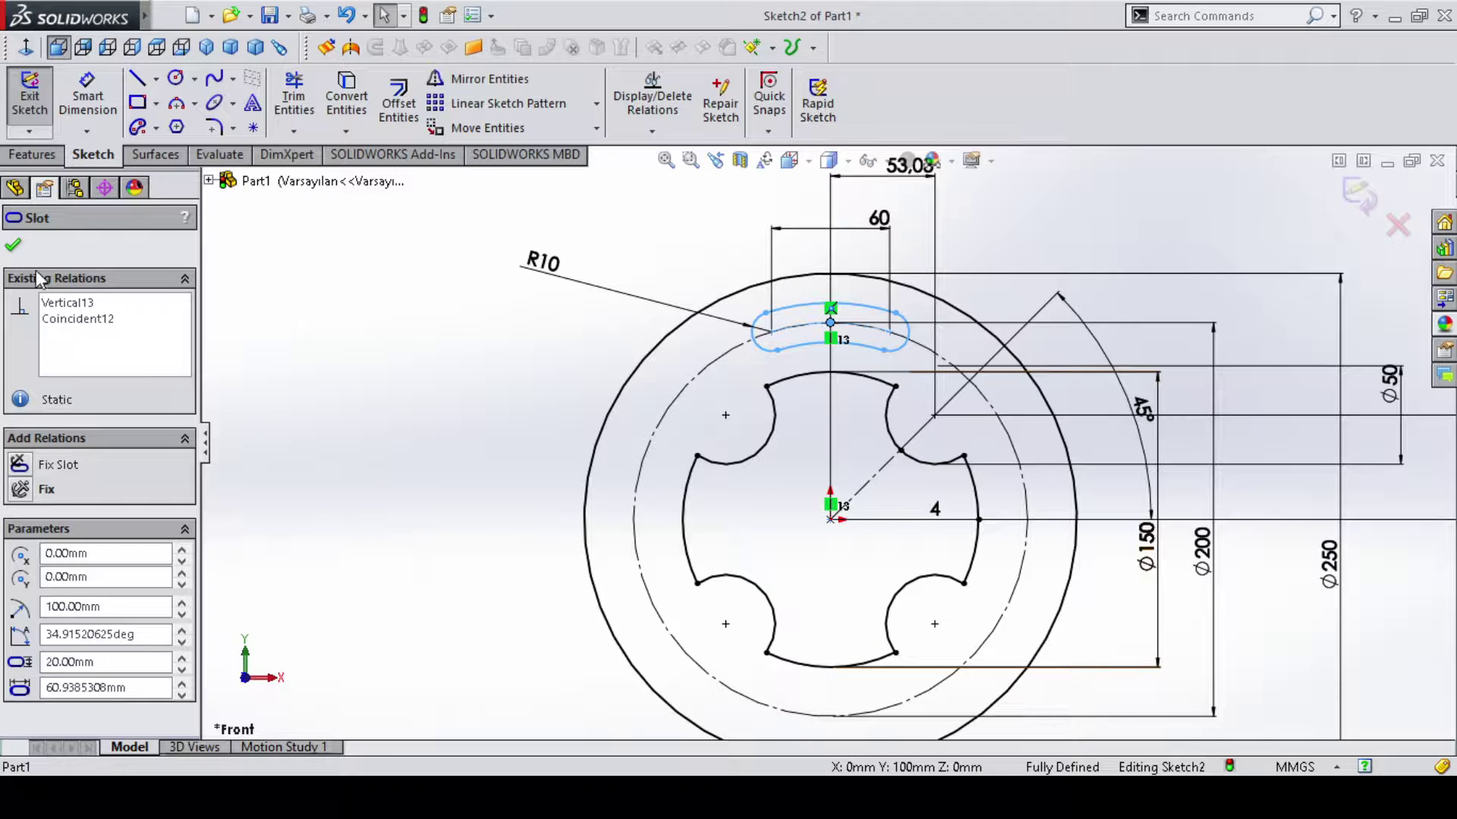
left_click(13, 245)
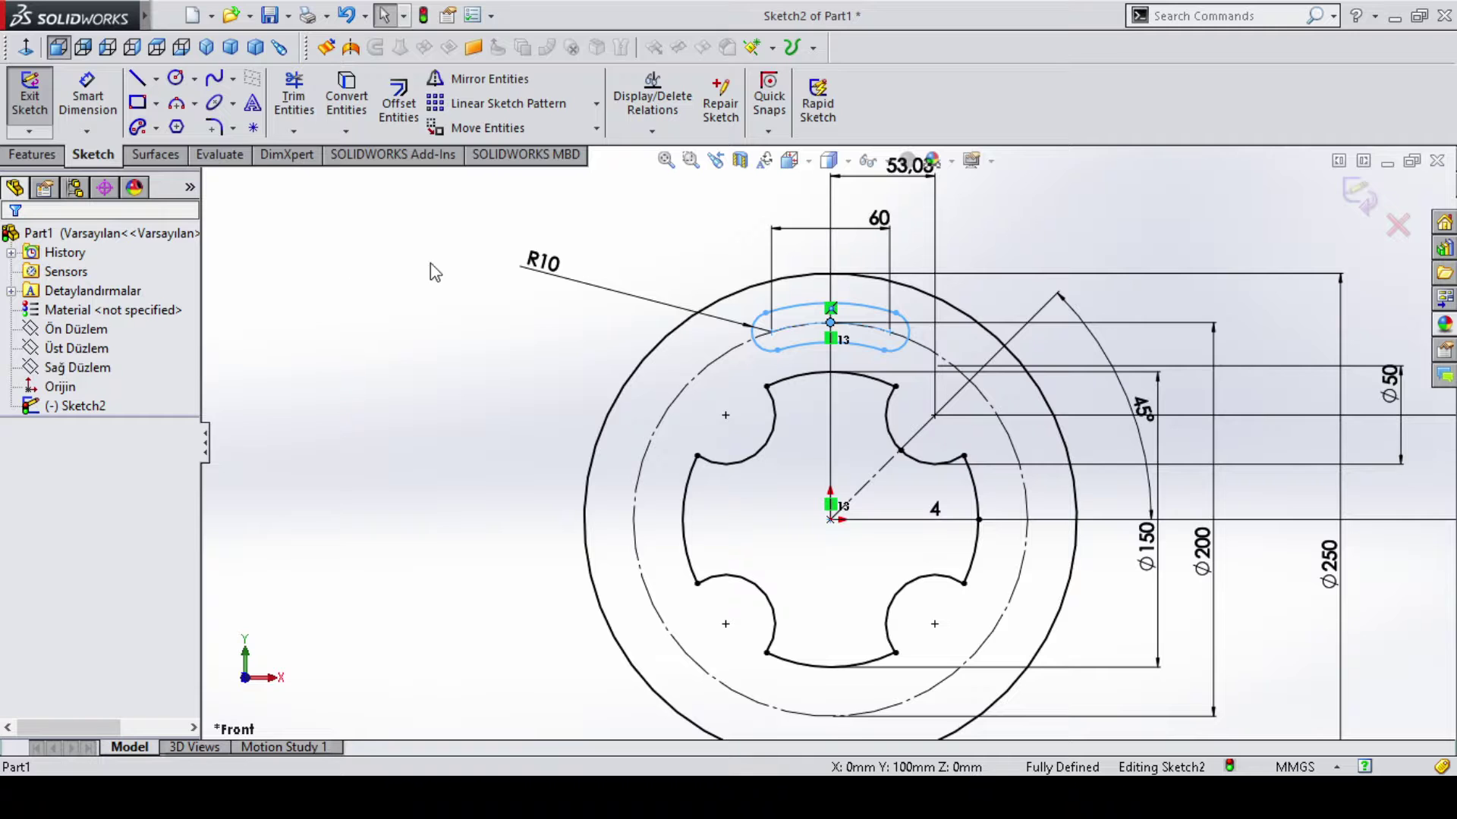
left_click(579, 142)
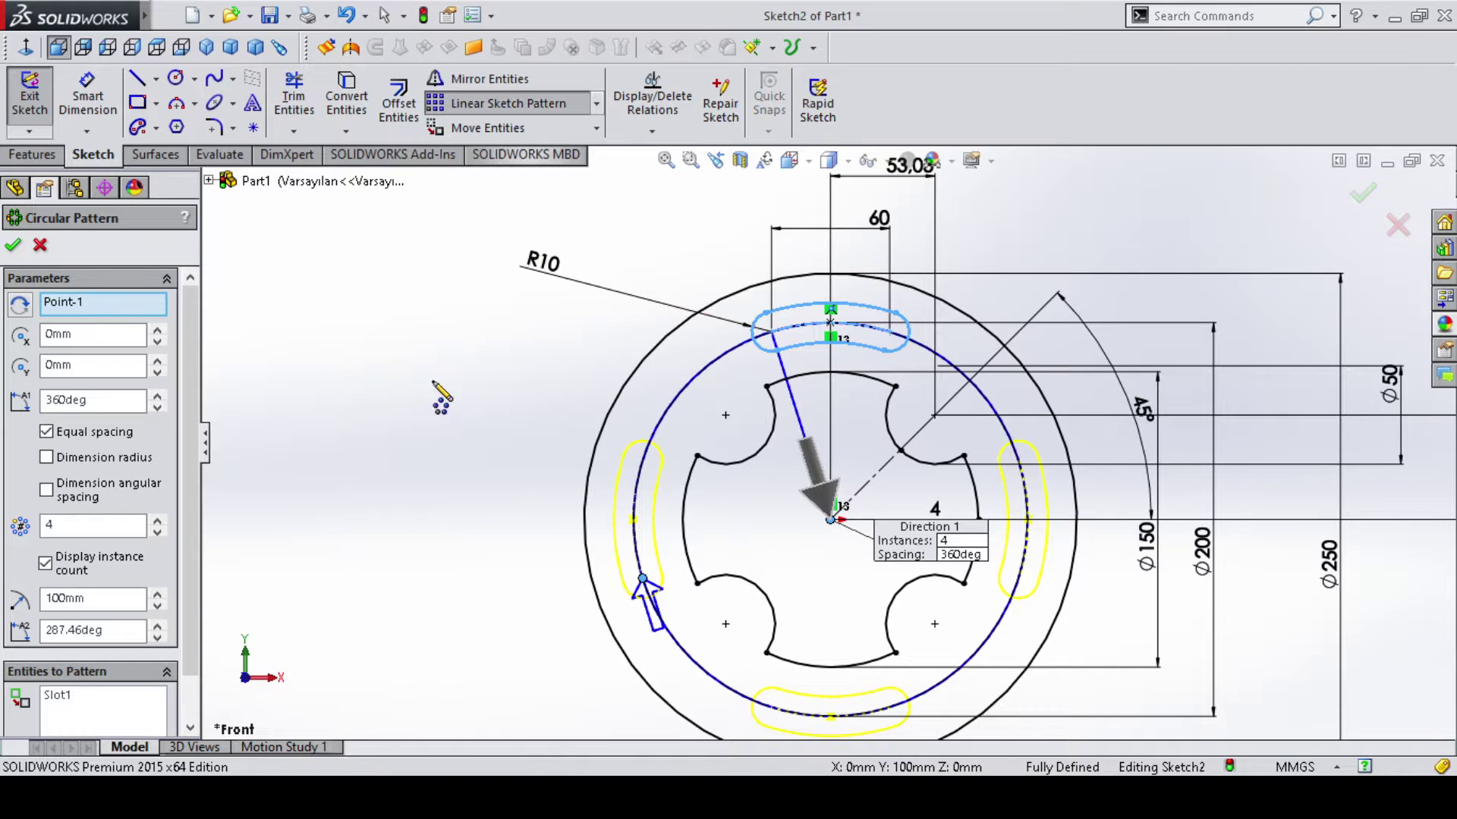
key("Return")
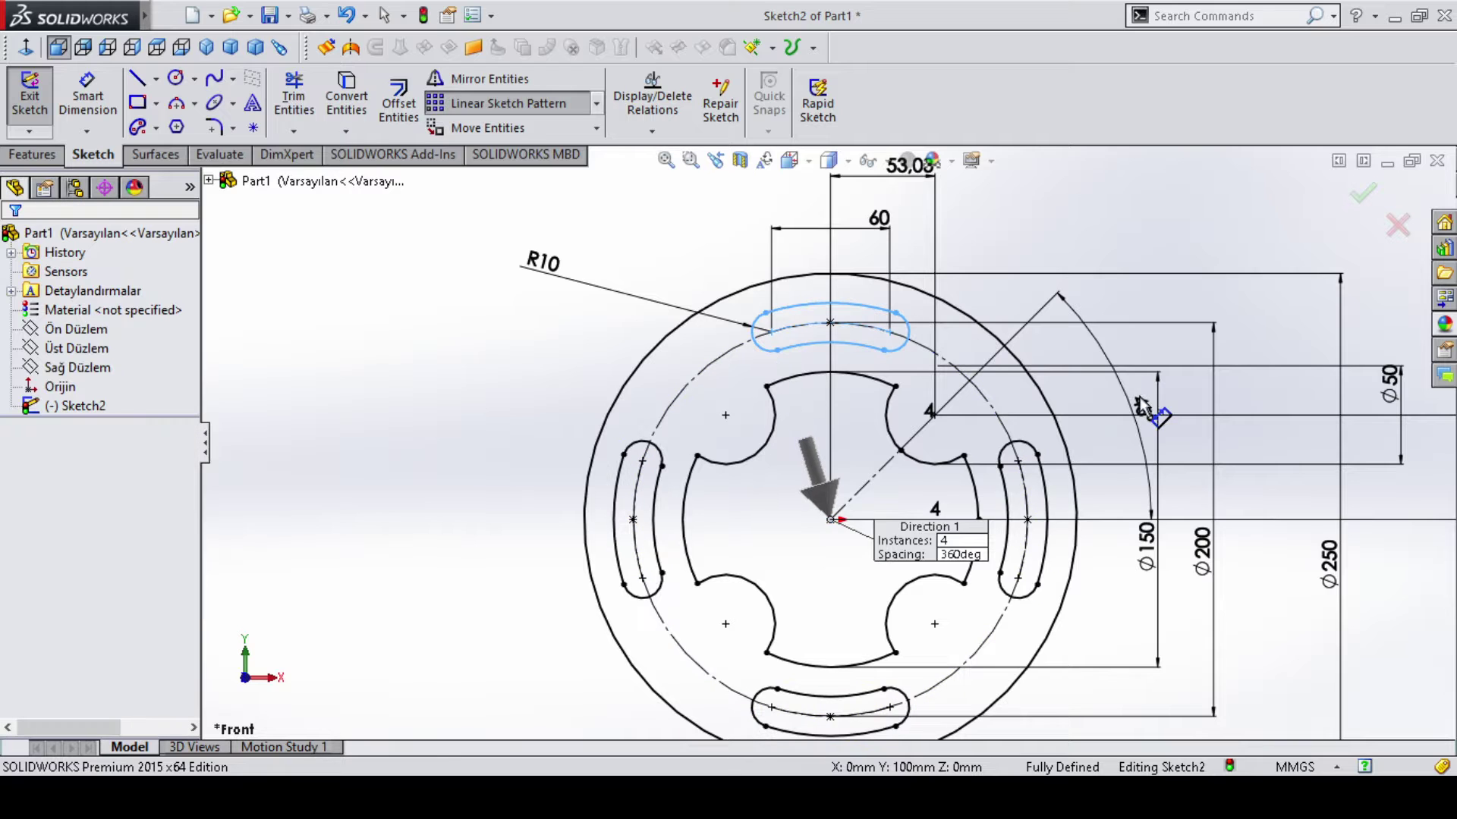
key("f")
left_click(1206, 513)
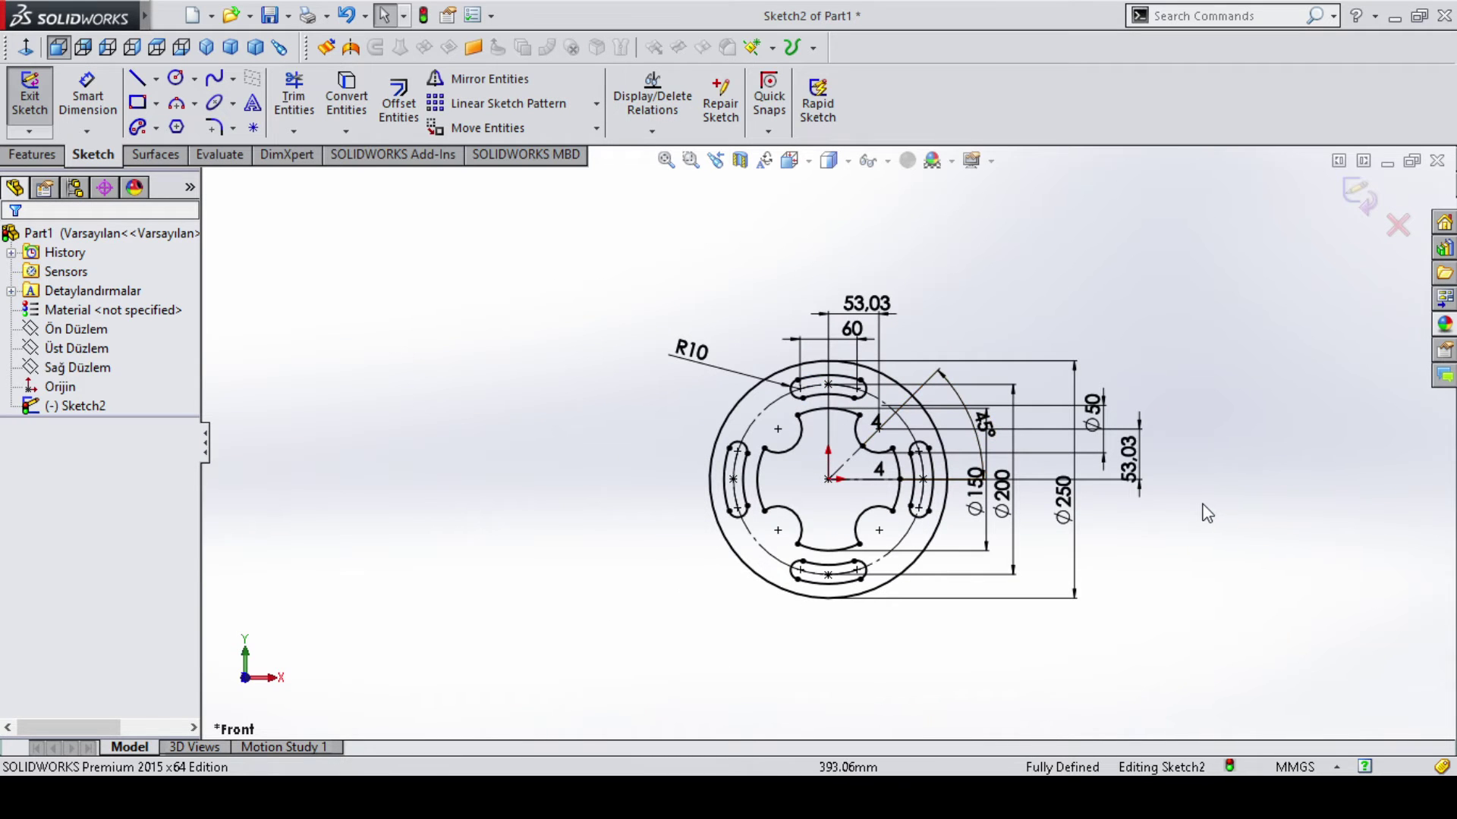